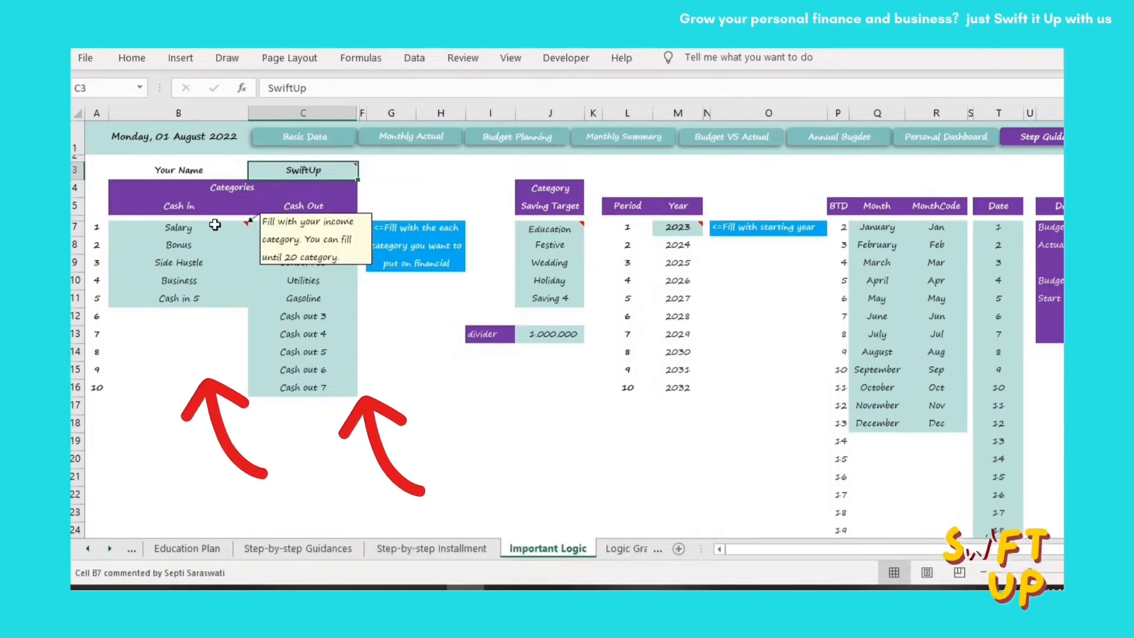
- Rename the second Cash In category to "Annual Bonus" in the basic data table
click(194, 298)
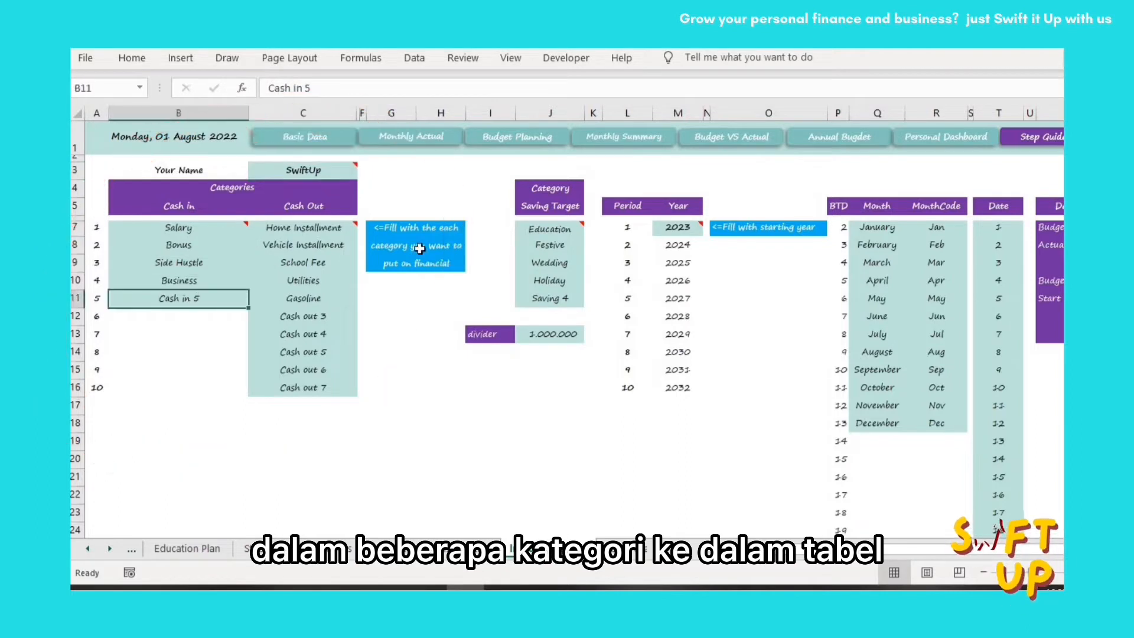
click(177, 245)
text(Annual )
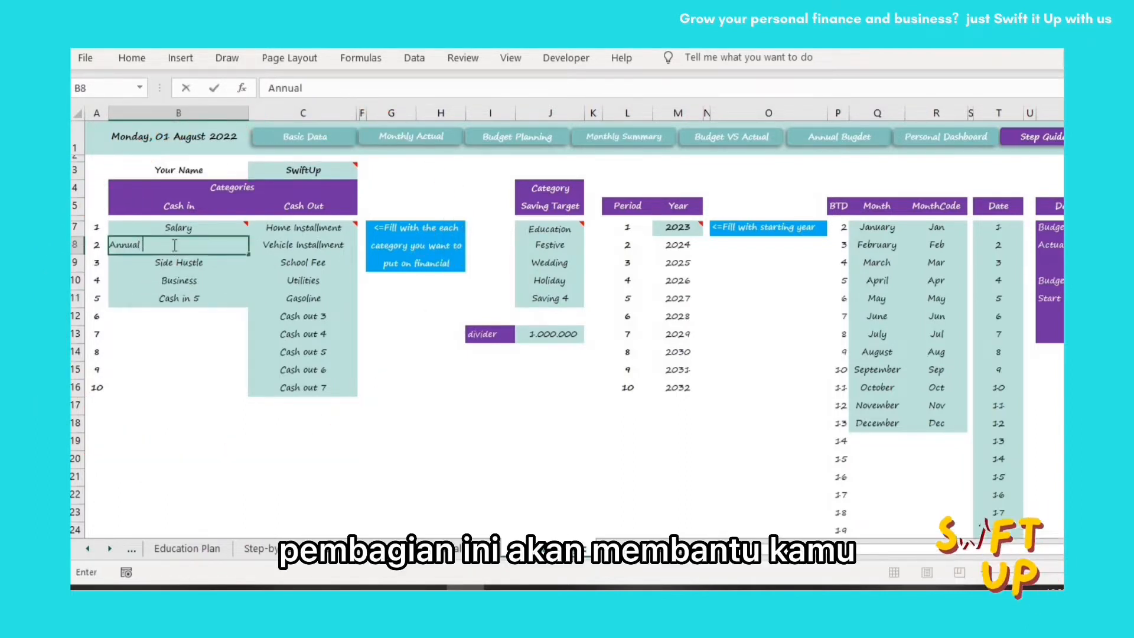
text(Bonus)
key(Return)
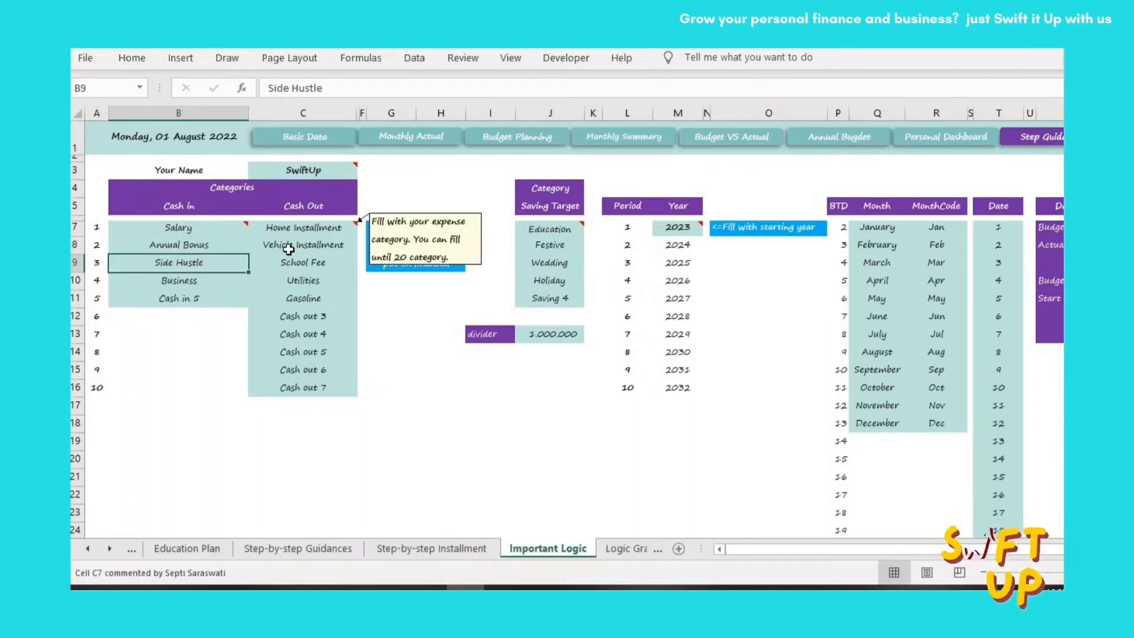
- Rename the sixth Cash Out category to "Monthly Expense"
click(292, 316)
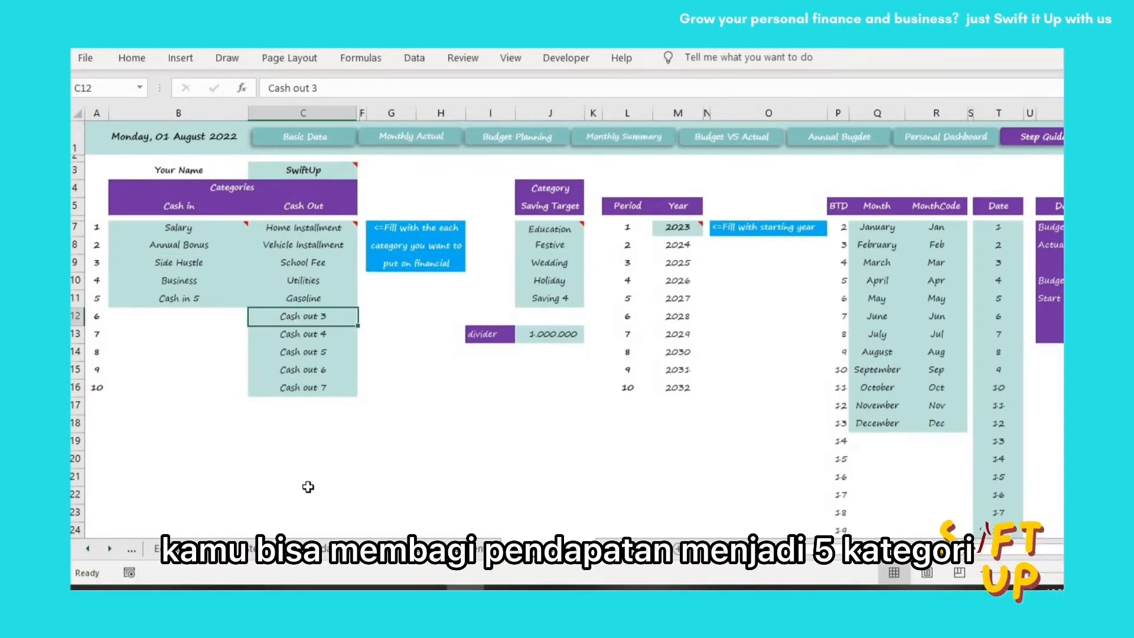
text(Monthl)
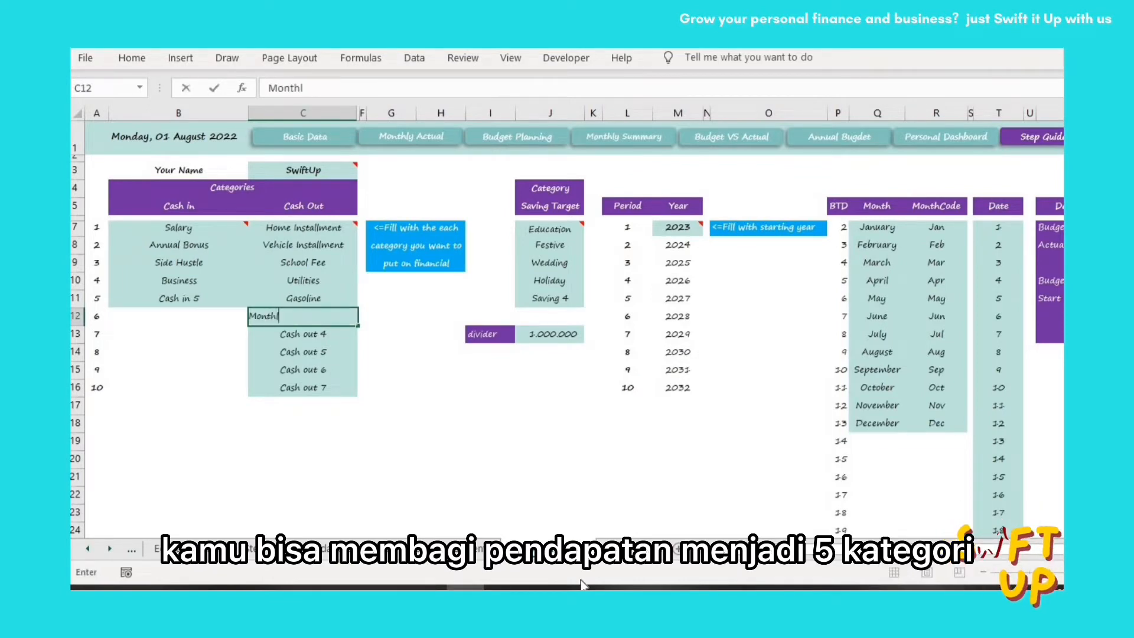
text(y Expense)
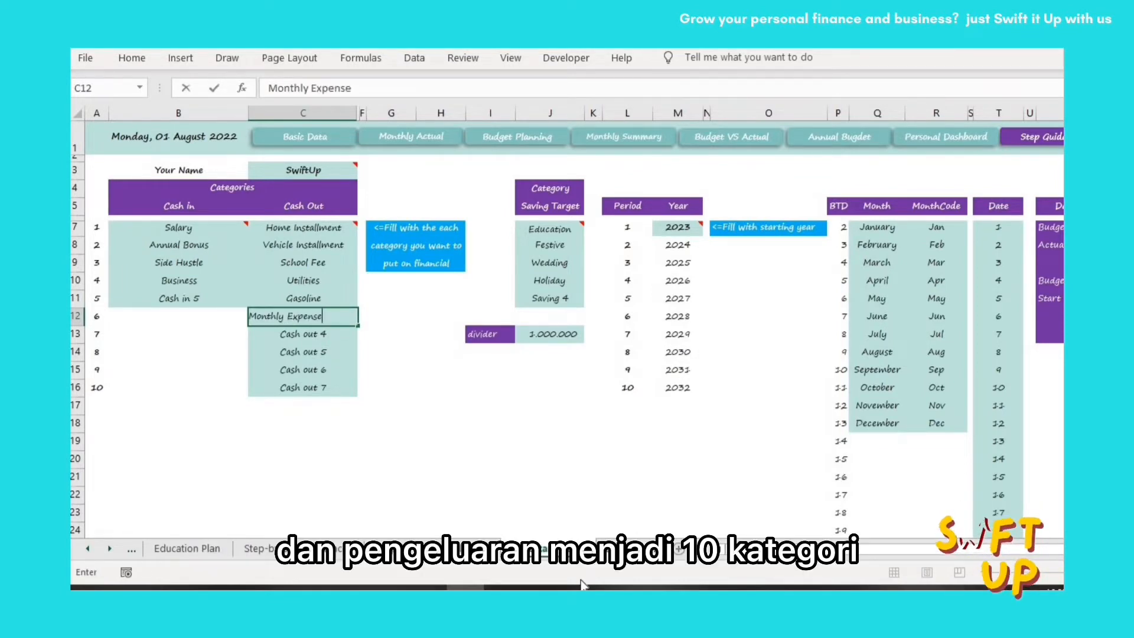
key(Return)
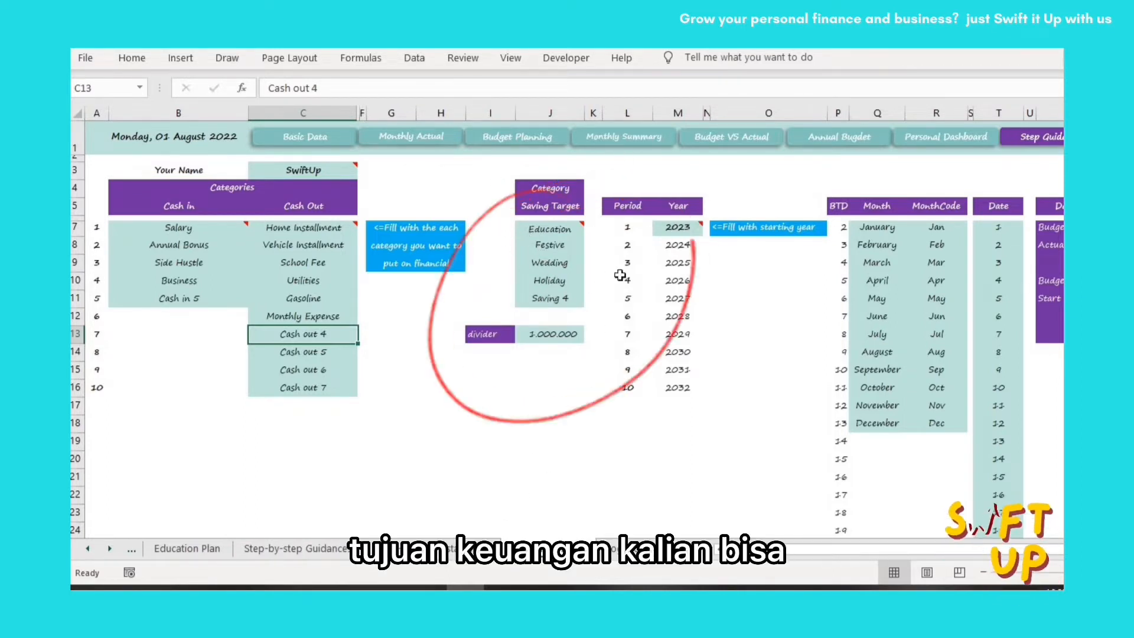
- Enter "Festive" as the second category in the saving target list
click(548, 298)
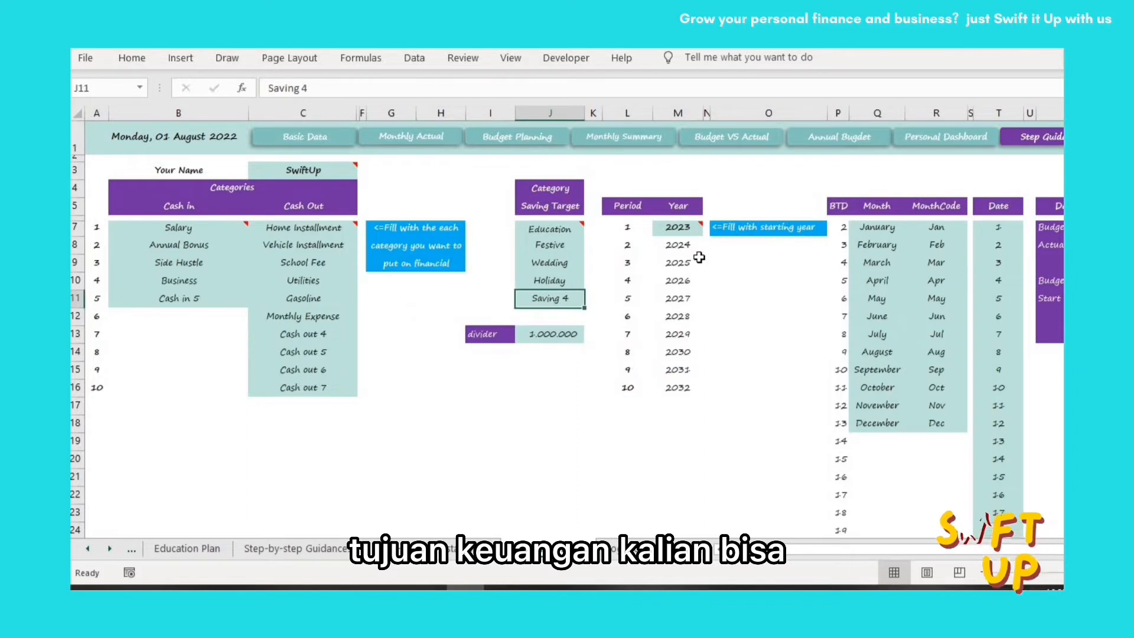
click(551, 261)
click(551, 245)
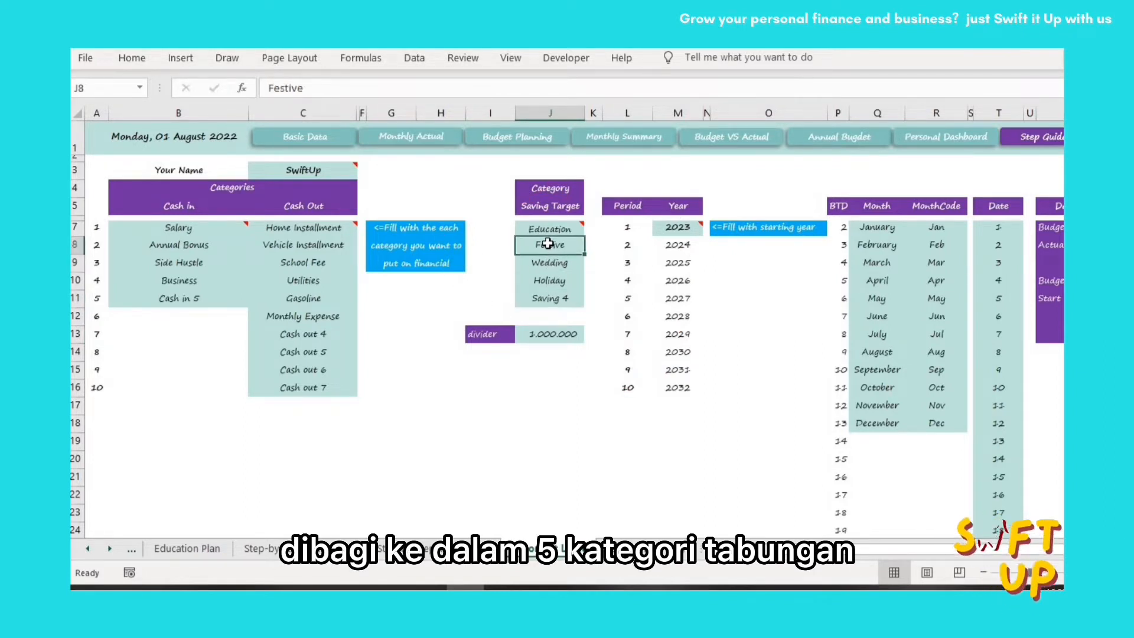
text(Festive)
key(Return)
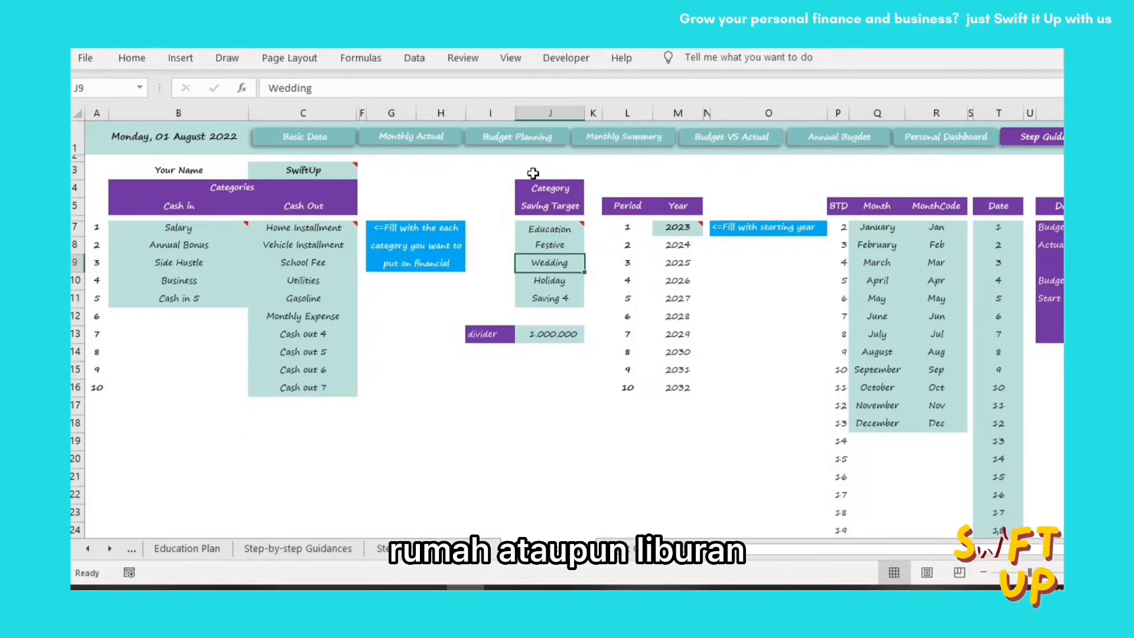
click(503, 194)
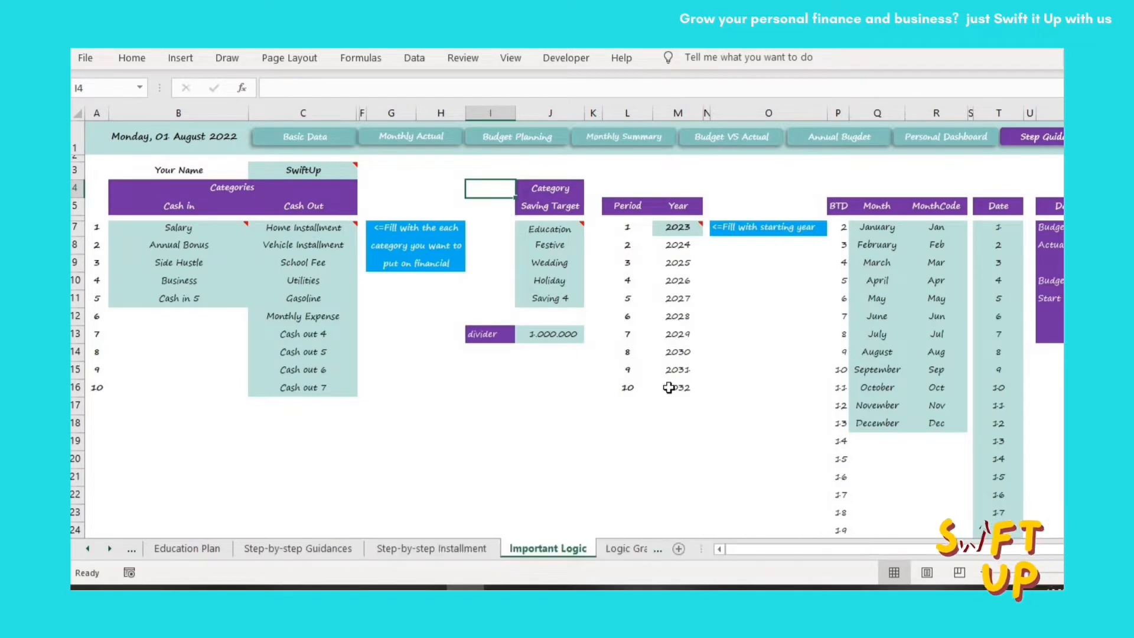
- Set the starting year for period 1 to 2024
click(680, 228)
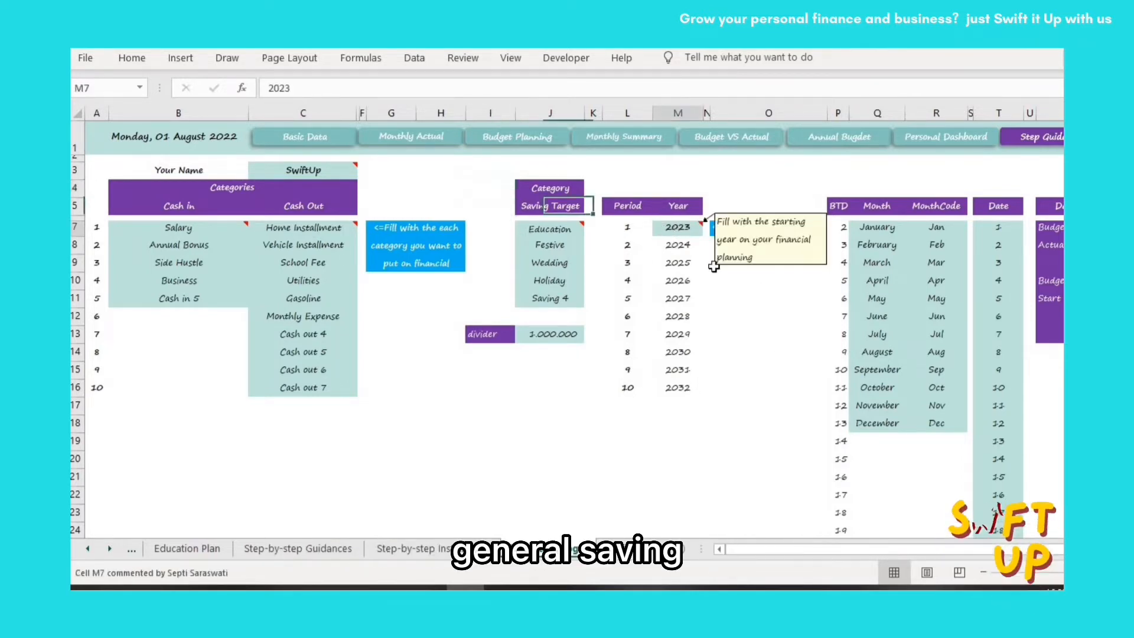
text(2024)
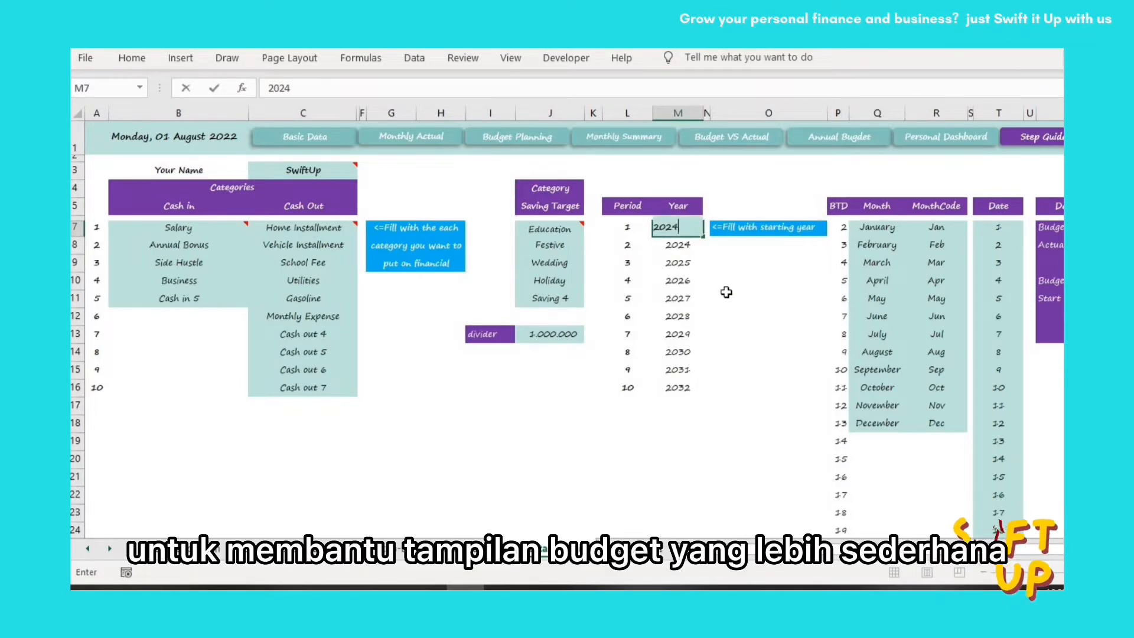
key(Return)
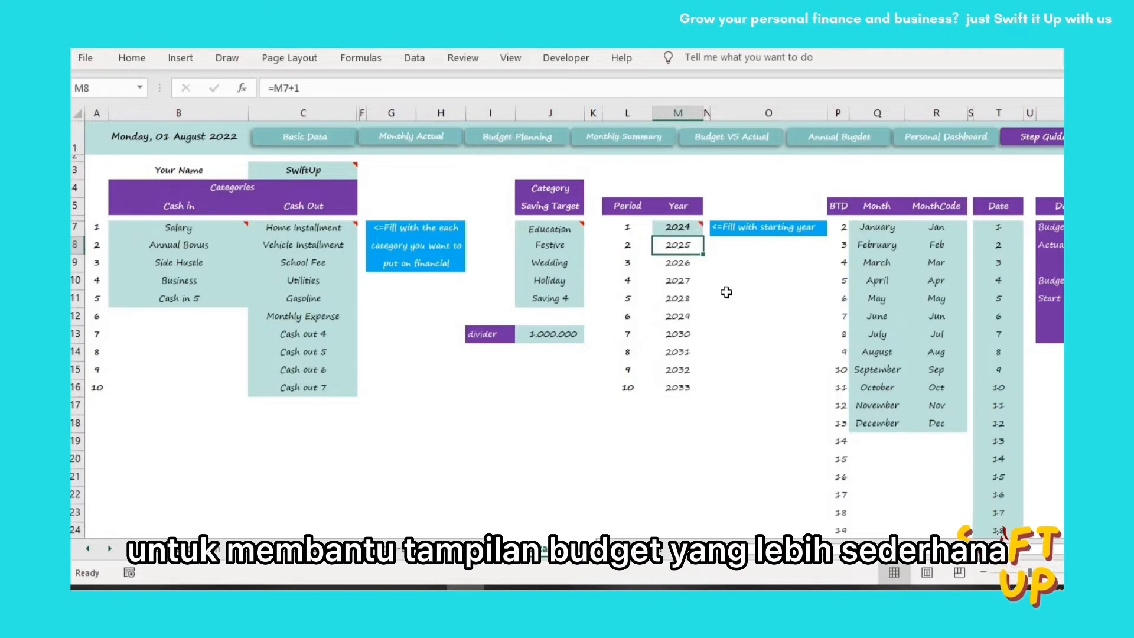
- Set the starting year for period 1 to 2023
click(671, 228)
text(2023)
key(Return)
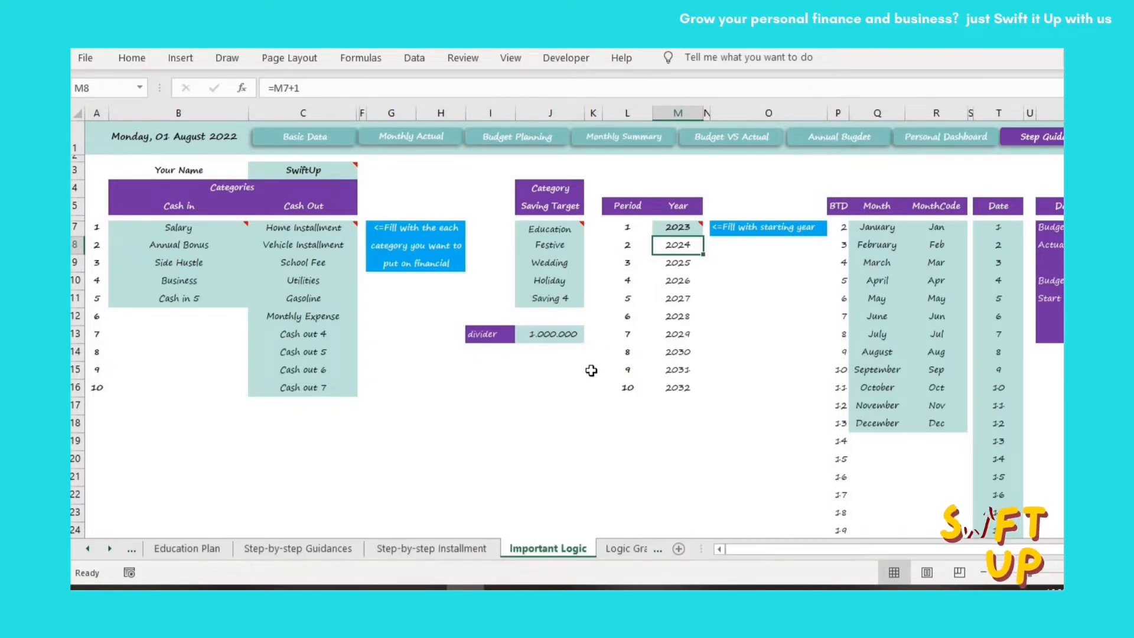
- Set the divider for the budget amounts to 1000000
click(547, 339)
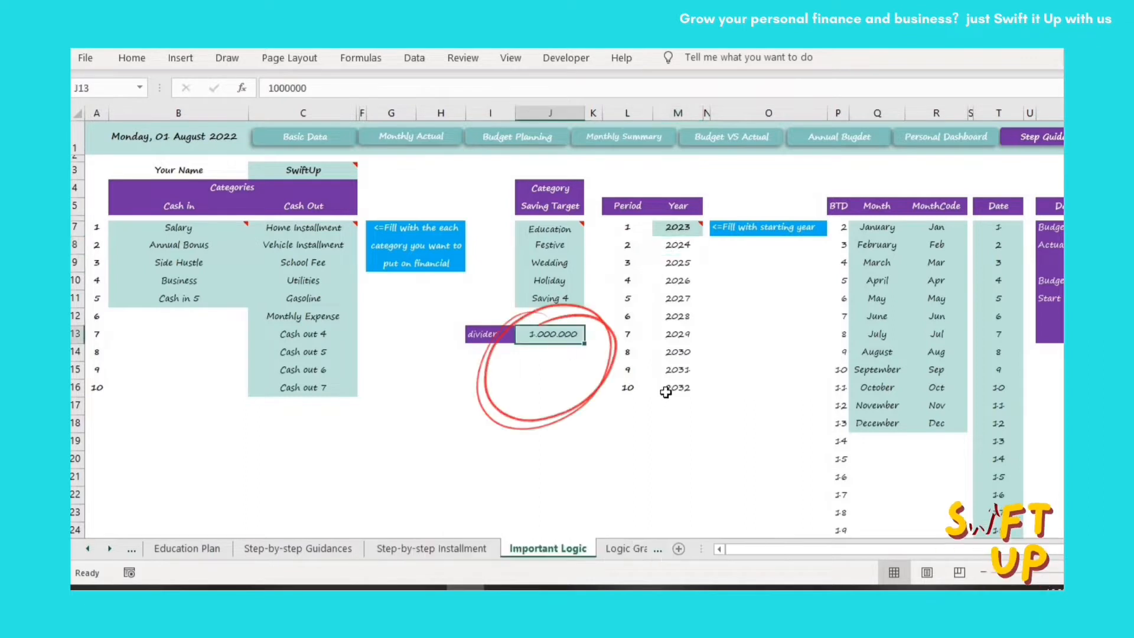
text(100)
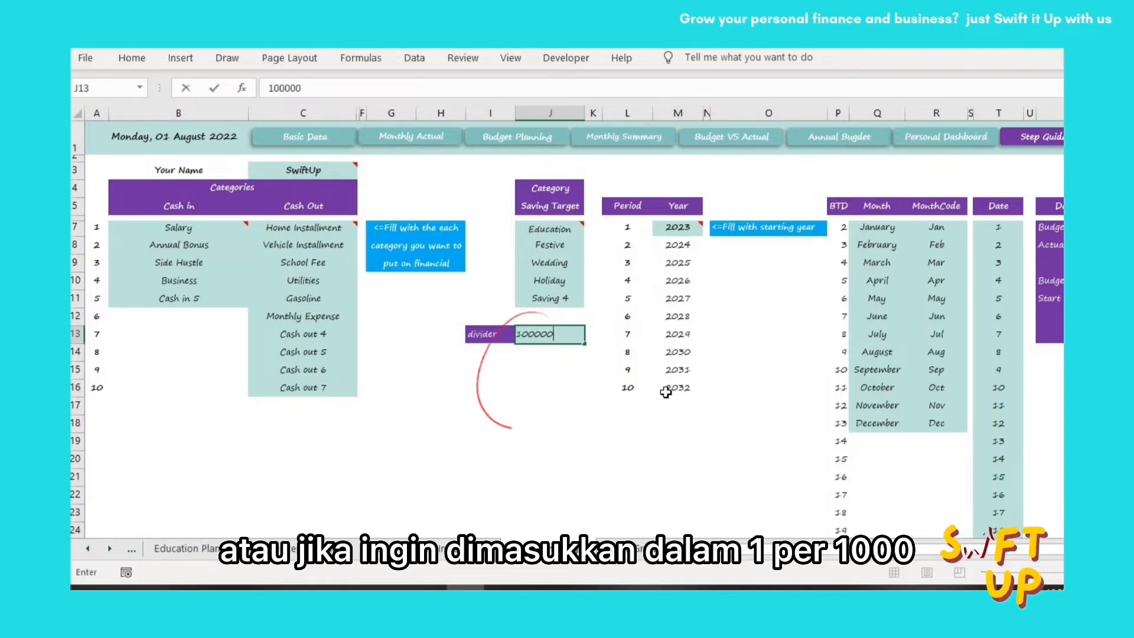
text(0)
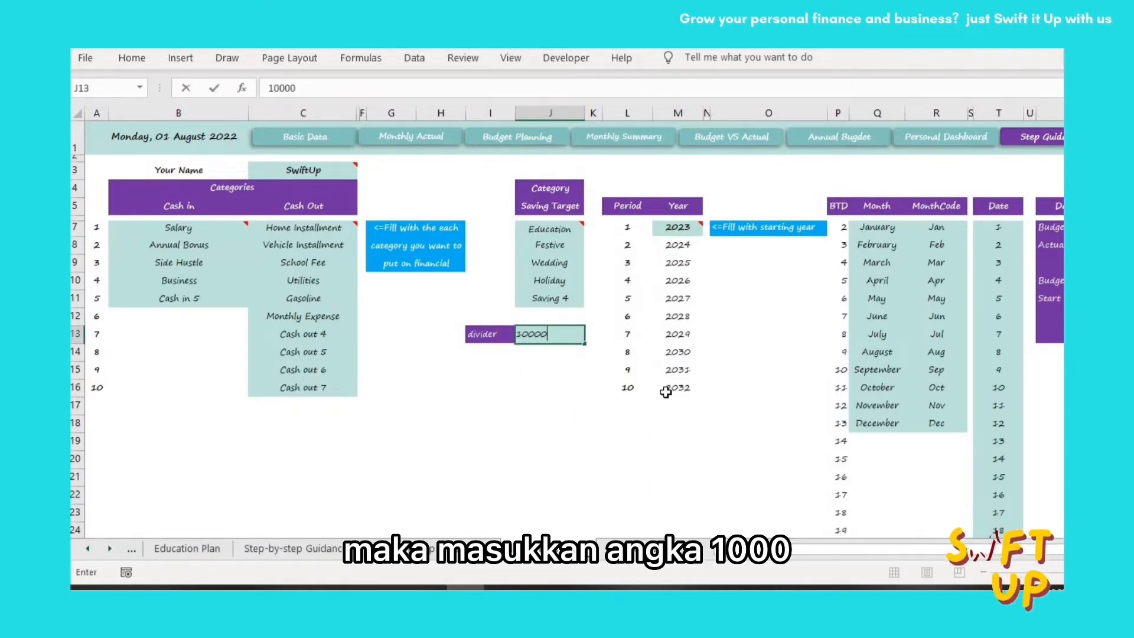
text(00)
key(Return)
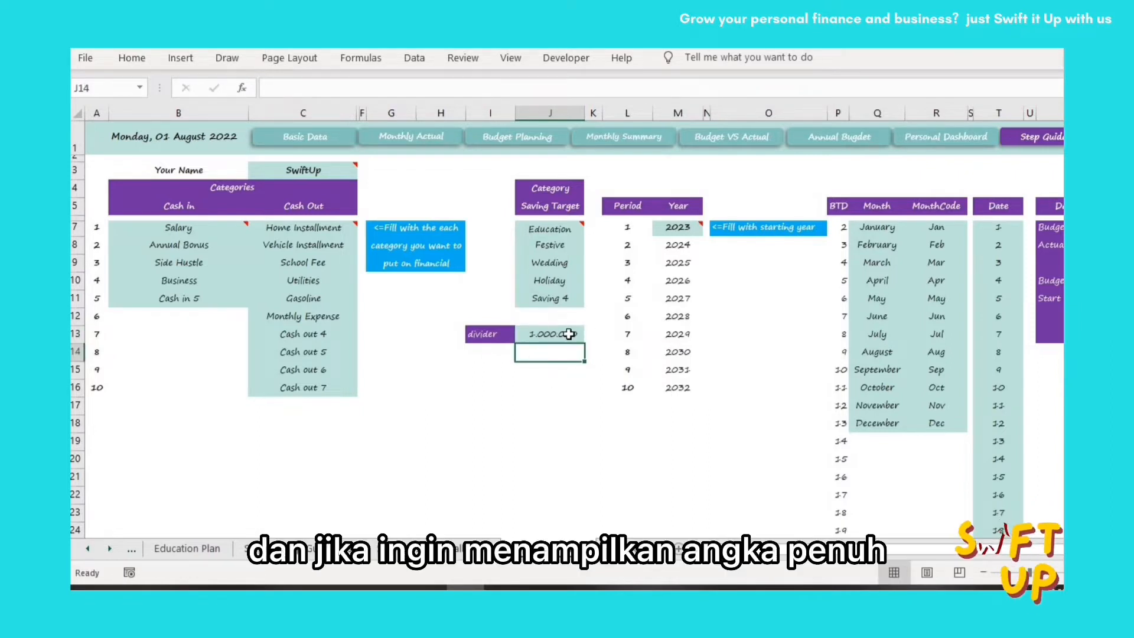
click(525, 461)
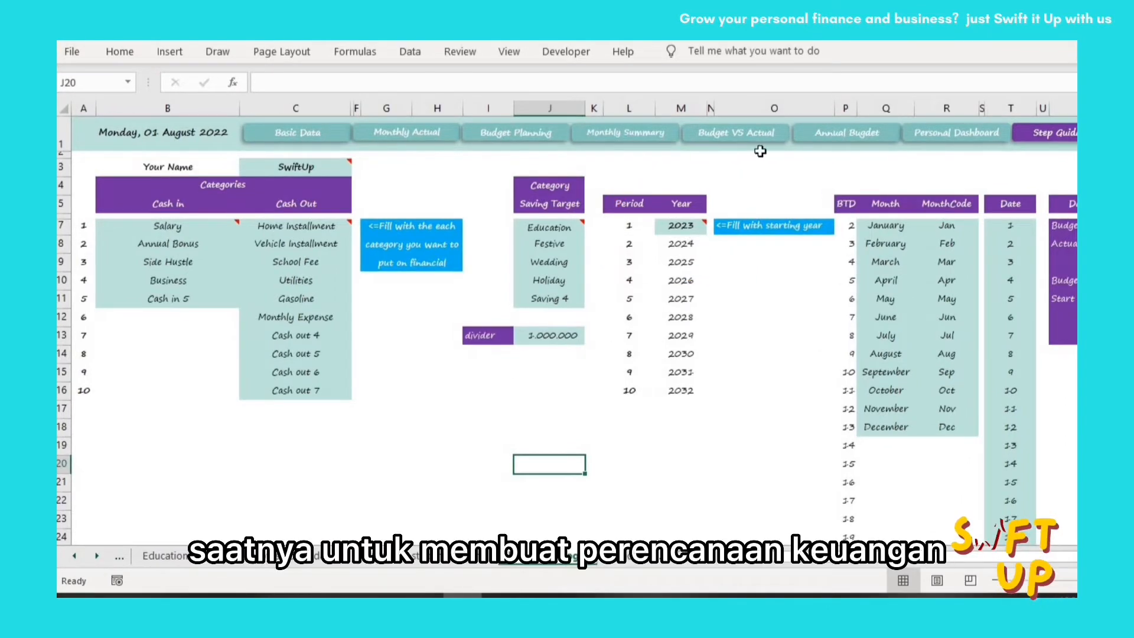
- Open the budget planning sheet and enter 5 as the January 2023 salary
click(530, 135)
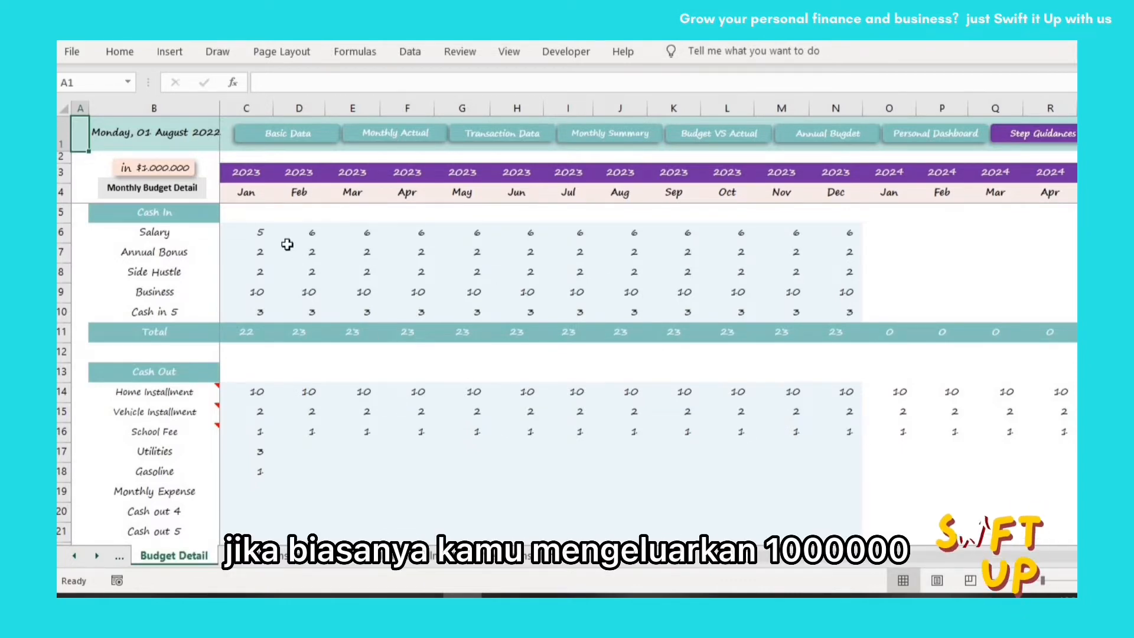
click(254, 232)
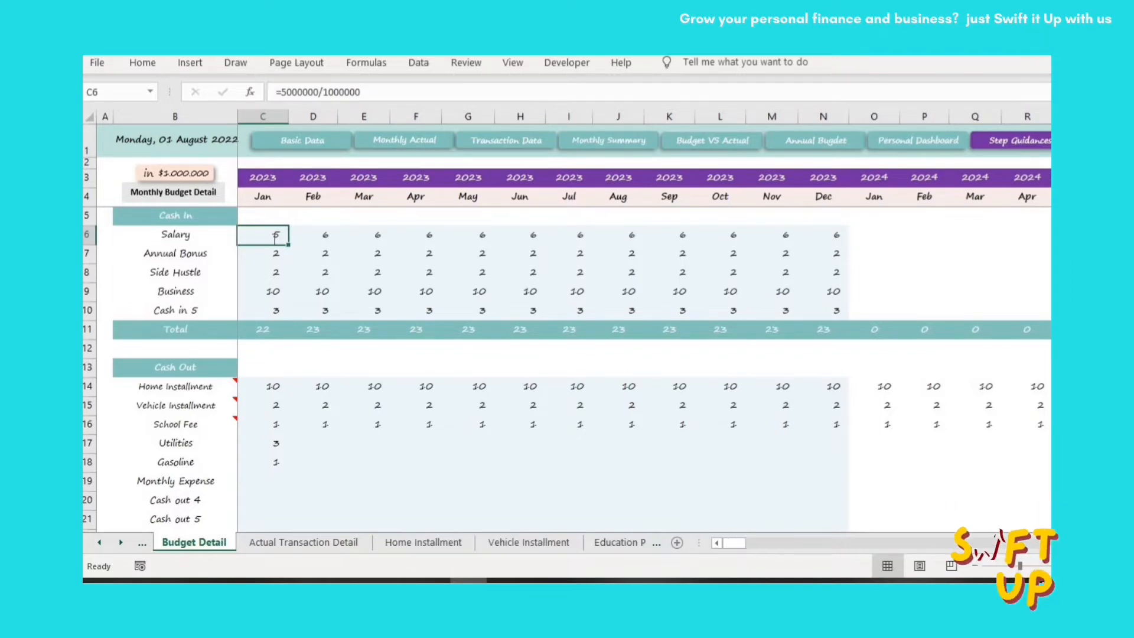
text(=)
text(5)
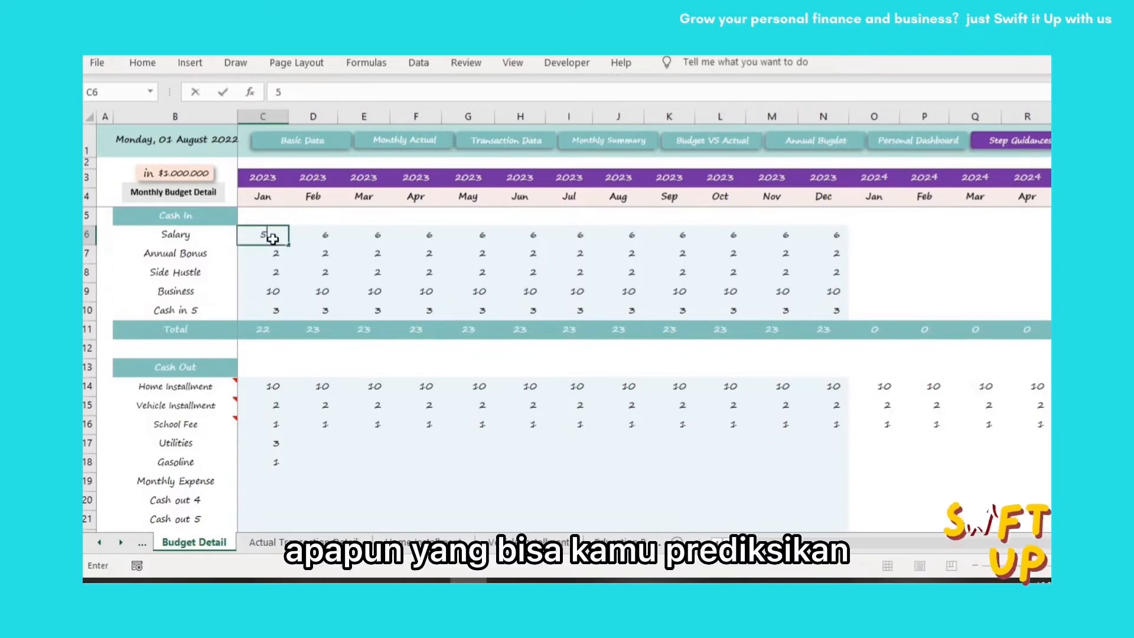
key(ctrl+Return)
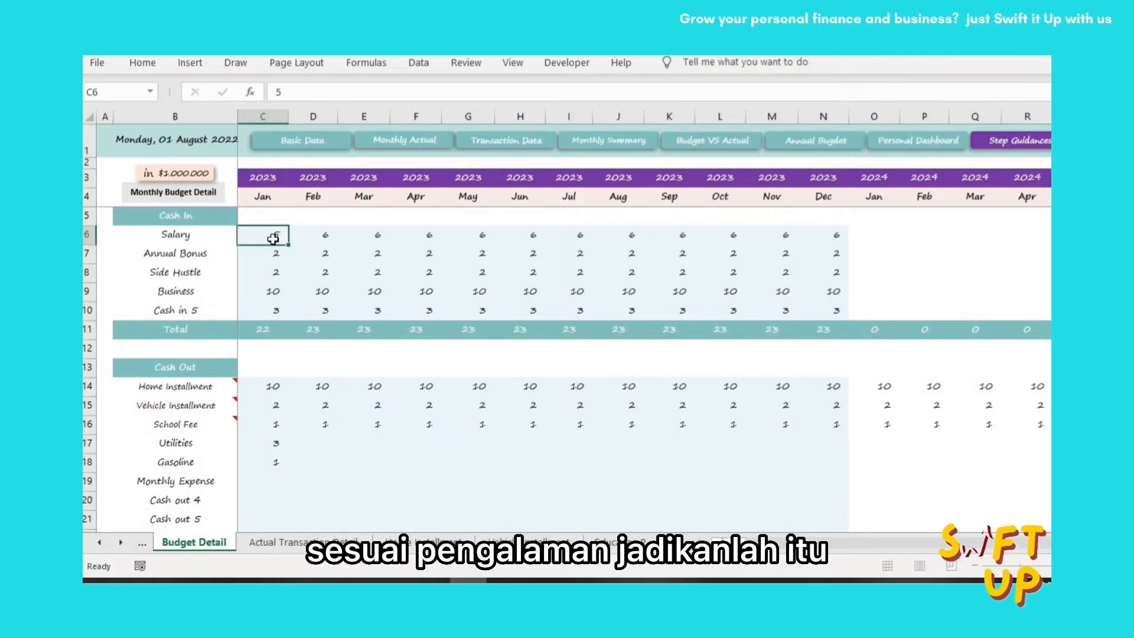
key(Return)
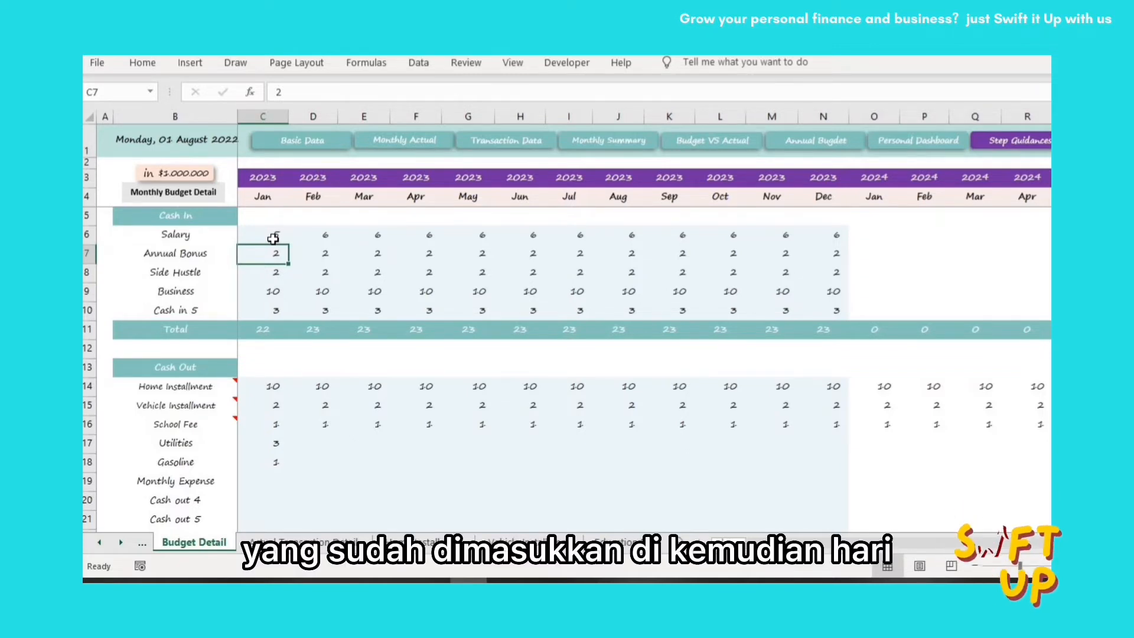
- Enter the January 2023 salary as the formula =5000000/1000000
click(273, 237)
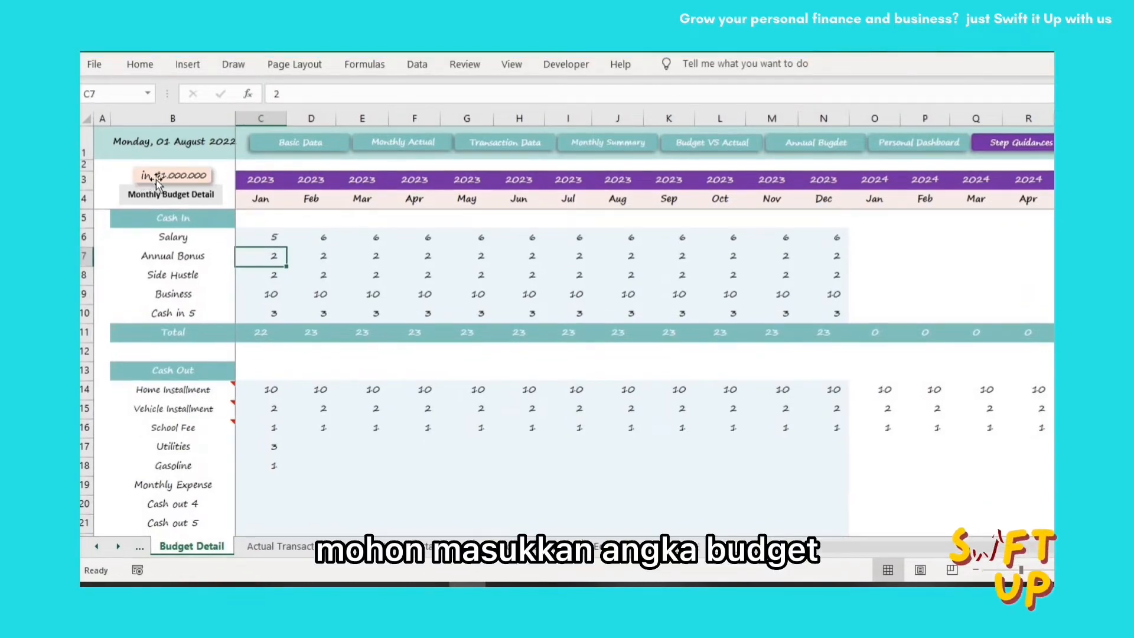
click(260, 242)
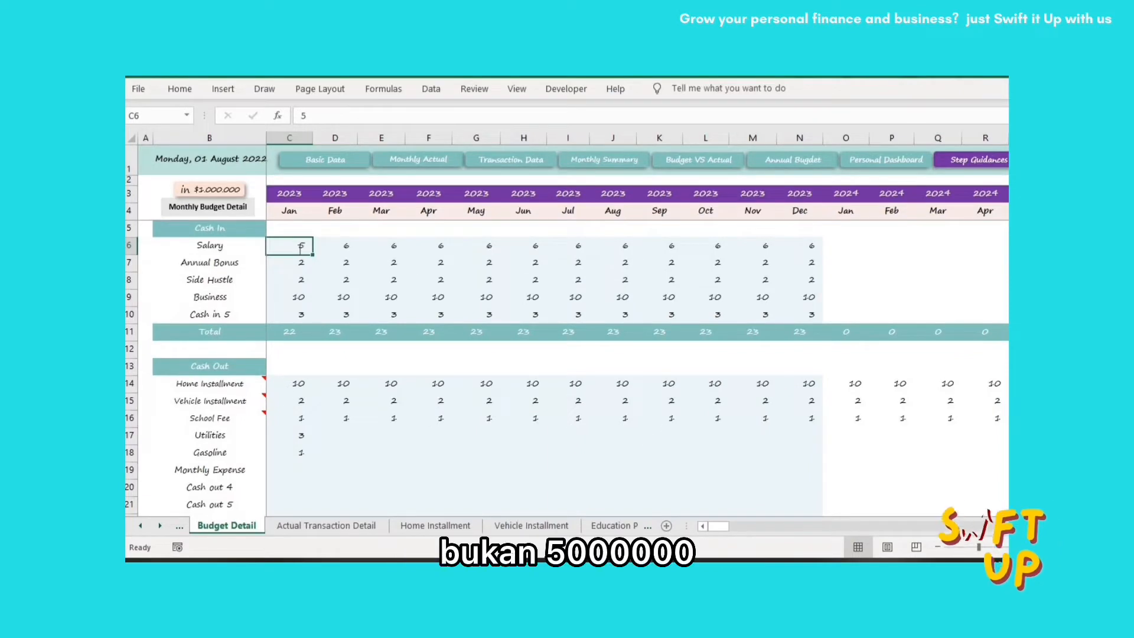
text(=500)
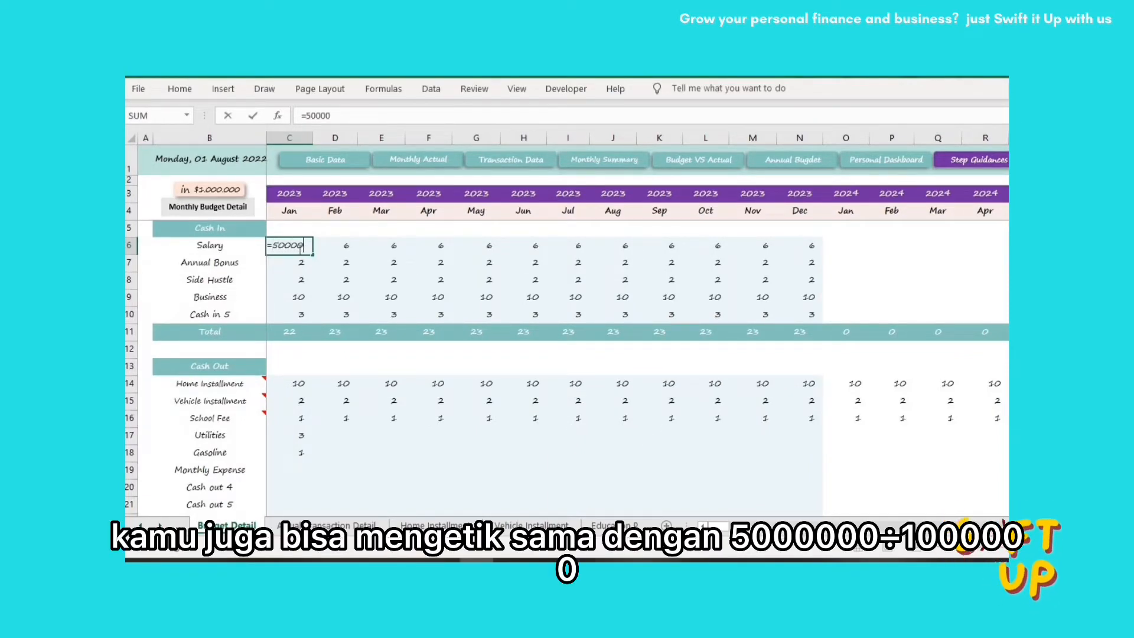
text(00/)
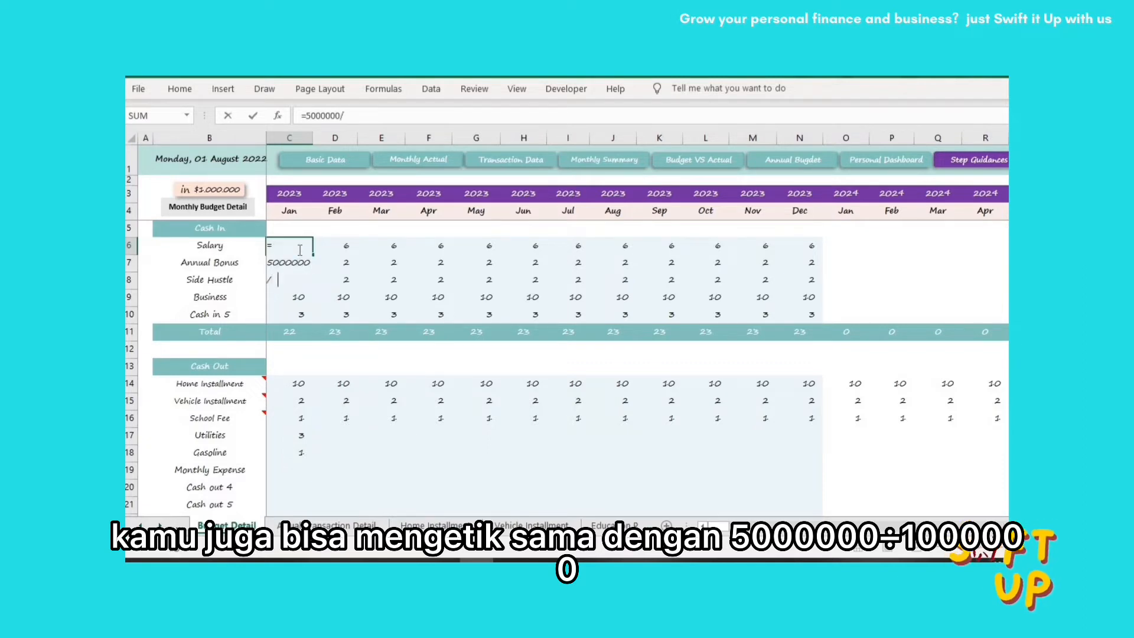
text(1000000)
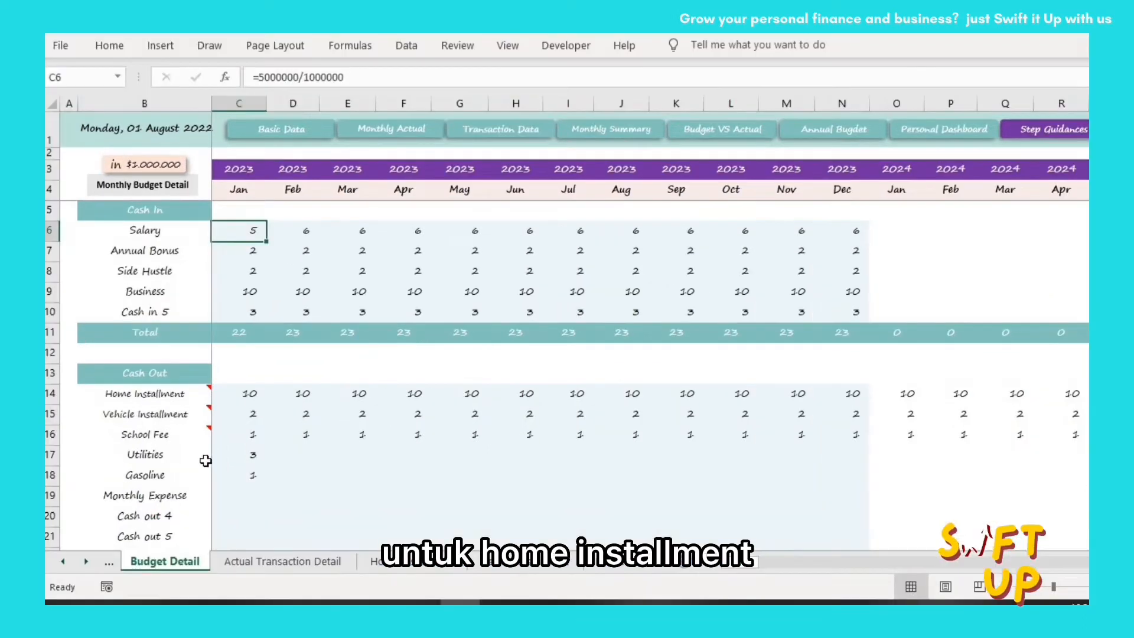
- Examine the Cash Out and Saving categories of the monthly budget, including the note on the School Fee category
scroll(199, 467, down, 1)
scroll(199, 467, down, 2)
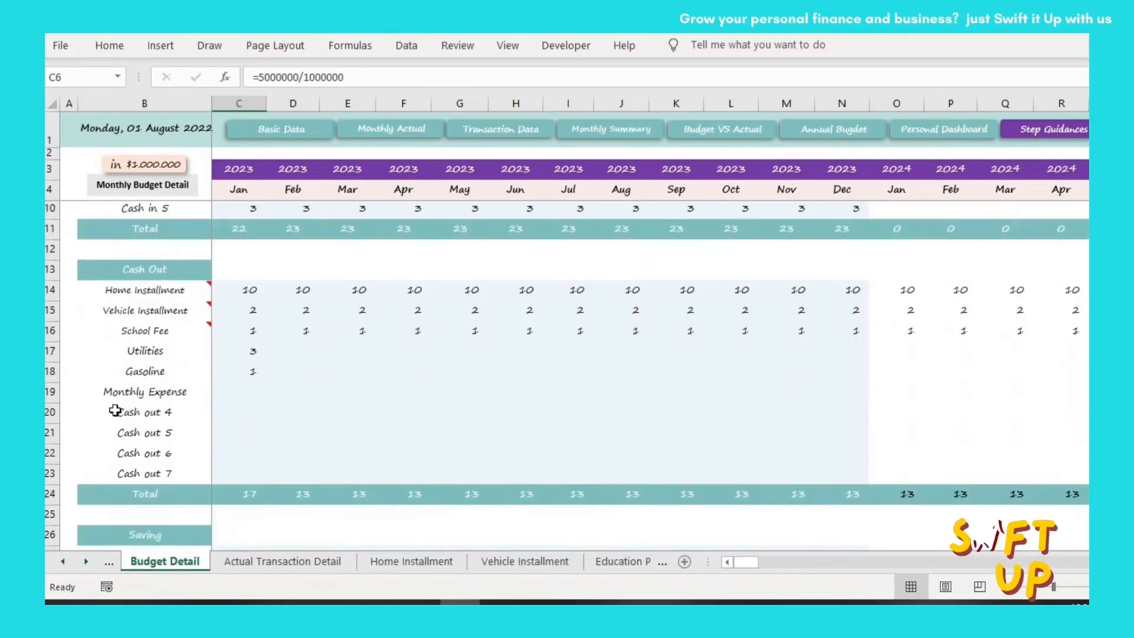
scroll(269, 348, up, 3)
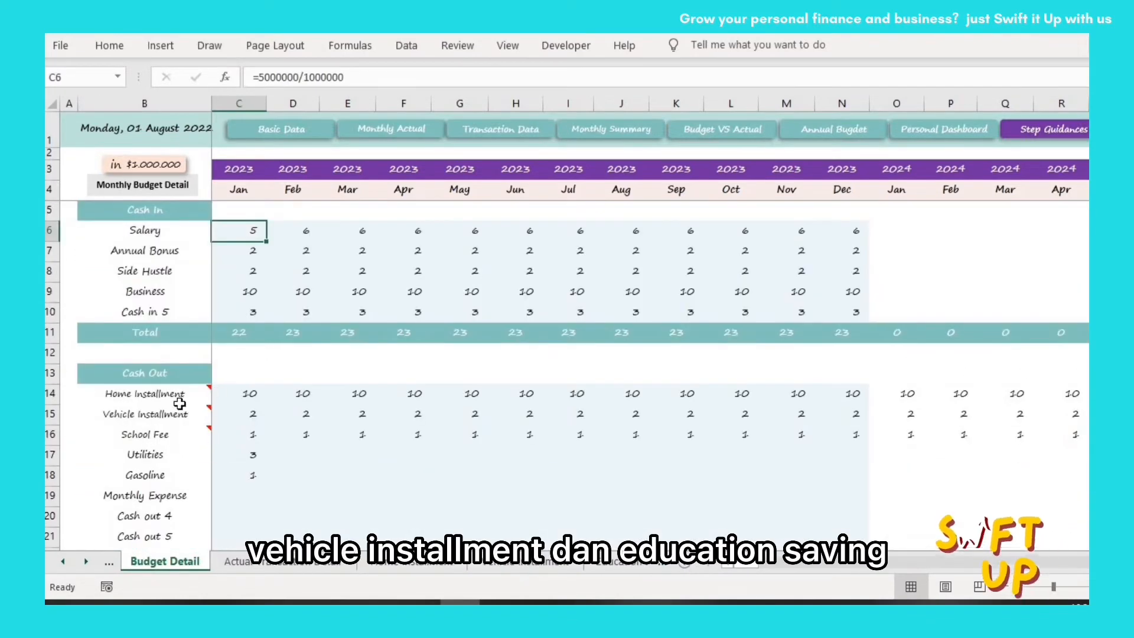
mouse_move(169, 421)
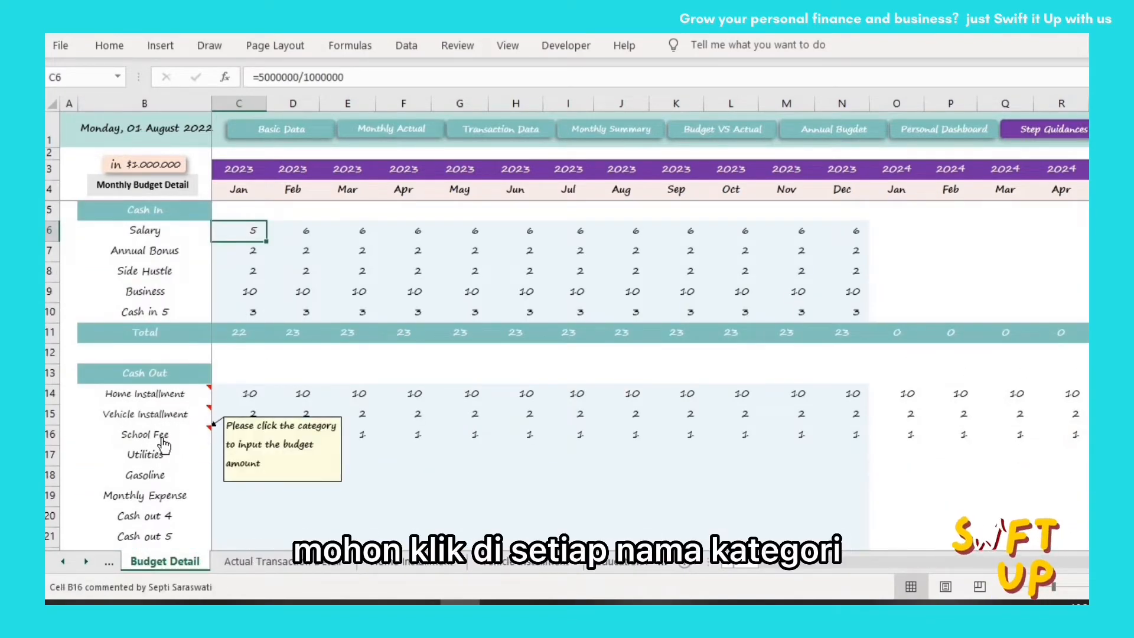
scroll(167, 423, down, 5)
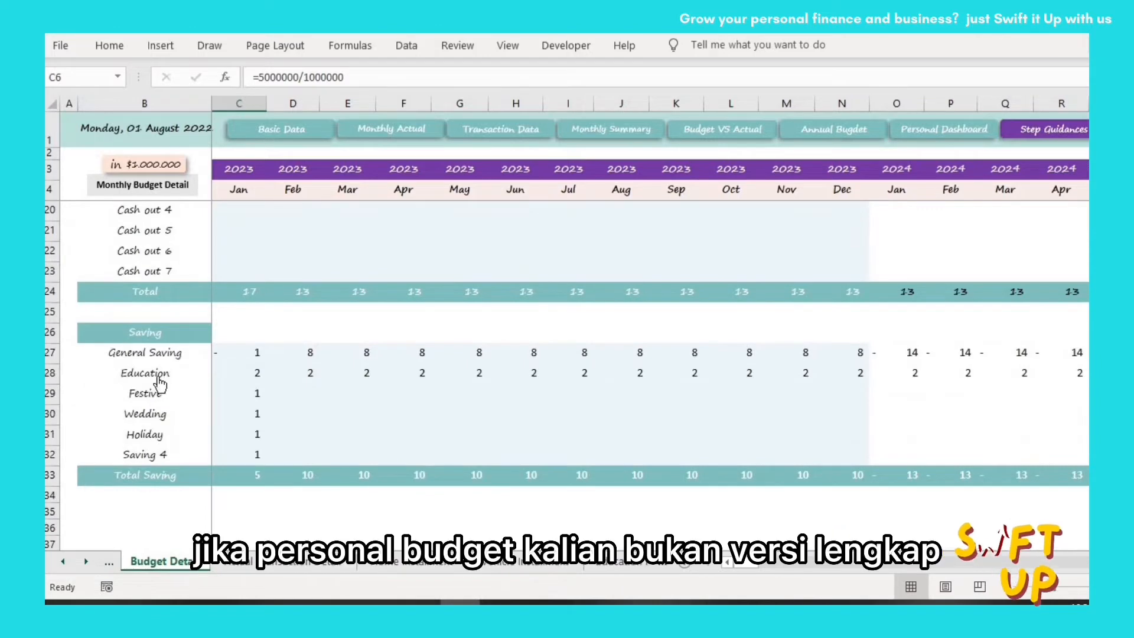
scroll(192, 413, down, 1)
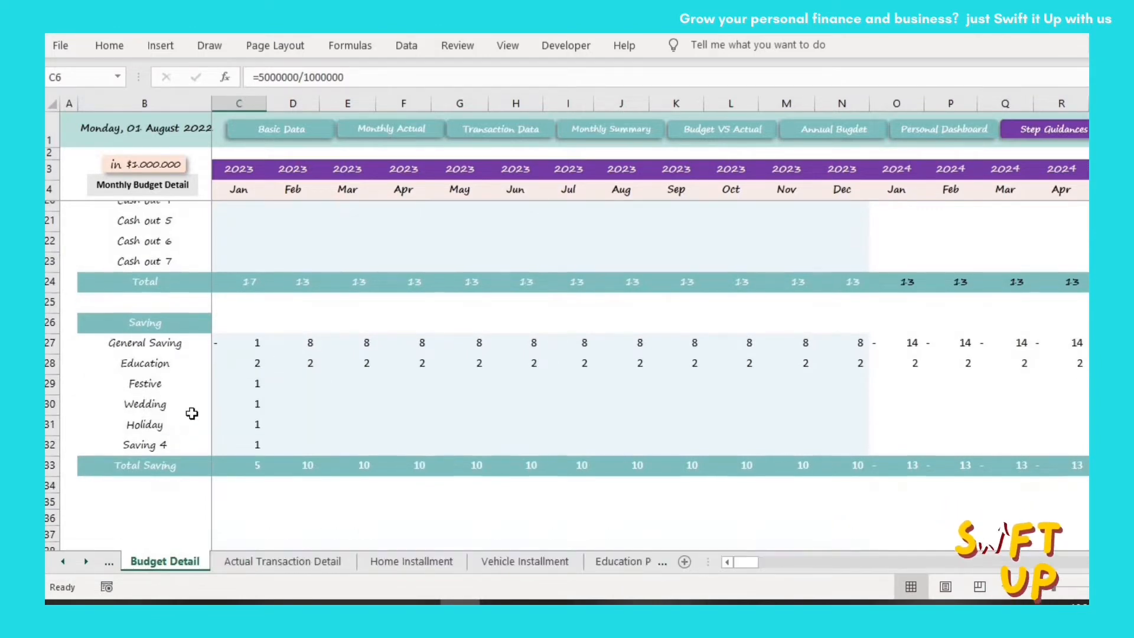
scroll(192, 414, down, 3)
scroll(187, 359, up, 2)
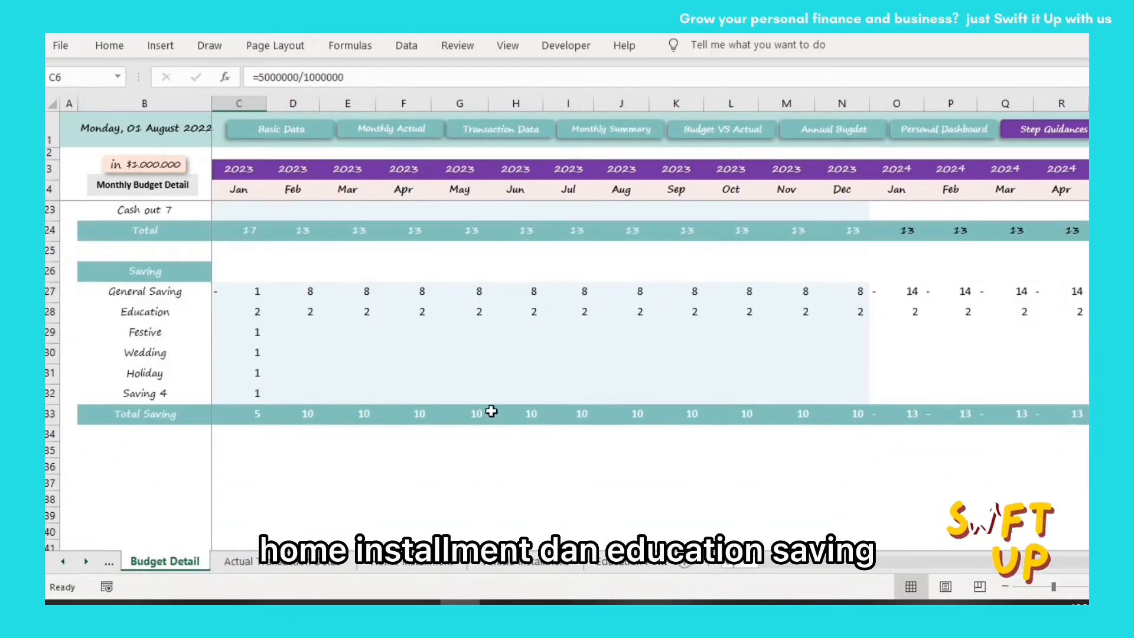
scroll(488, 399, up, 6)
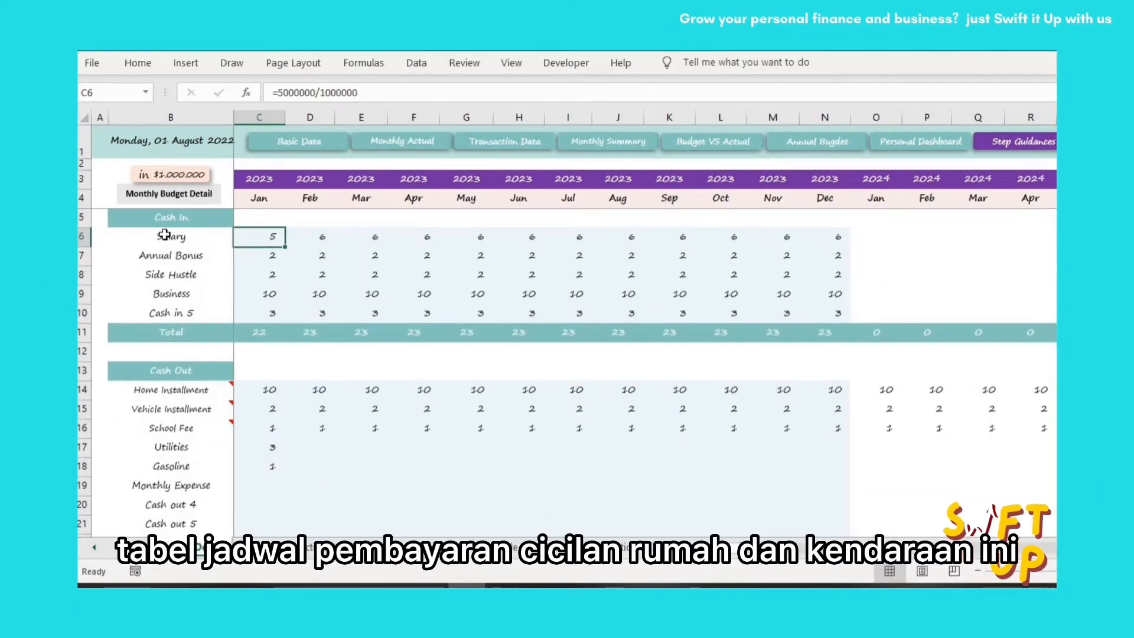
click(168, 389)
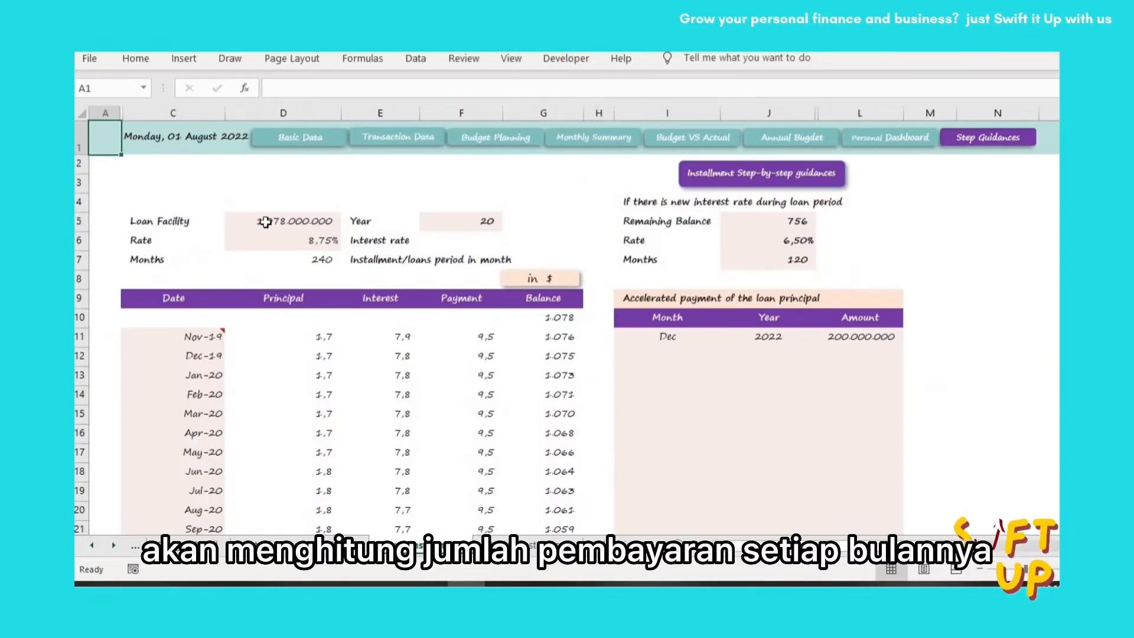
click(311, 225)
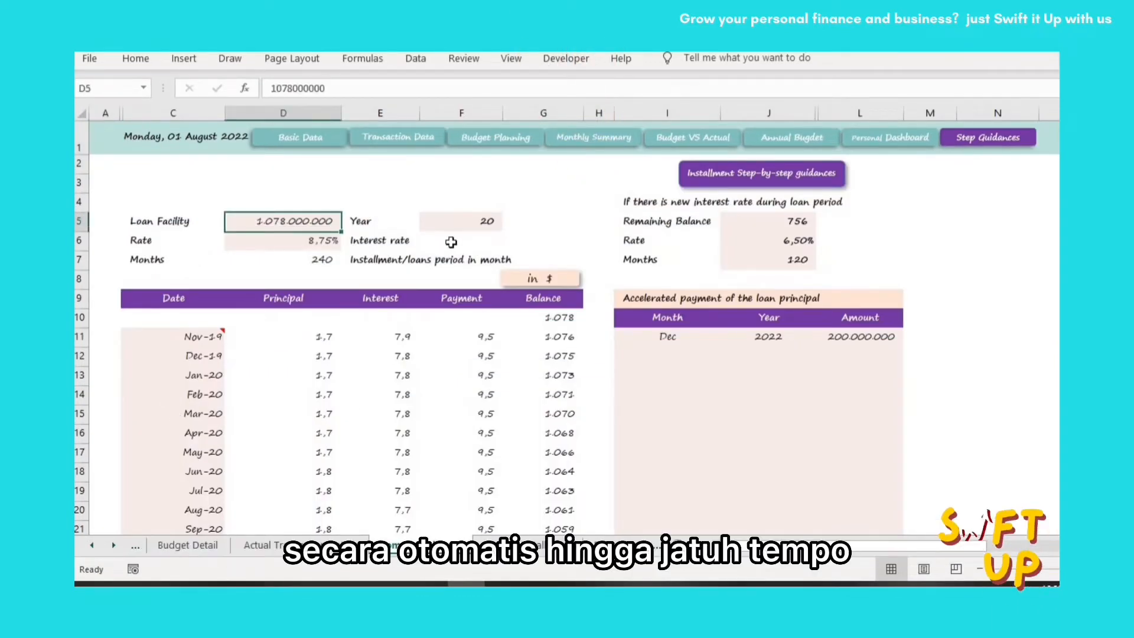
text(1.)
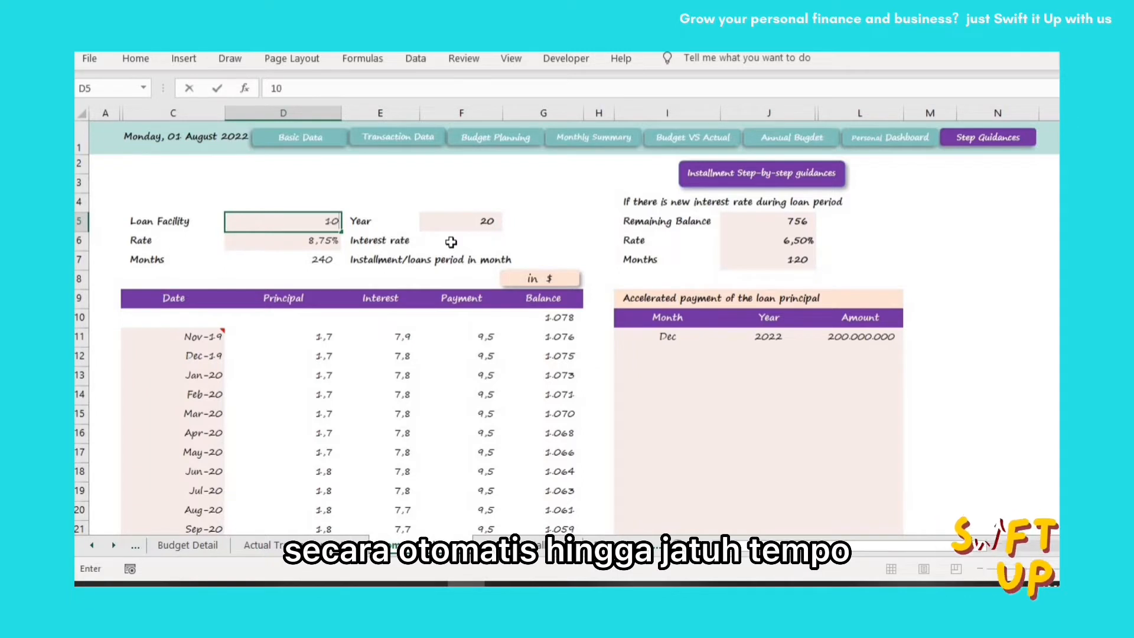
text(078.0)
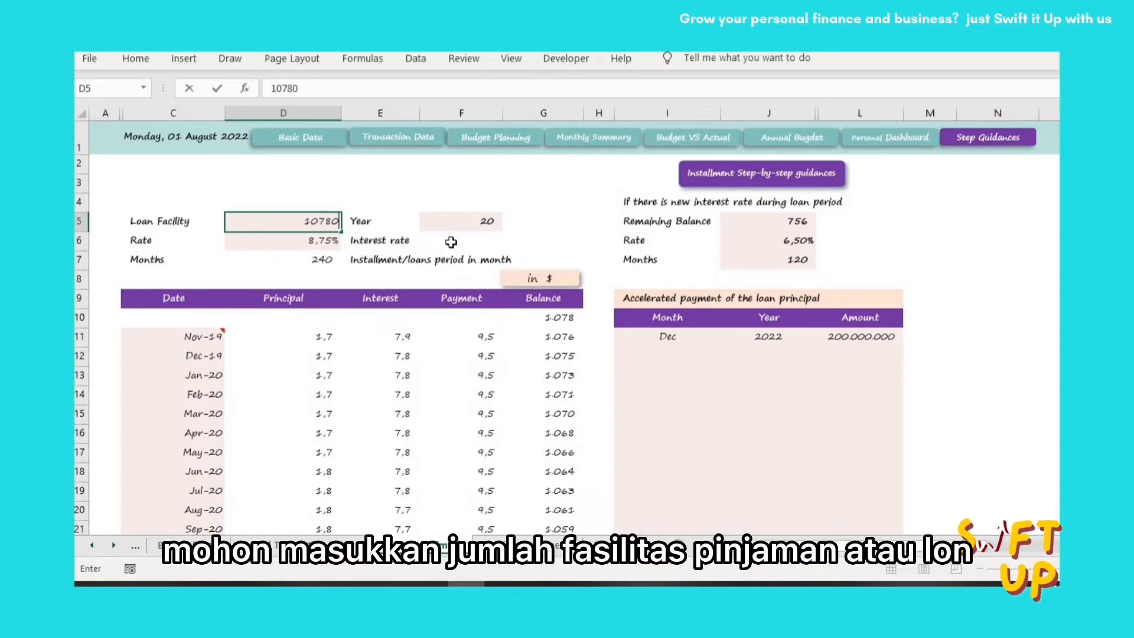
text(00)
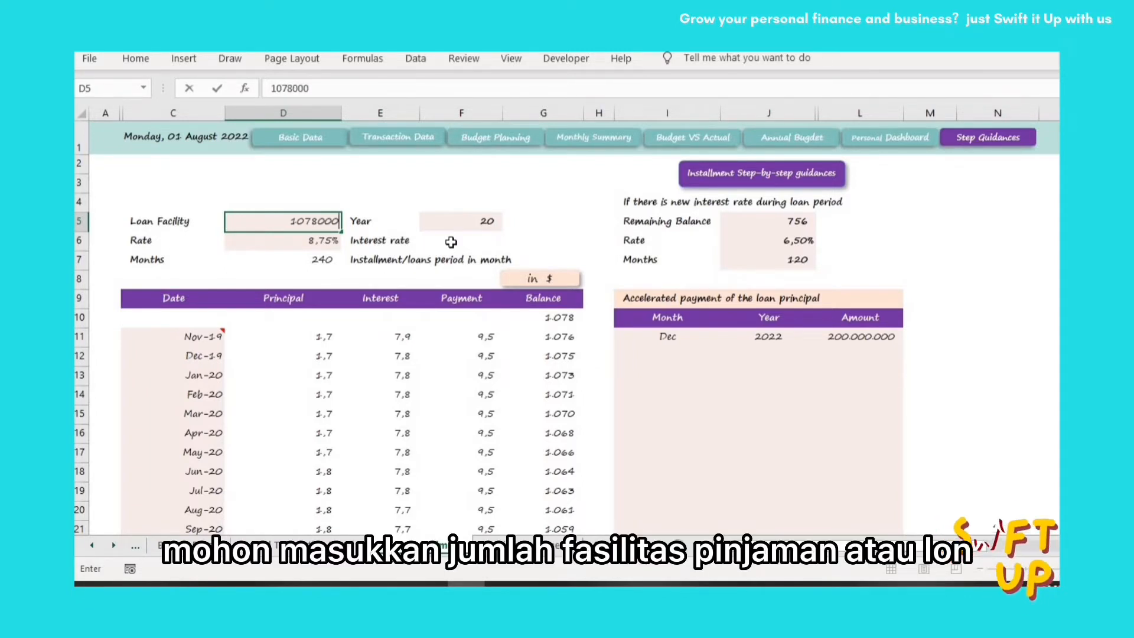
text(.000)
key(Return)
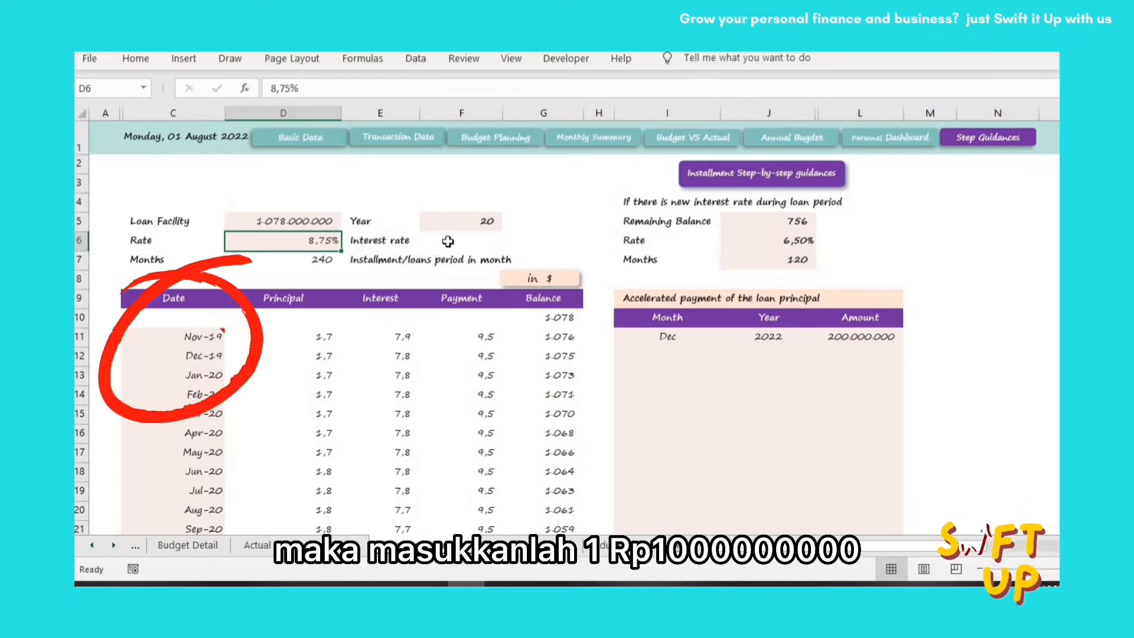
- Enter Nov 2019 as the first installment date in the Date column of the home loan schedule
click(138, 336)
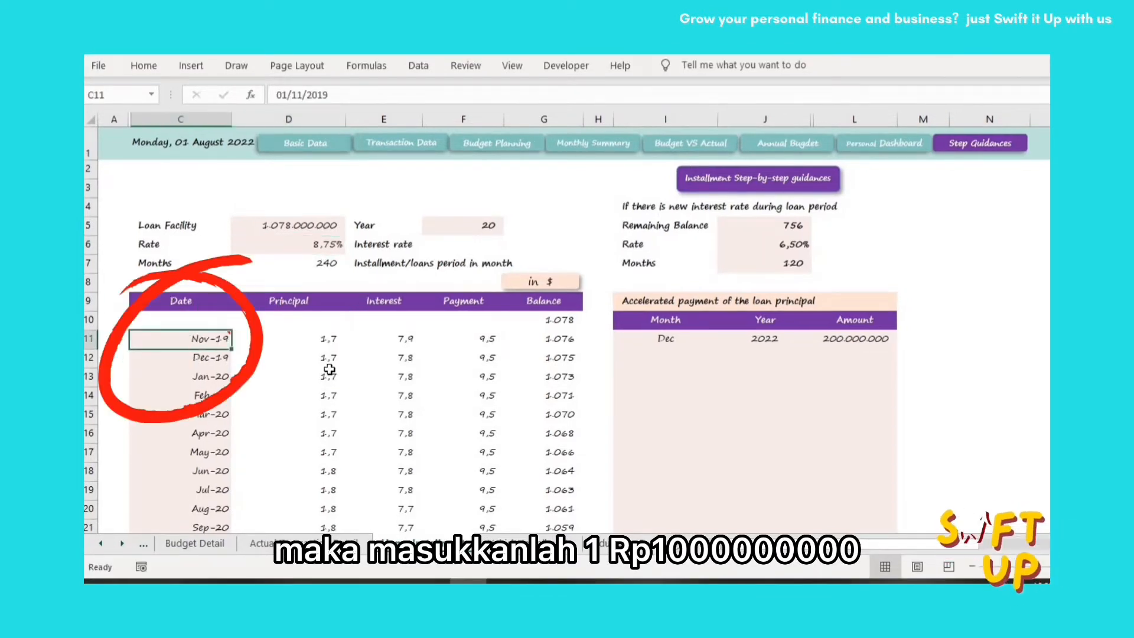
key(F2)
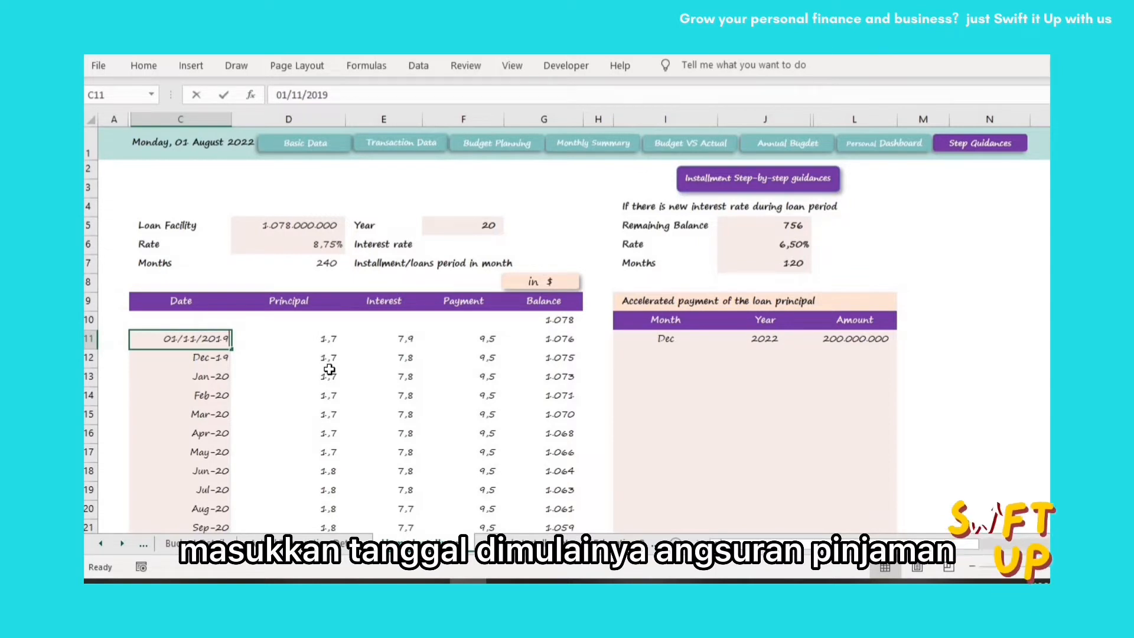
text(Ni)
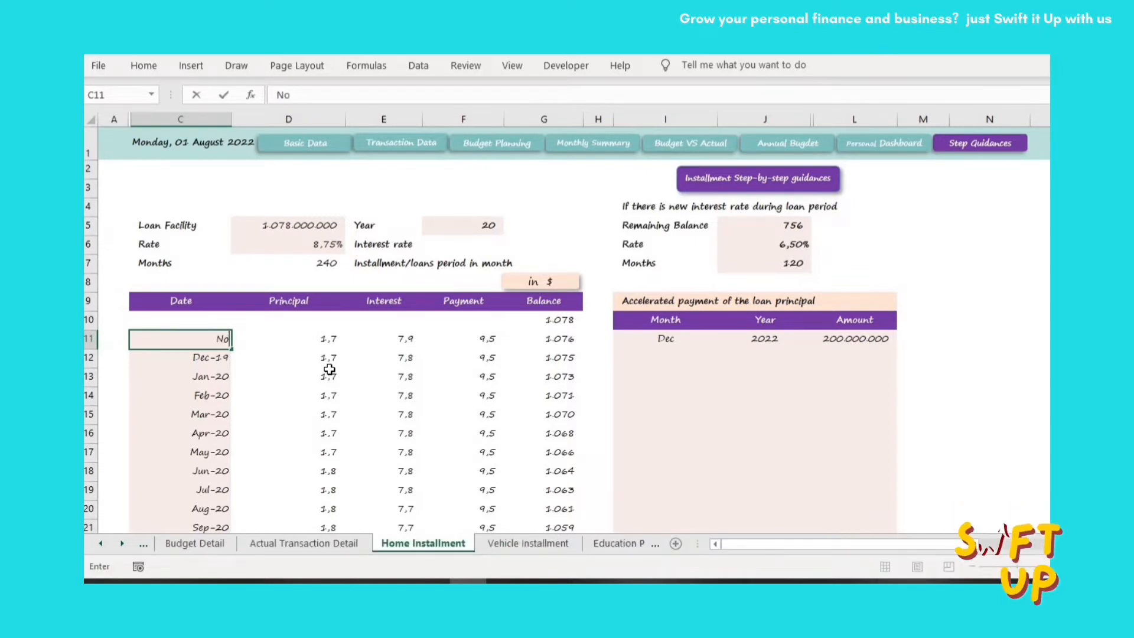
text(v 2019)
key(Return)
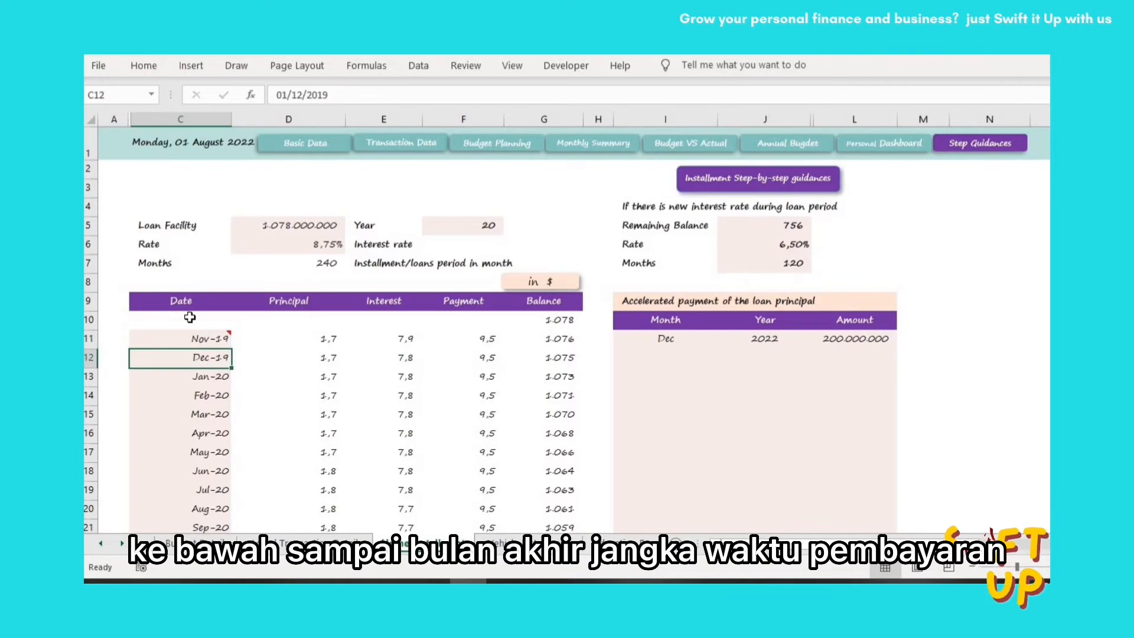
- Fill the installment dates from Nov-19 down to row 250 in one-month increments with Fill Months
click(198, 336)
mouse_move(234, 348)
mouse_down()
mouse_move(233, 534)
mouse_move(245, 555)
mouse_move(236, 503)
mouse_up()
click(240, 515)
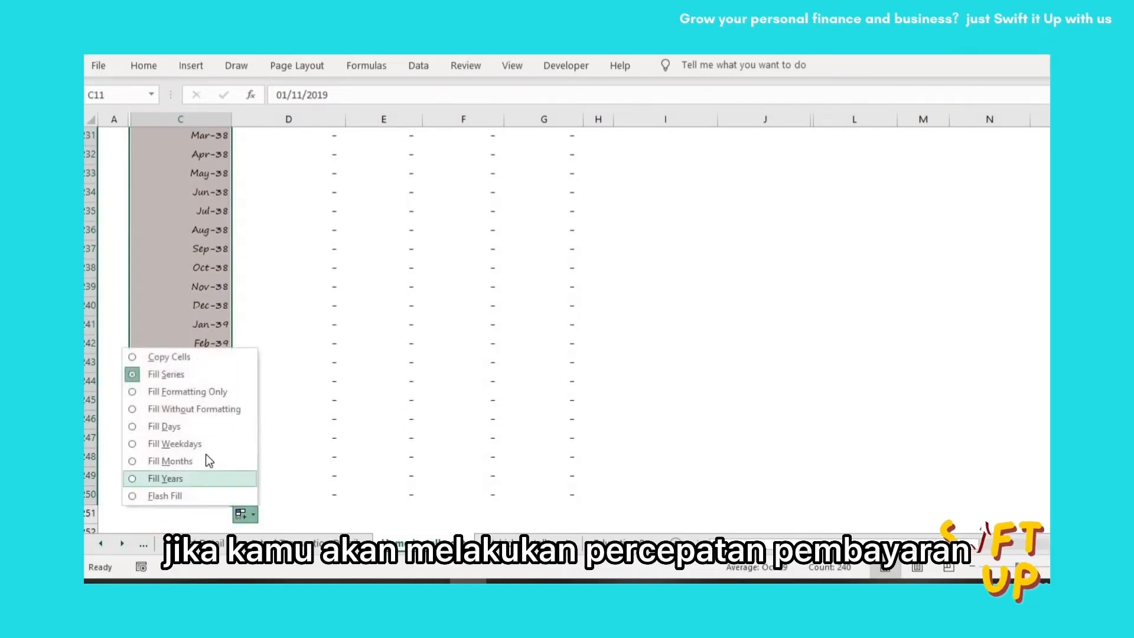
click(203, 461)
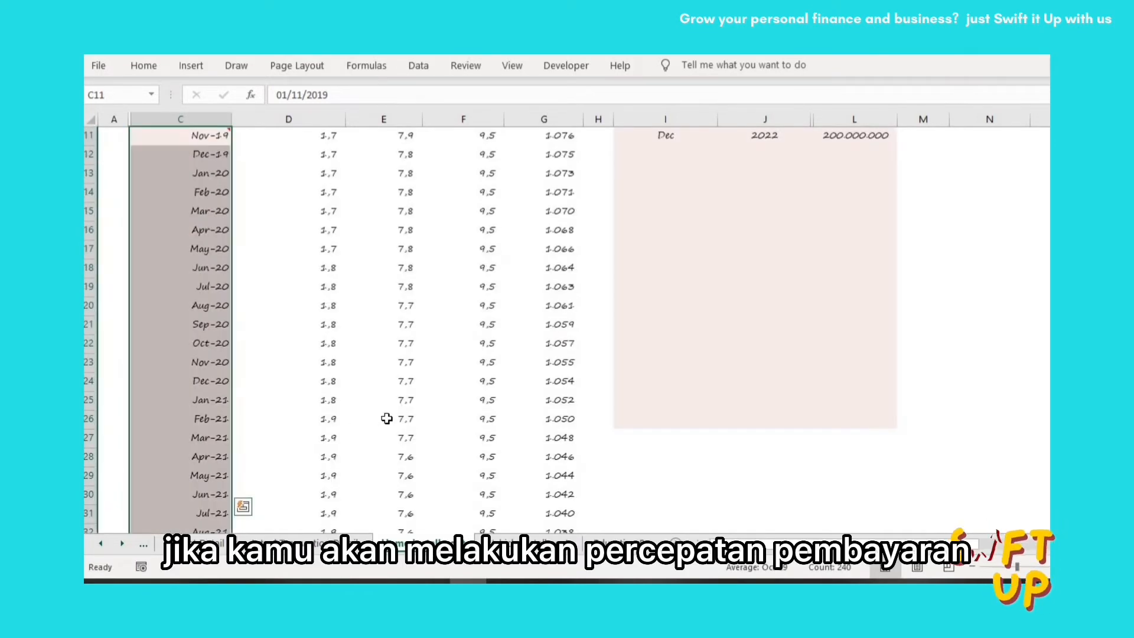
scroll(393, 413, up, 2)
scroll(403, 408, up, 2)
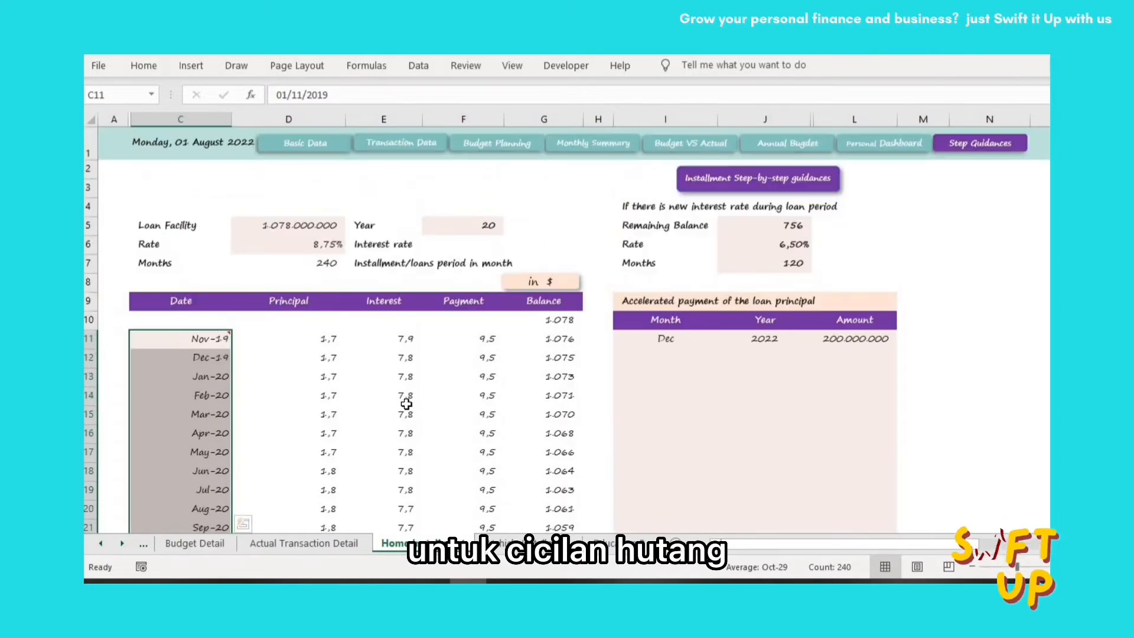
- Enter month Dec and year 2024 for the 200.000.000 accelerated payment of the loan principal
click(463, 331)
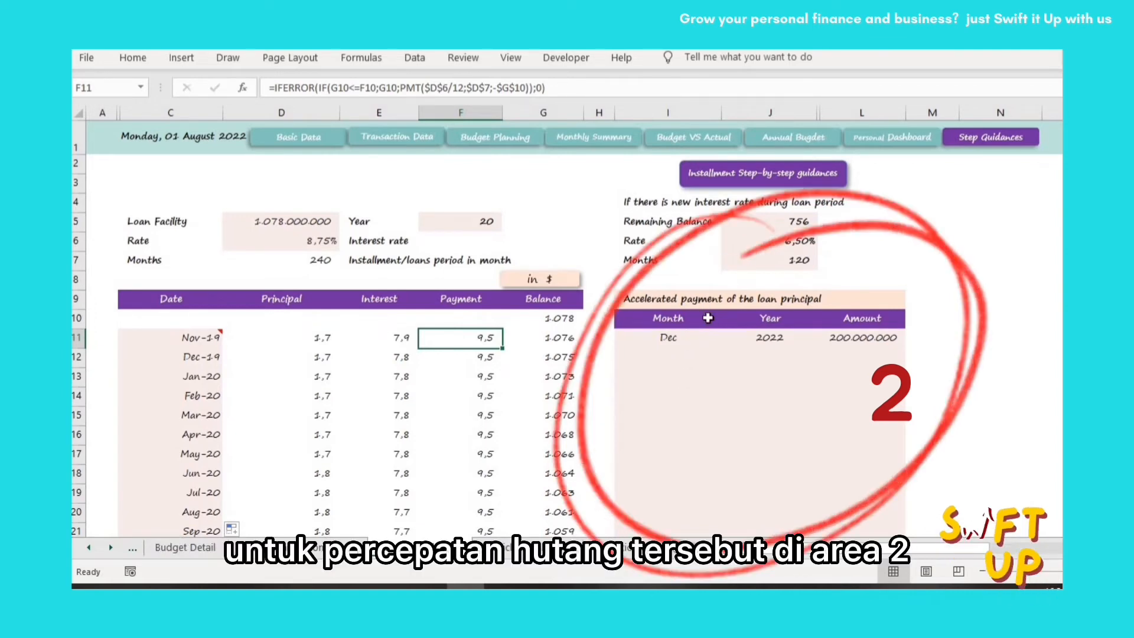
click(669, 337)
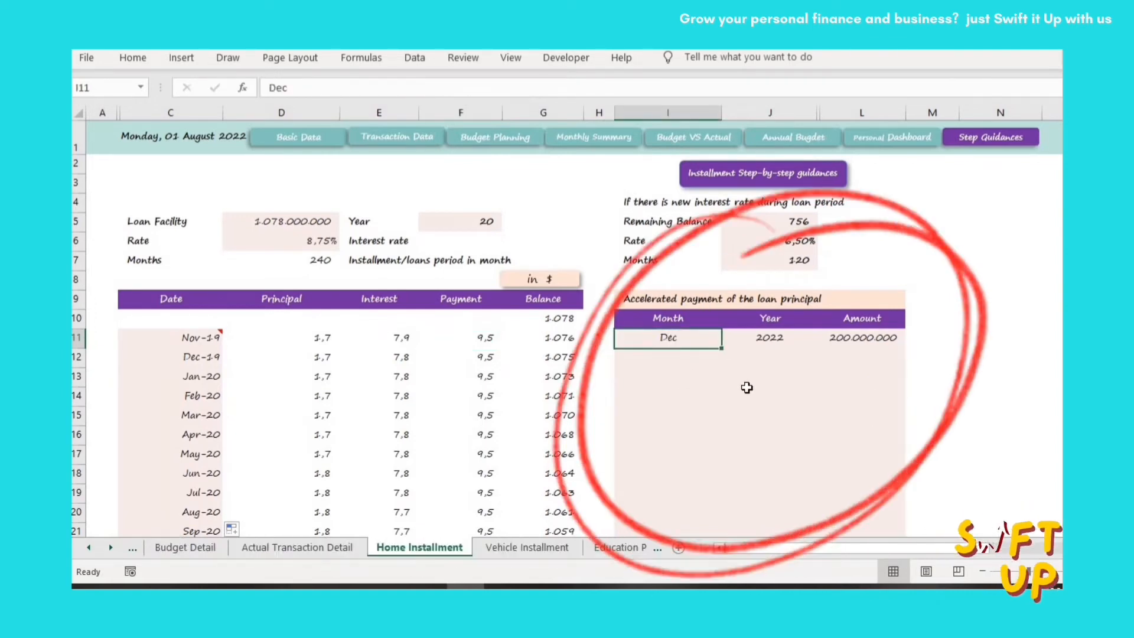
text(Dec)
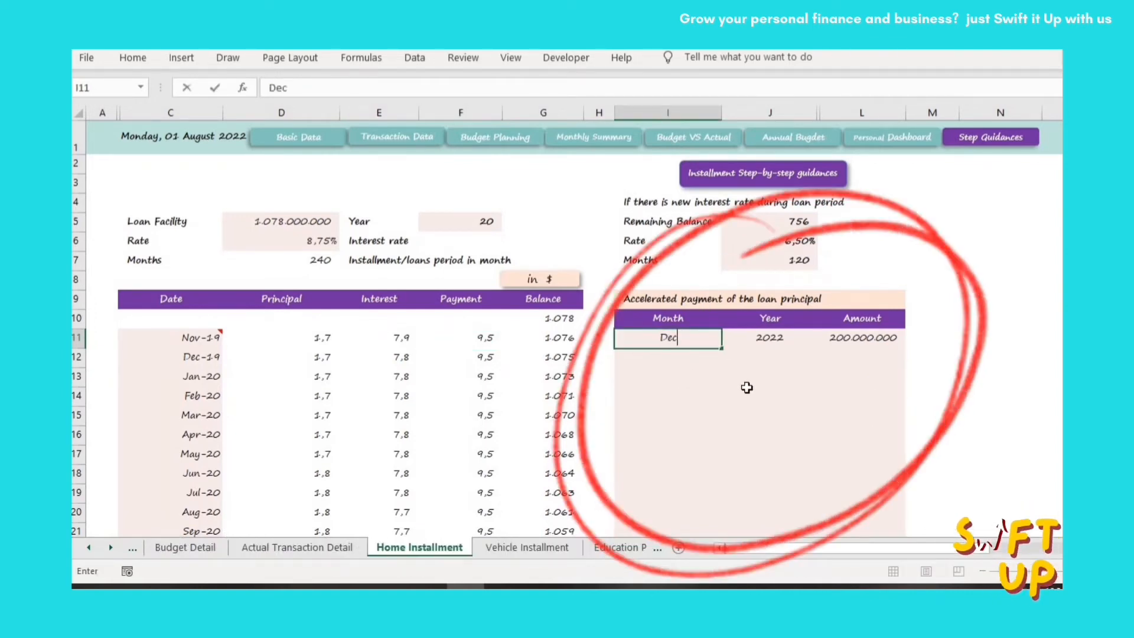
key(Tab)
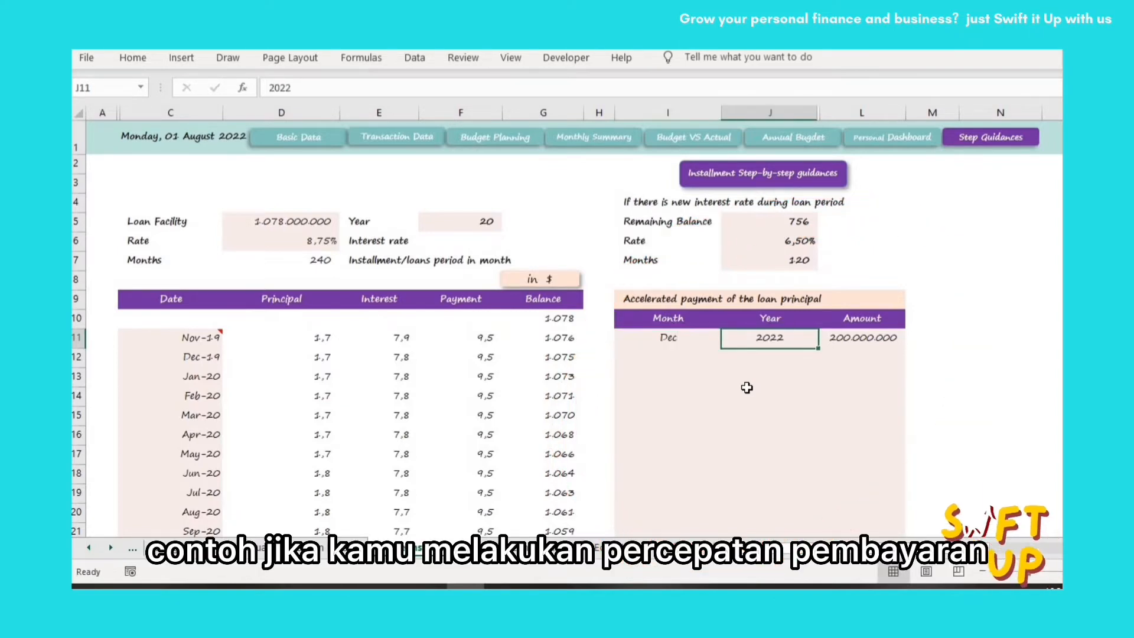
text(202)
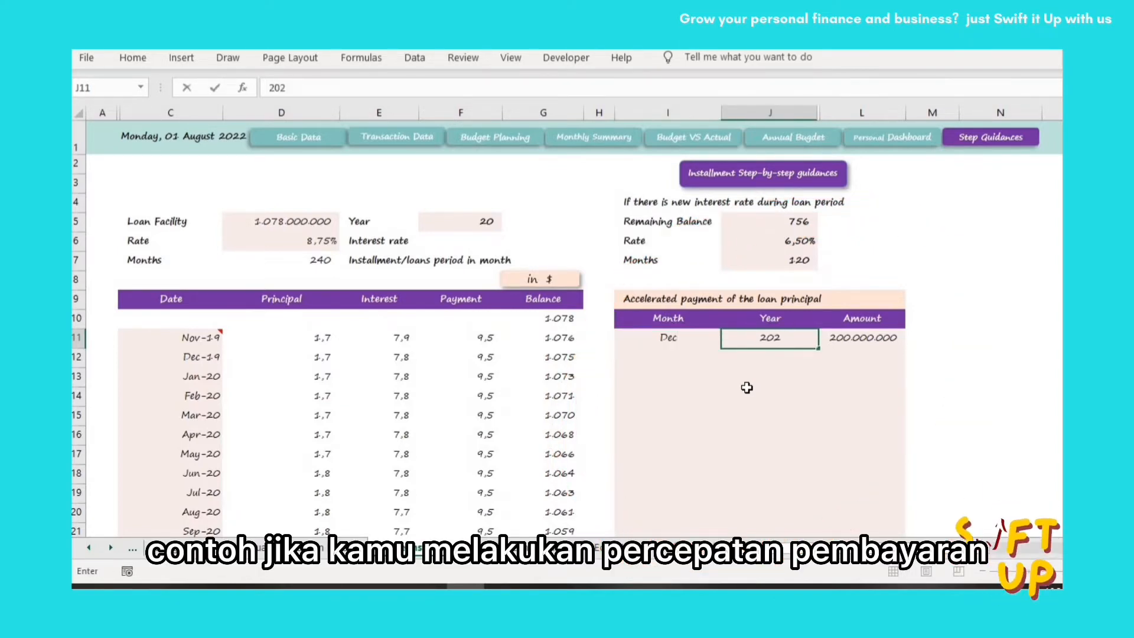
text(4)
key(Return)
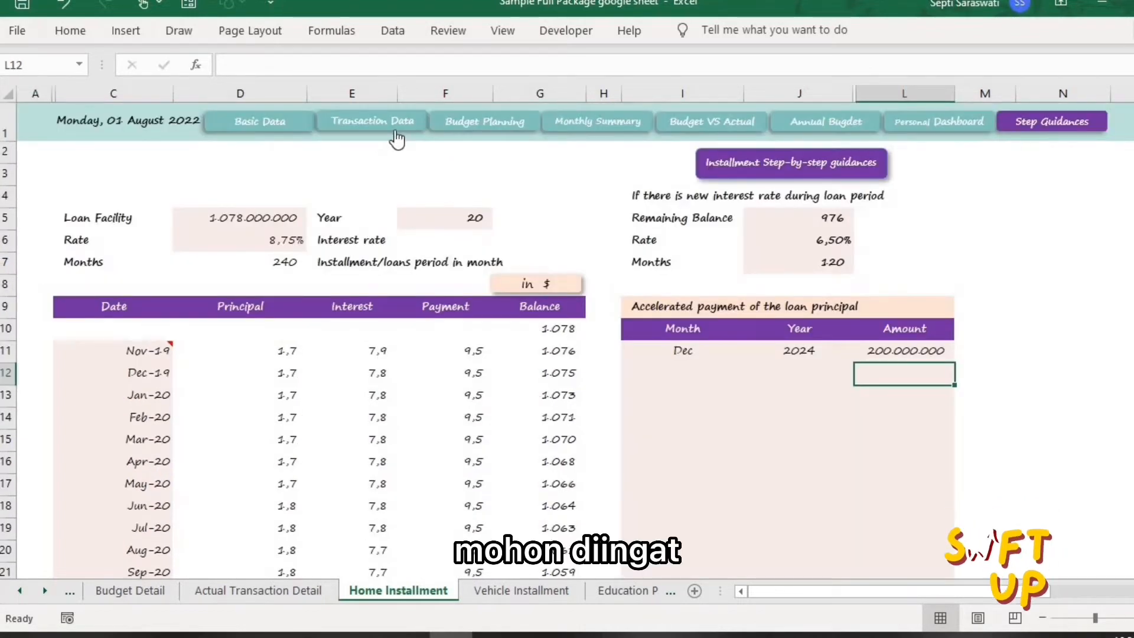
- View the daily transaction input form on the actual transaction sheet, and close it without submitting an entry
click(396, 134)
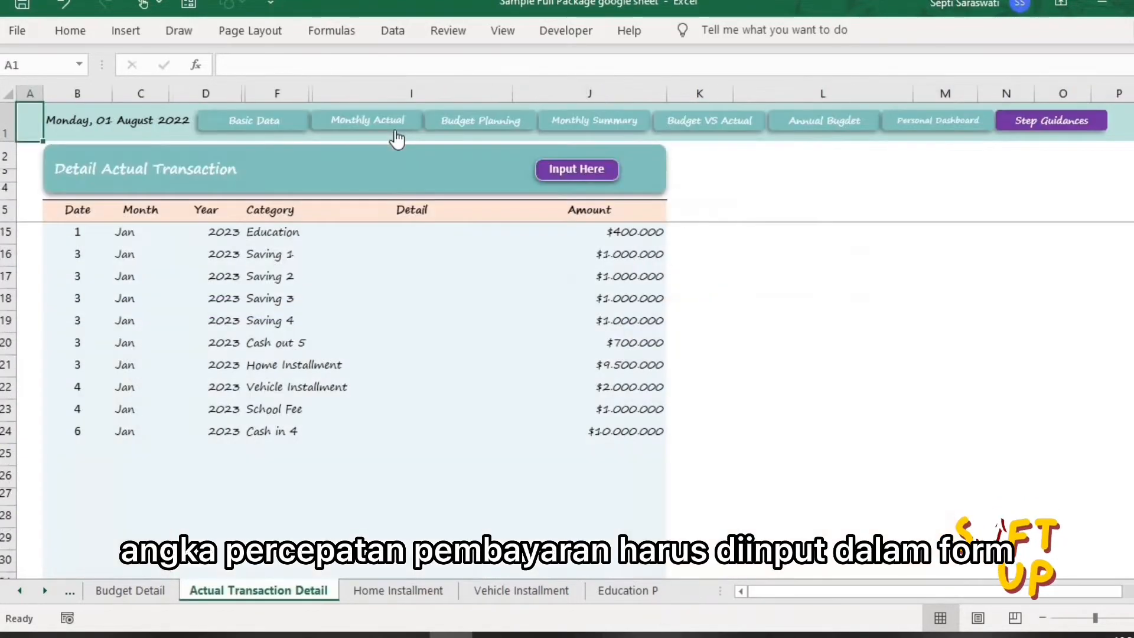
click(576, 170)
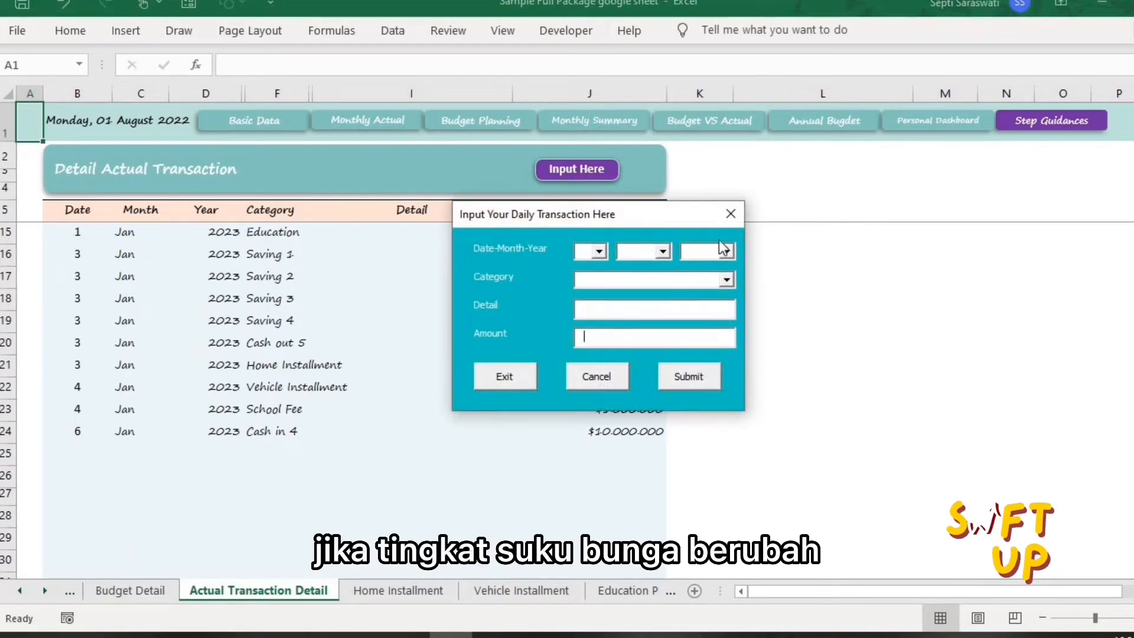
click(731, 216)
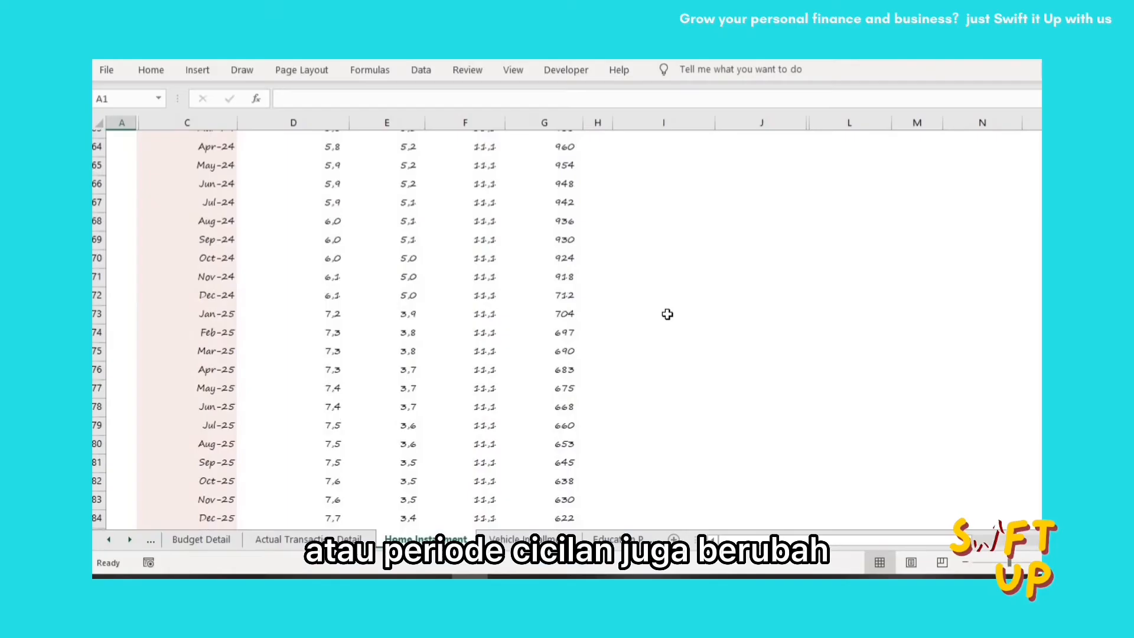
- Link the Remaining Balance for the new interest rate to the Jan-24 balance in the Home Installment schedule with =G61
scroll(667, 314, up, 20)
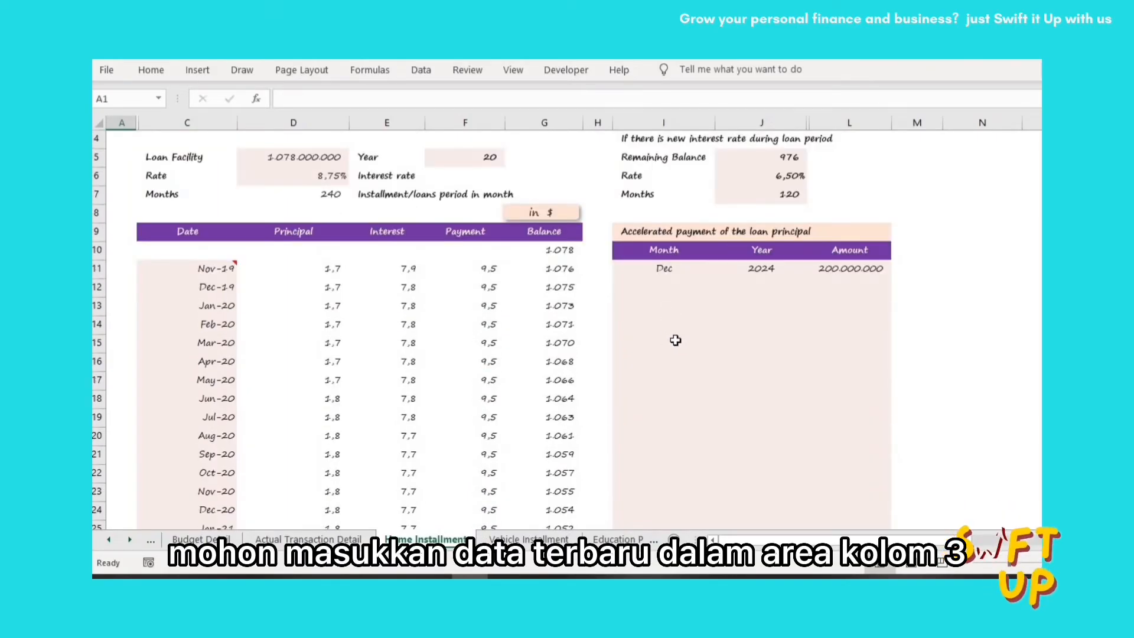
click(751, 269)
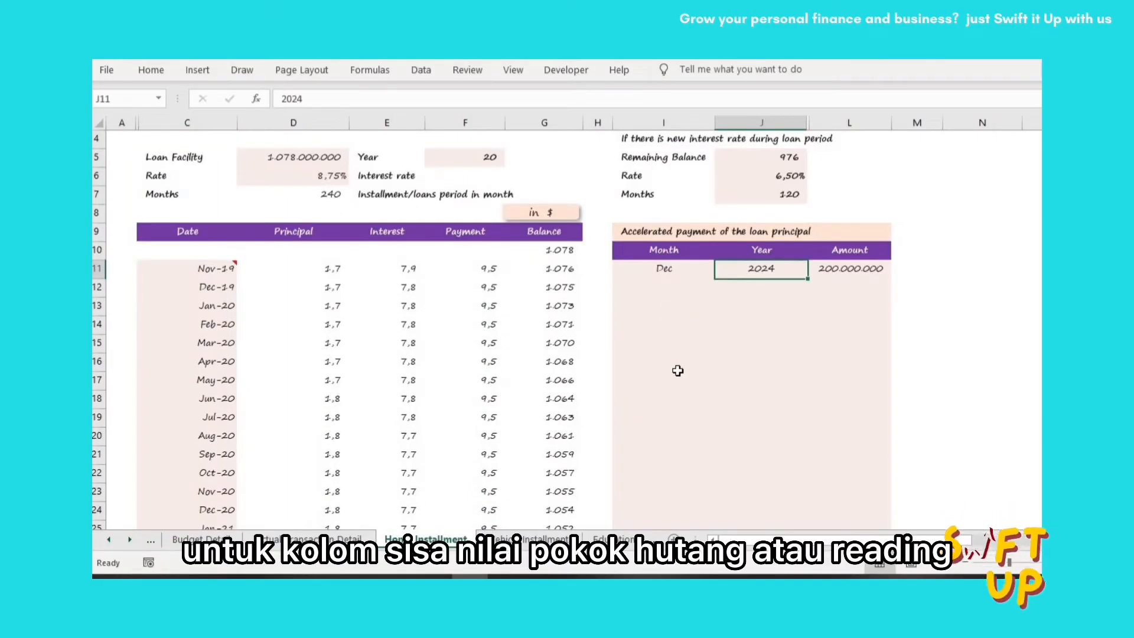
click(948, 265)
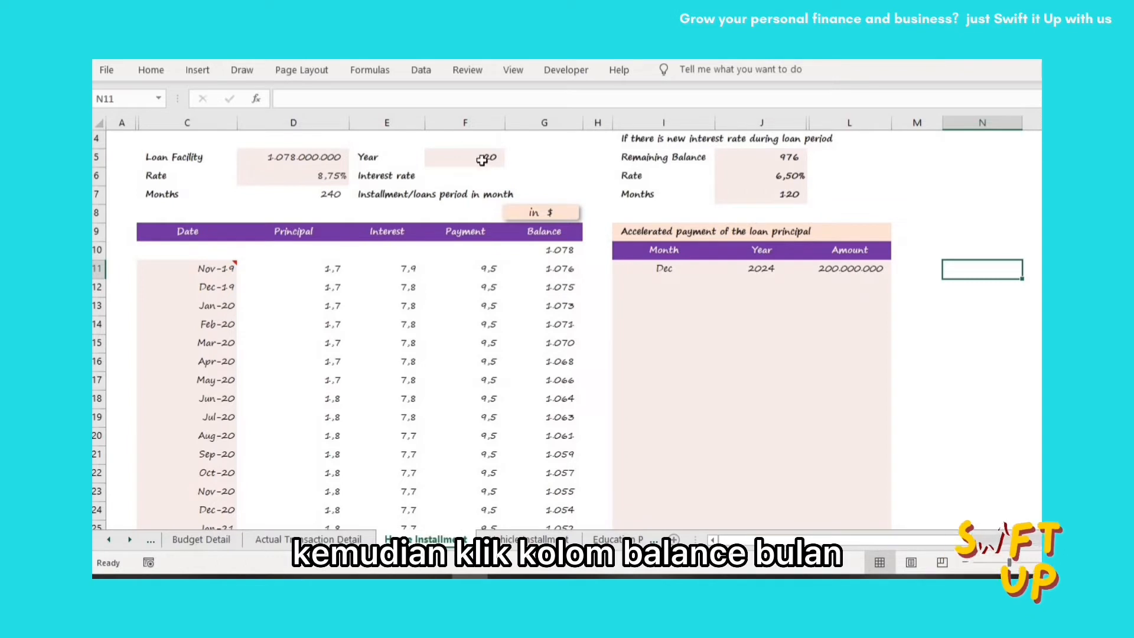
click(764, 157)
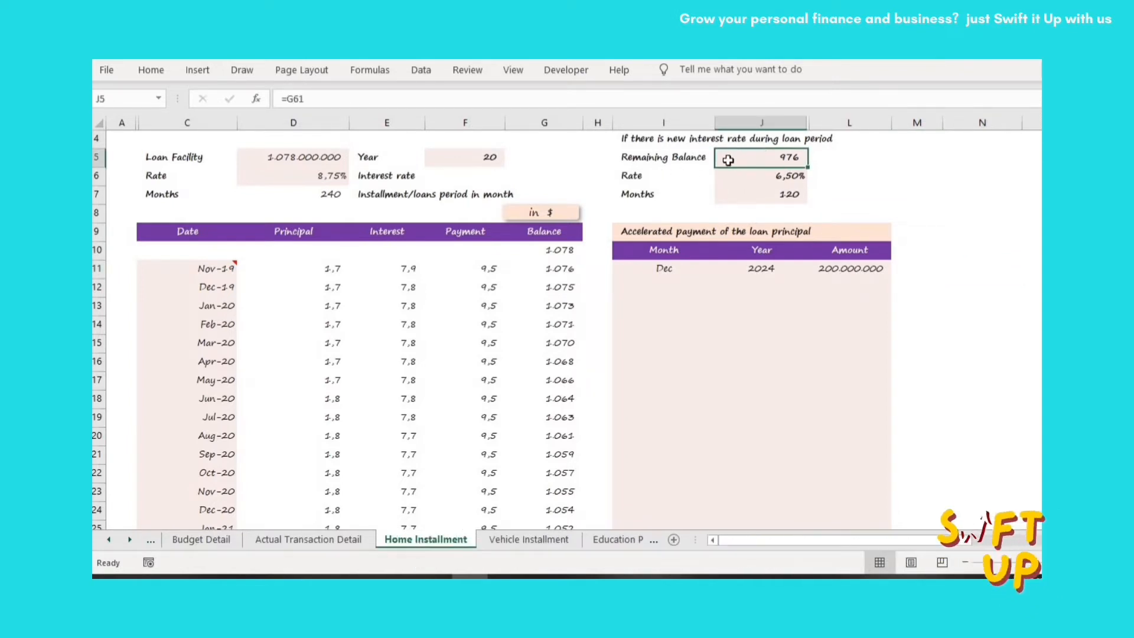
text(=)
scroll(553, 389, down, 10)
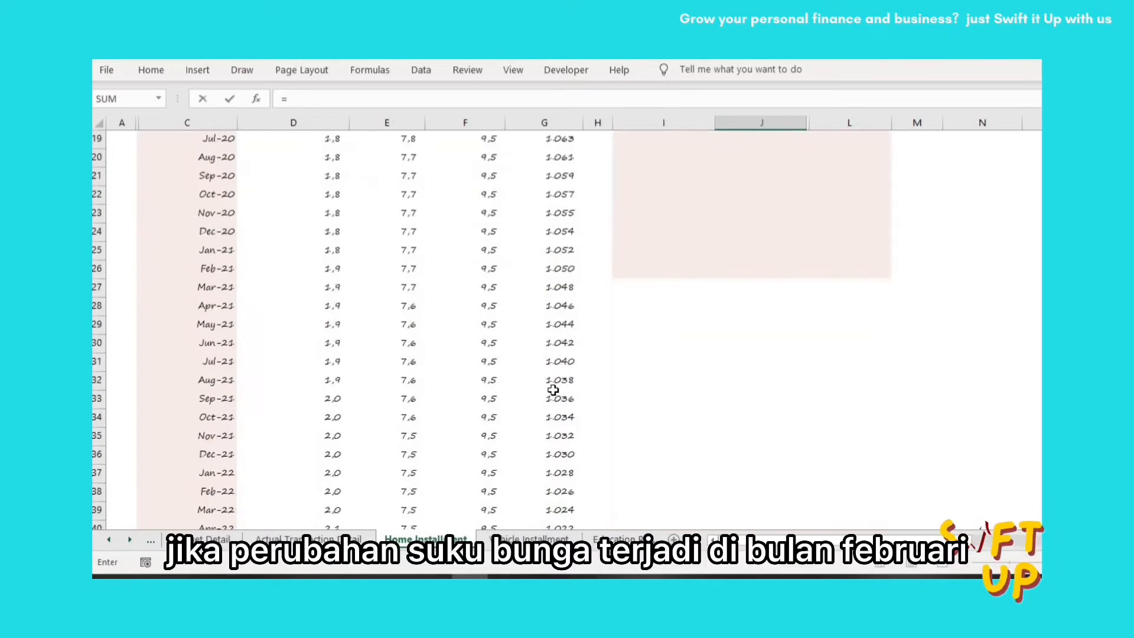
scroll(550, 390, down, 2)
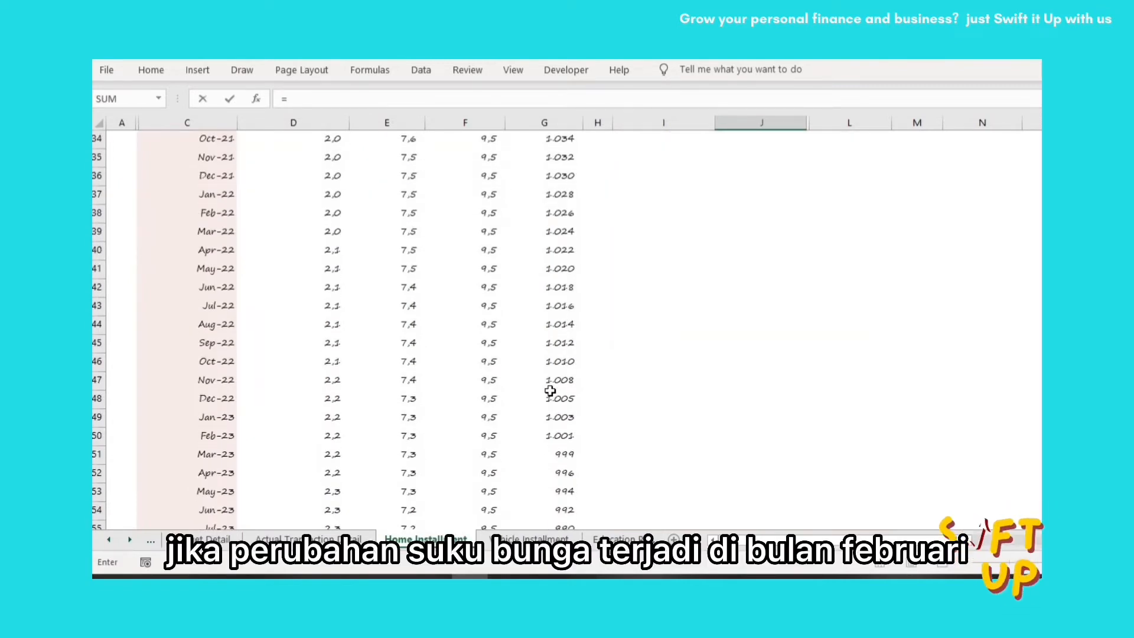
scroll(550, 390, down, 1)
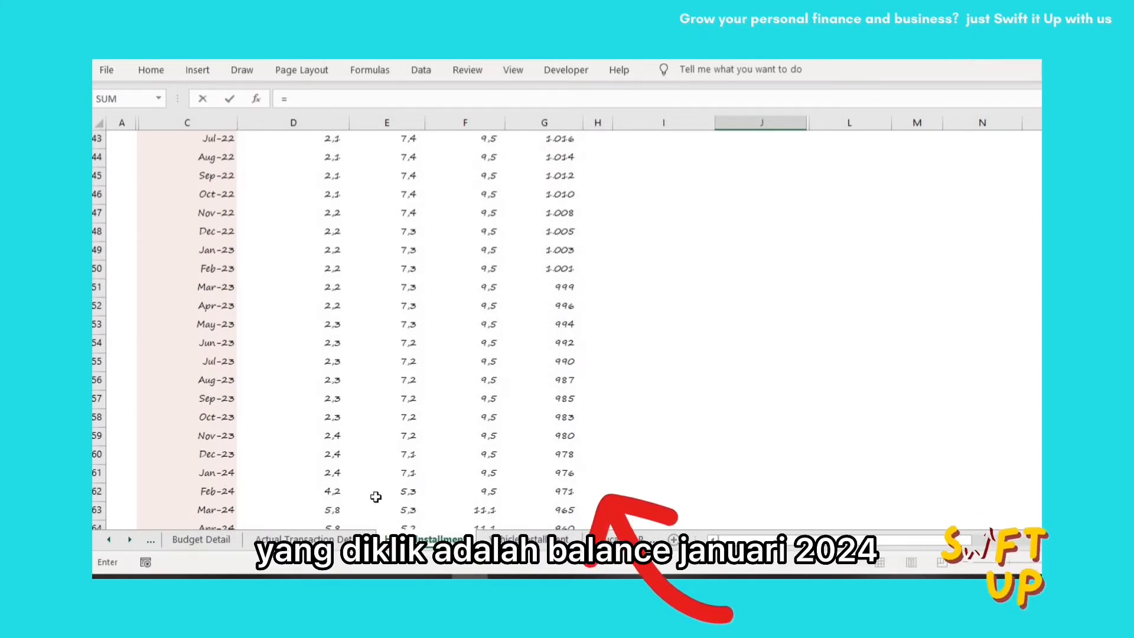
click(570, 472)
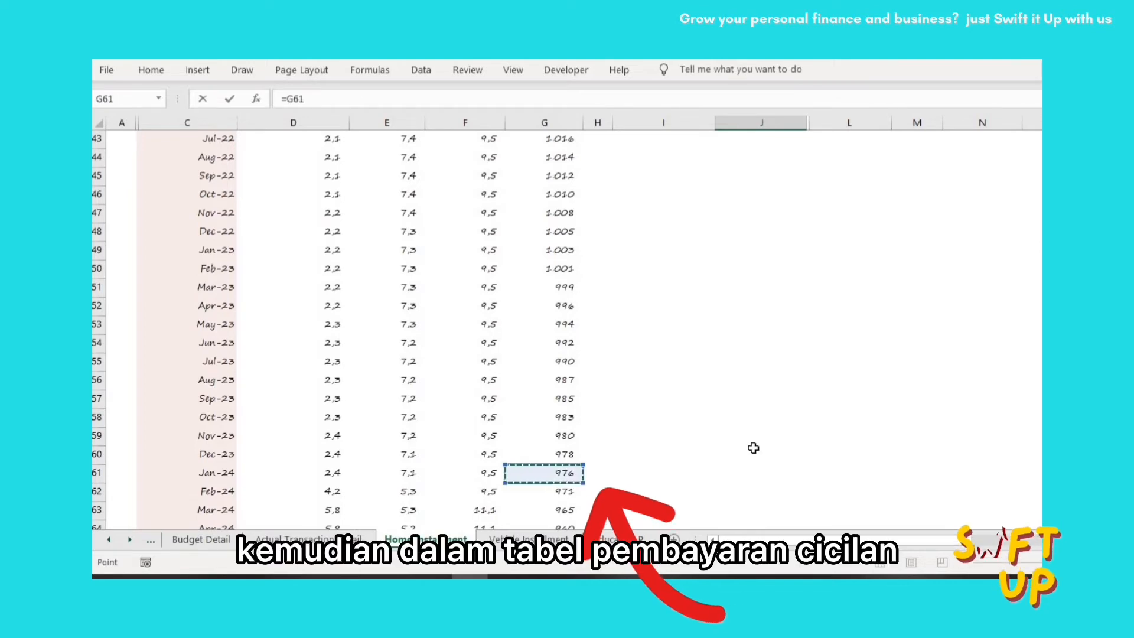
key(Return)
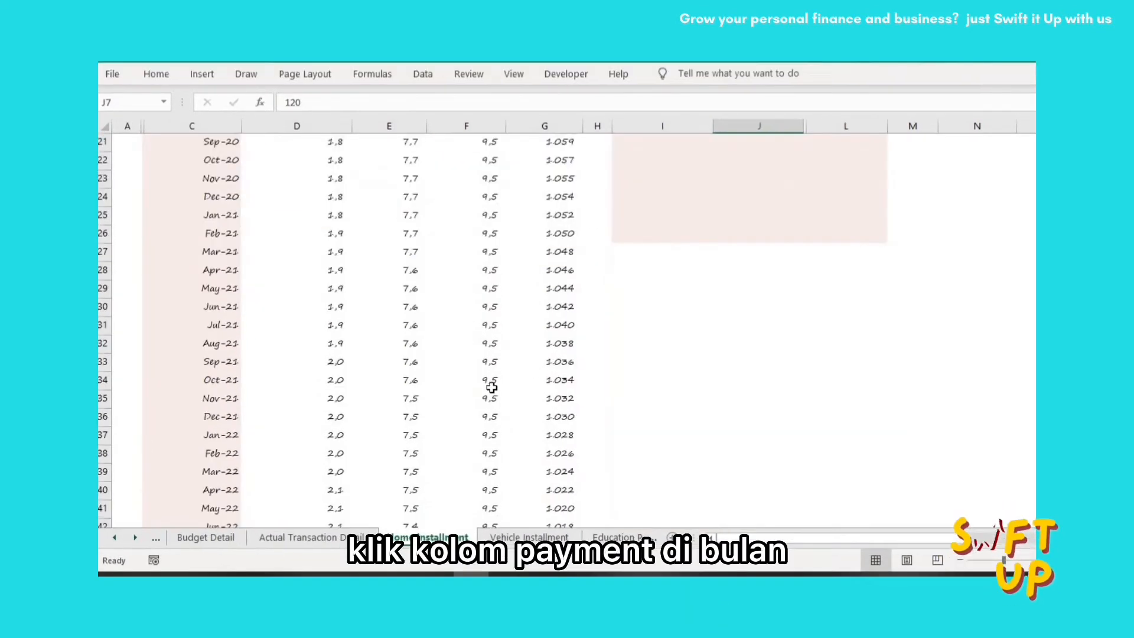
- Repoint the Feb-24 Payment formula in F62 to the new interest rate block: rate $J$6, months $J$7 and remaining balance $J$5
scroll(491, 387, down, 3)
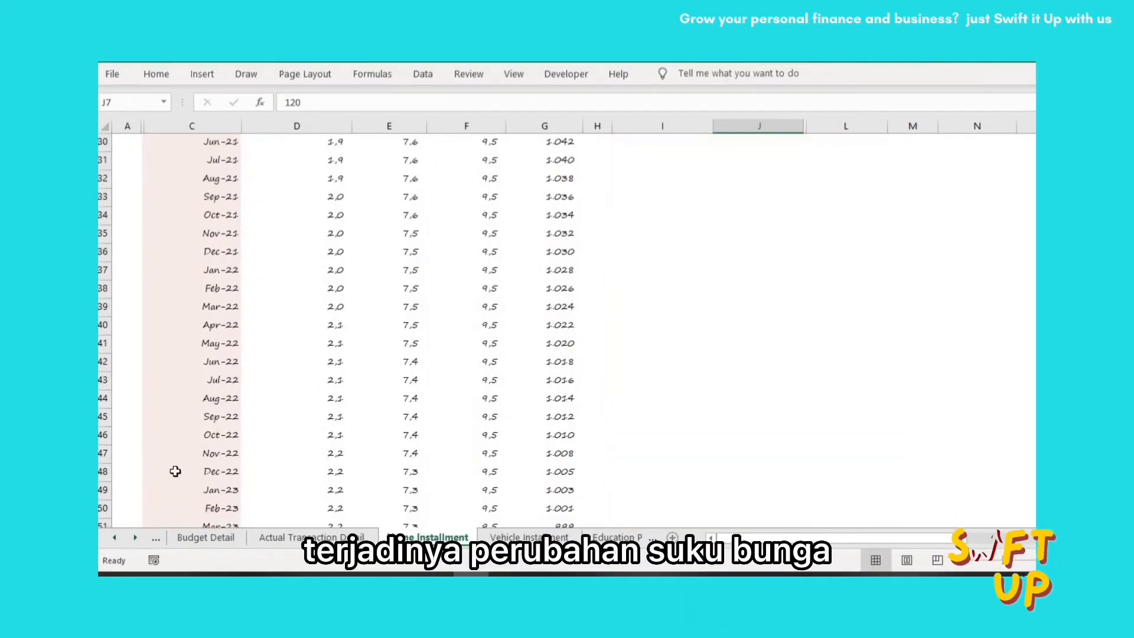
scroll(283, 473, down, 5)
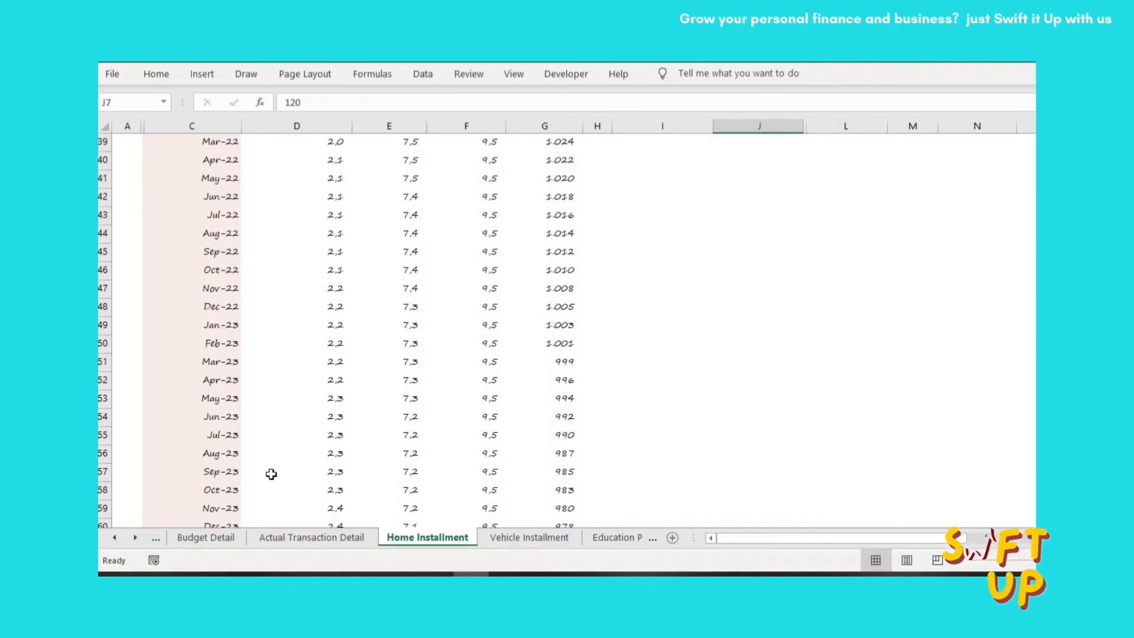
click(481, 454)
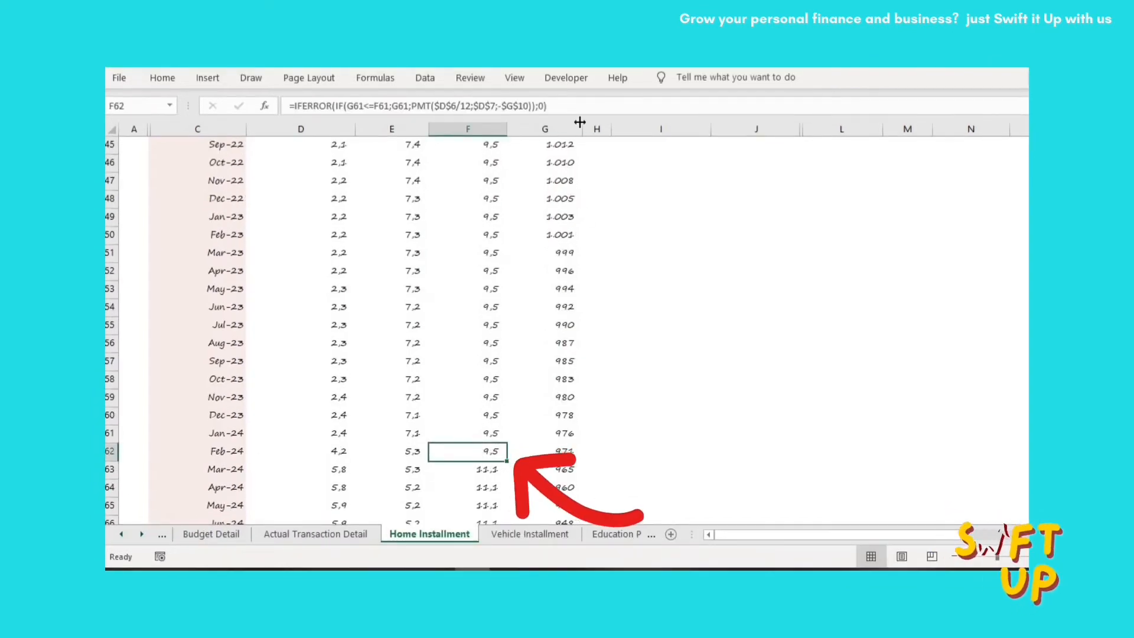
click(546, 107)
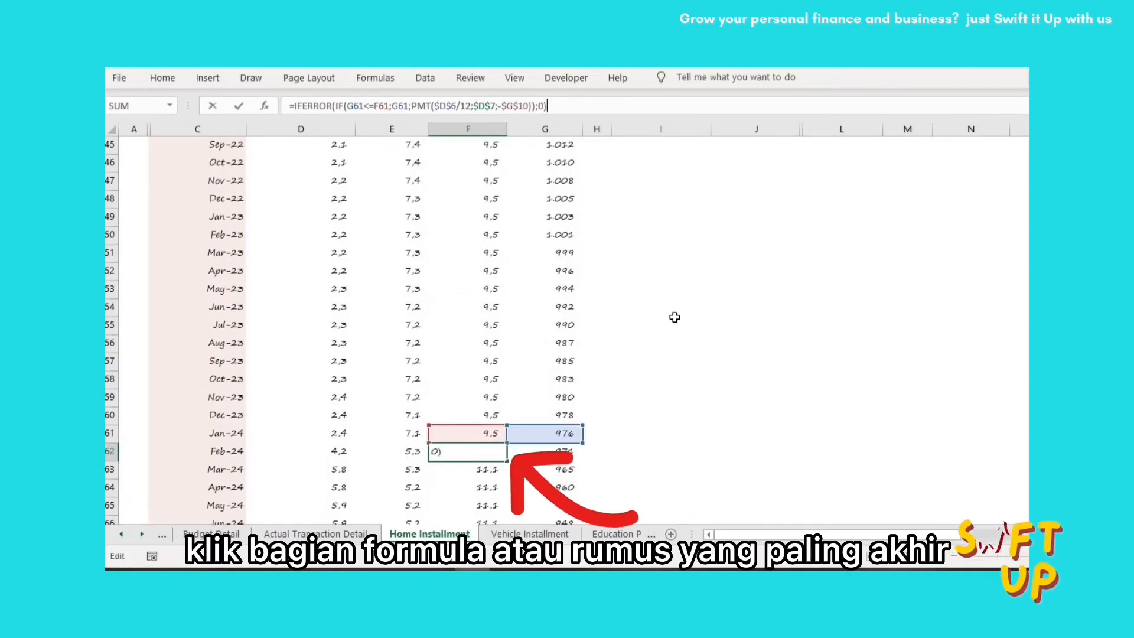
scroll(679, 317, up, 12)
scroll(748, 321, up, 3)
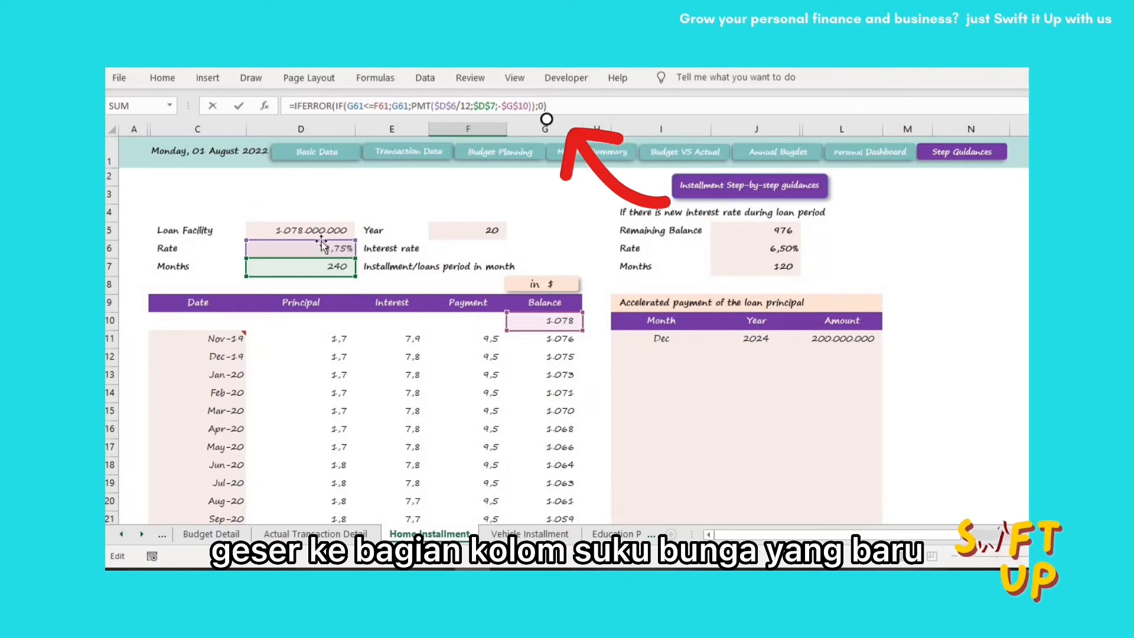
drag(324, 240, 789, 240)
drag(320, 266, 764, 270)
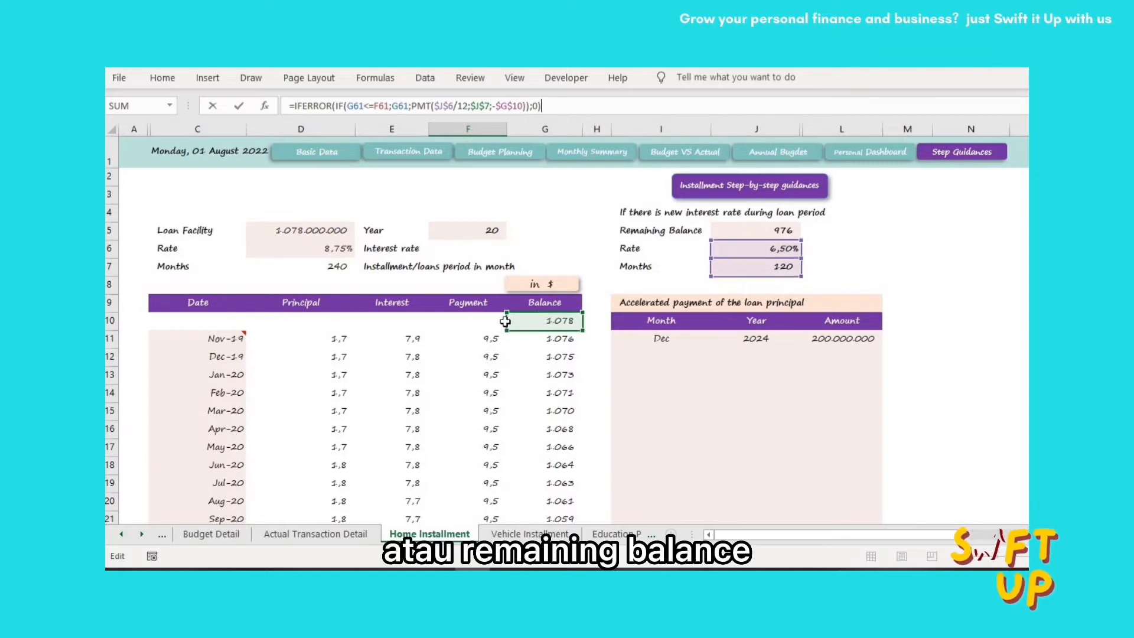
drag(543, 311, 747, 232)
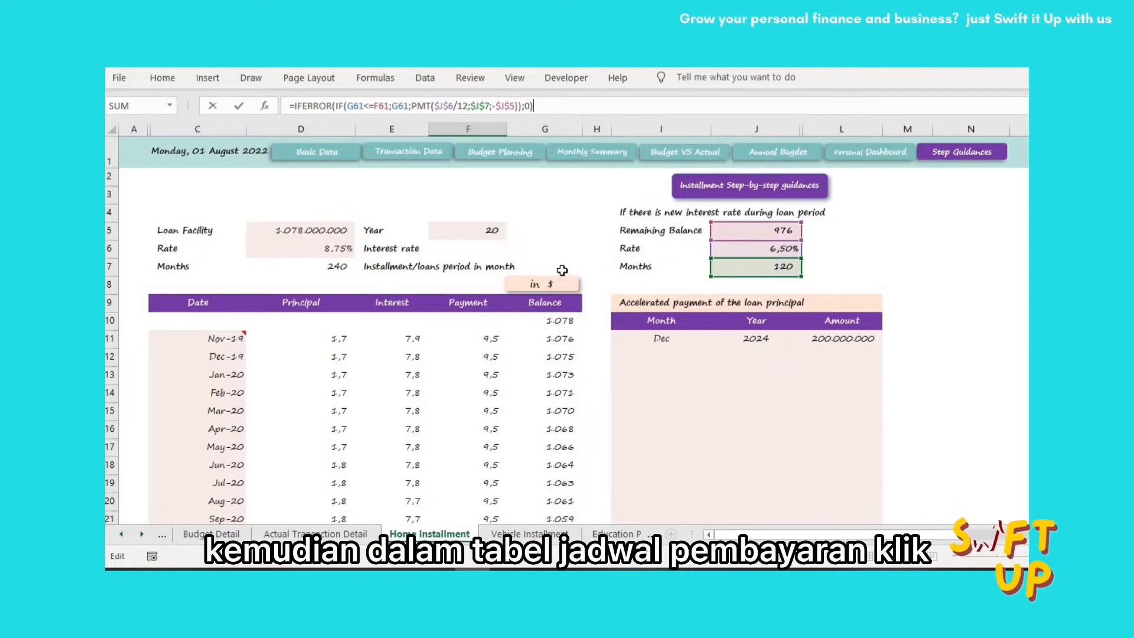
key(Return)
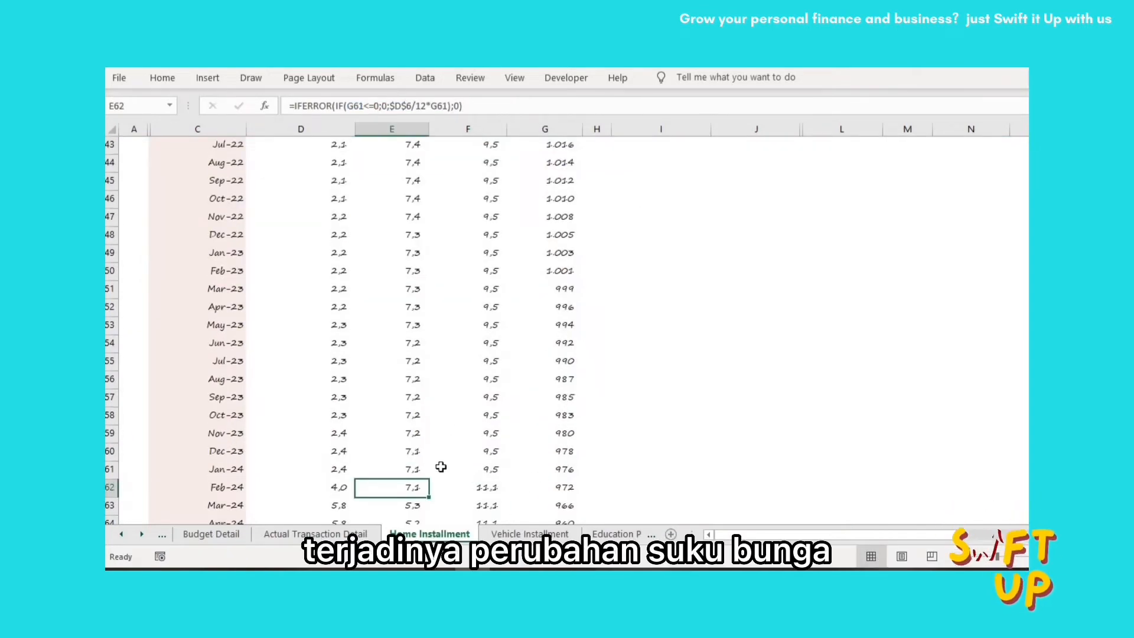
- Repoint the Feb-24 Interest formula in E62 to the new rate in $J$6
scroll(454, 442, up, 14)
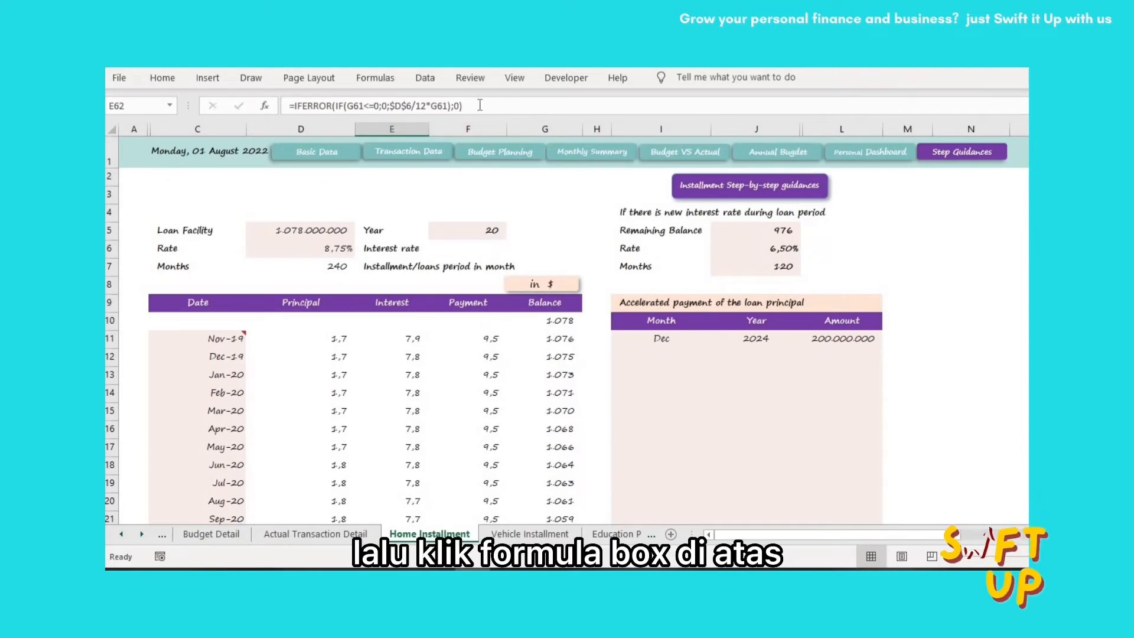
click(480, 106)
scroll(596, 408, up, 14)
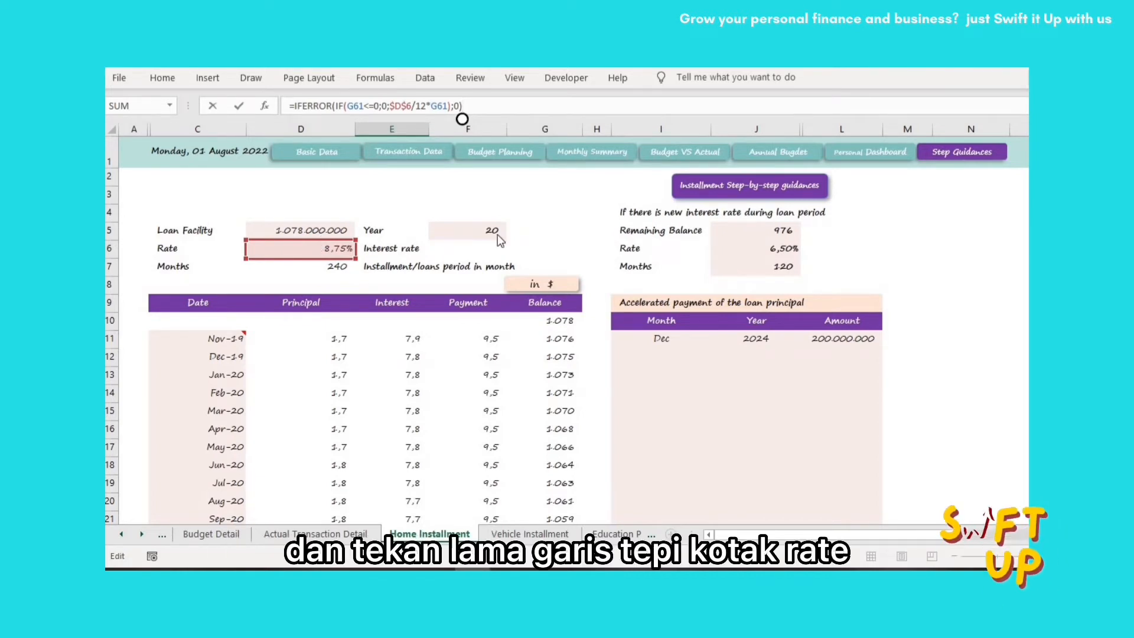
drag(656, 230, 777, 243)
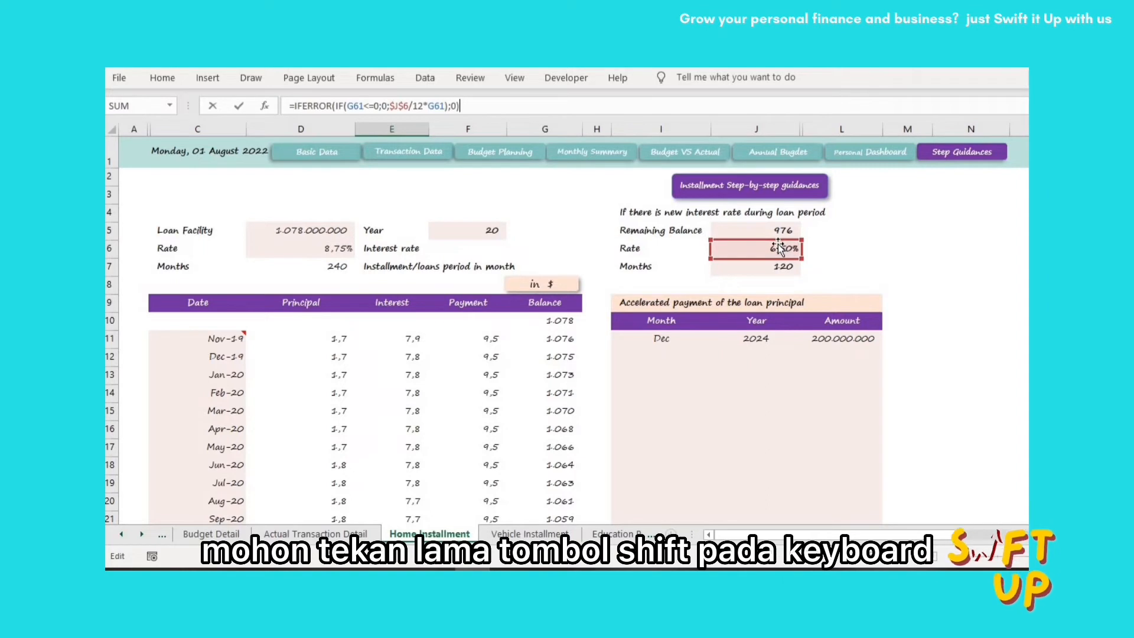
key(Return)
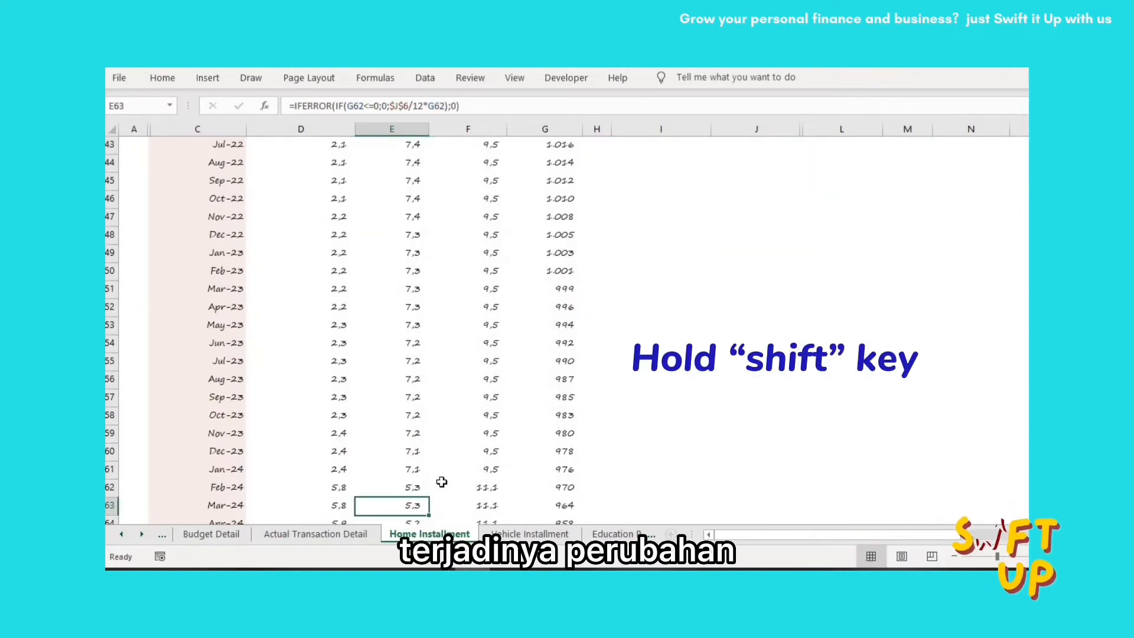
- Copy the Feb-24 Interest and Payment formulas (E62:F62) down through Oct-39 in row 250
click(406, 488)
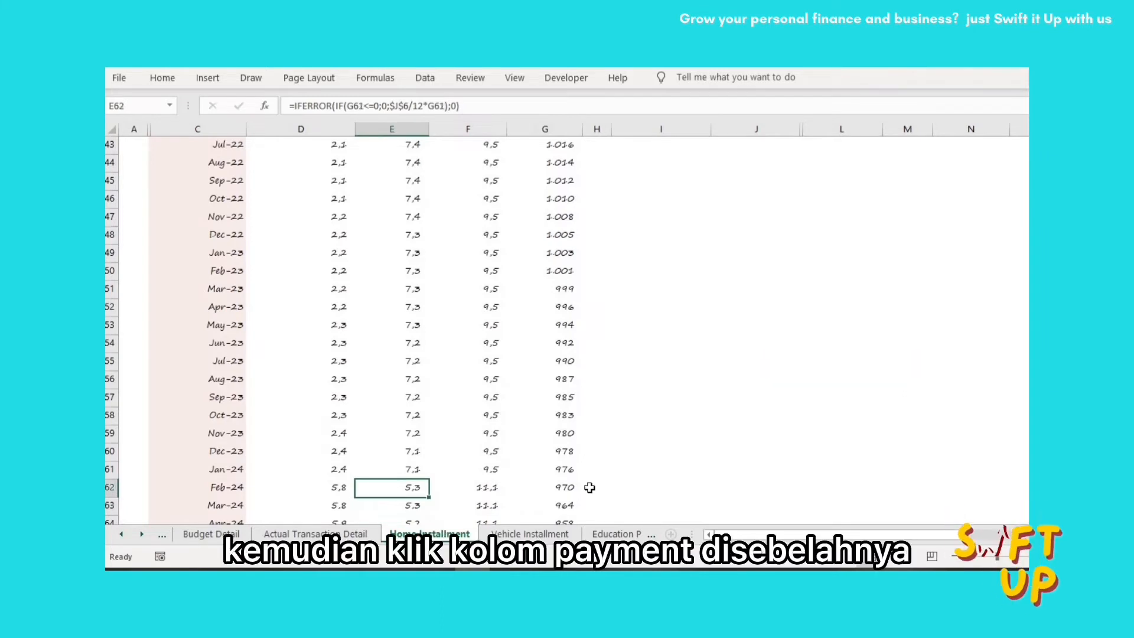
shift+click(495, 488)
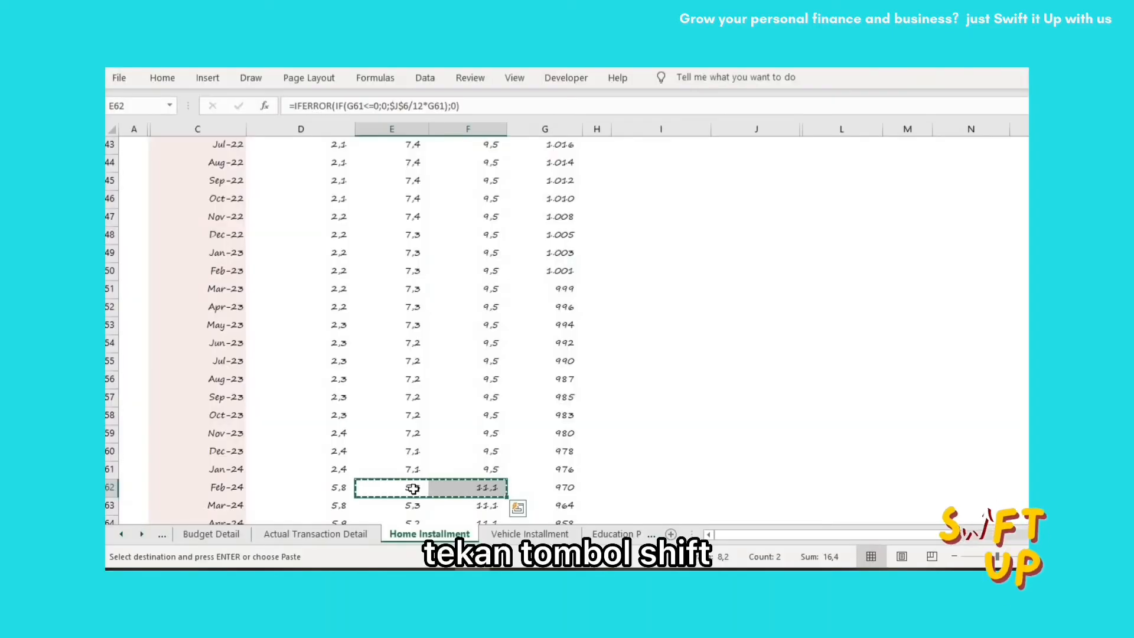
click(412, 488)
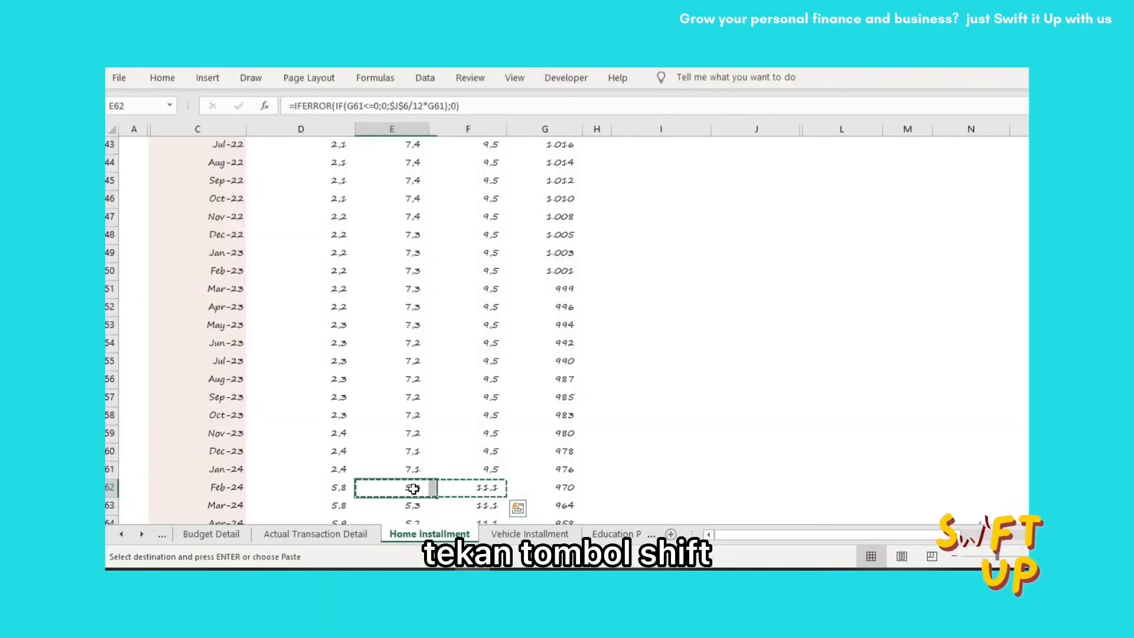
shift+click(481, 489)
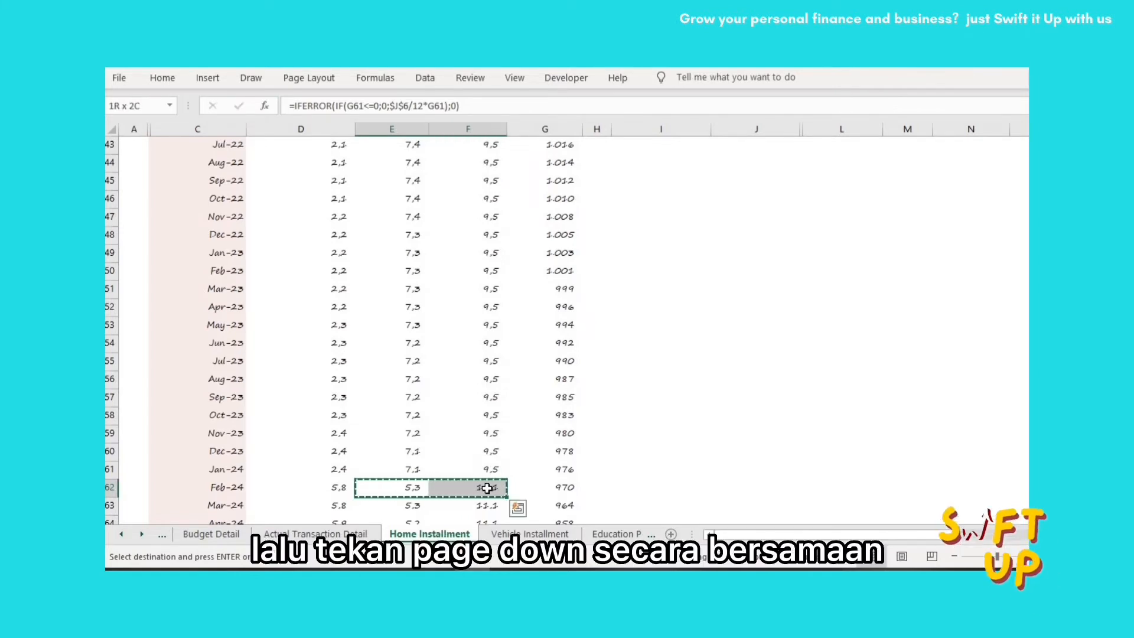
key(shift+Page_Down)
key(shift+Page_Down)
key(shift+Page_Down)
key(shift+Page_Down)
key(shift+Page_Down)
key(shift+Page_Down)
key(shift+Page_Down)
key(shift+Page_Down)
key(shift+Page_Down)
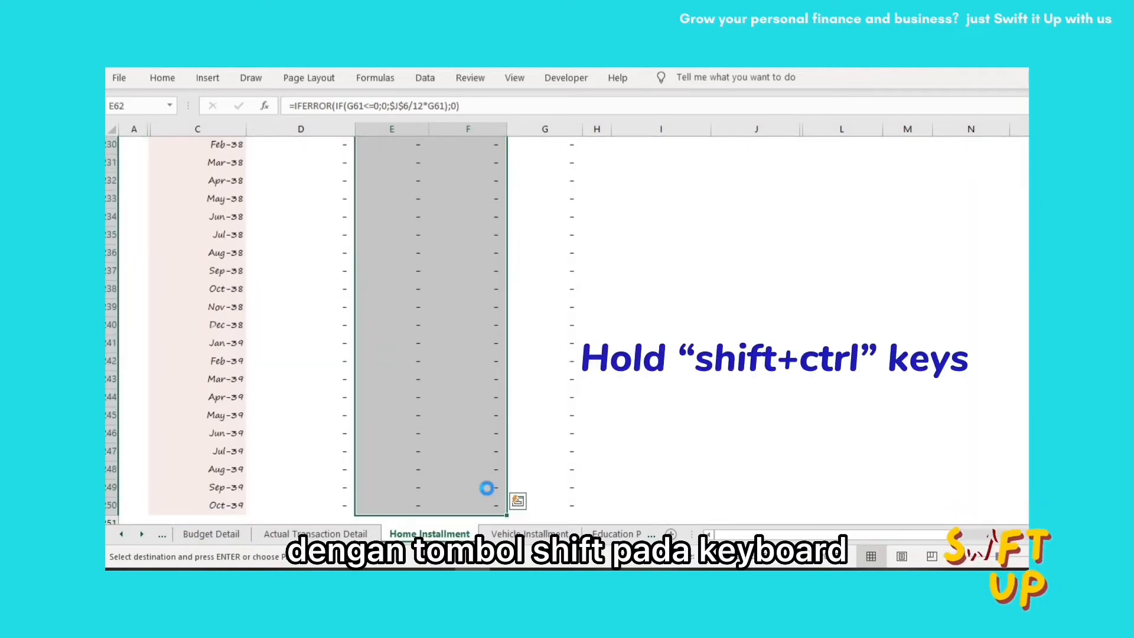
key(ctrl+v)
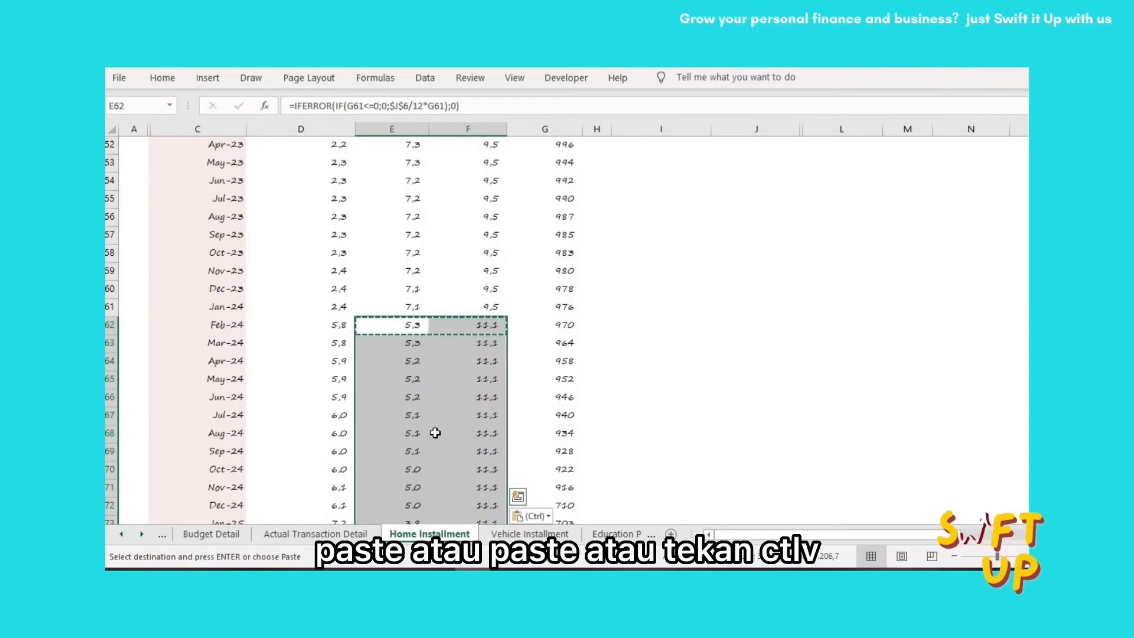
scroll(435, 432, up, 17)
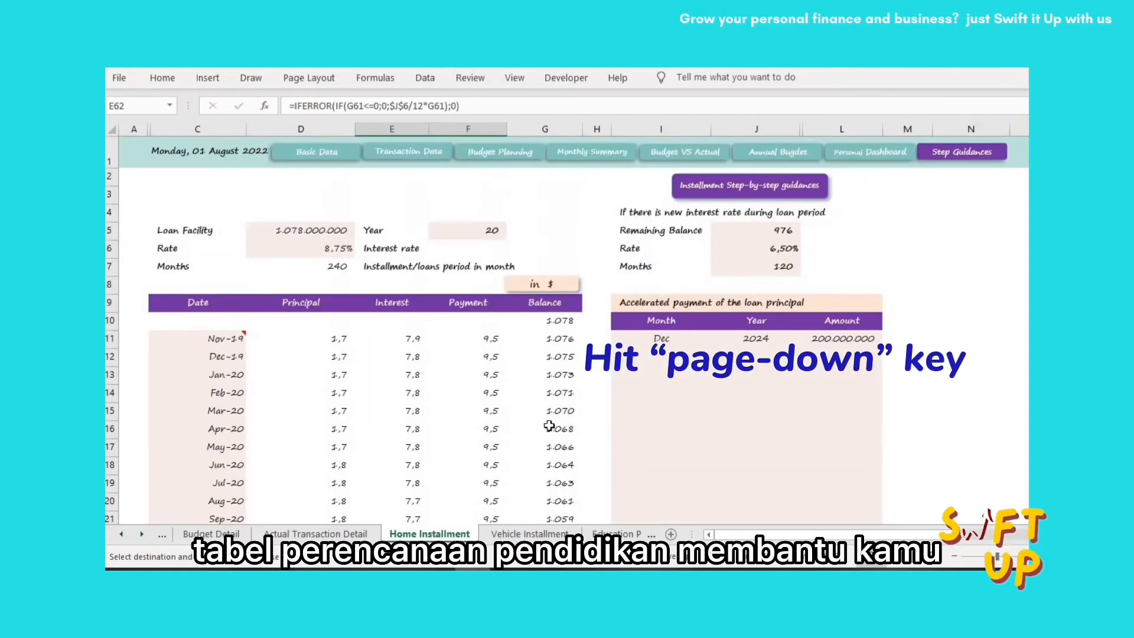
key(ctrl+v)
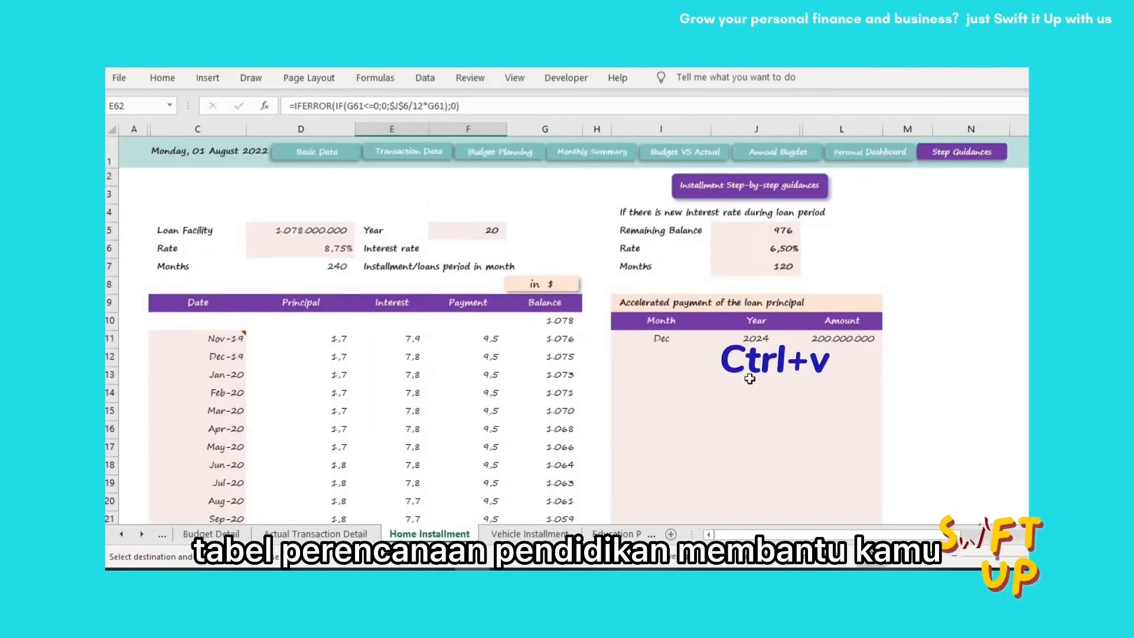
- Examine the Education Plan sheet's yearly fees, total annual cost, target saving per month and monthly school fee
click(507, 158)
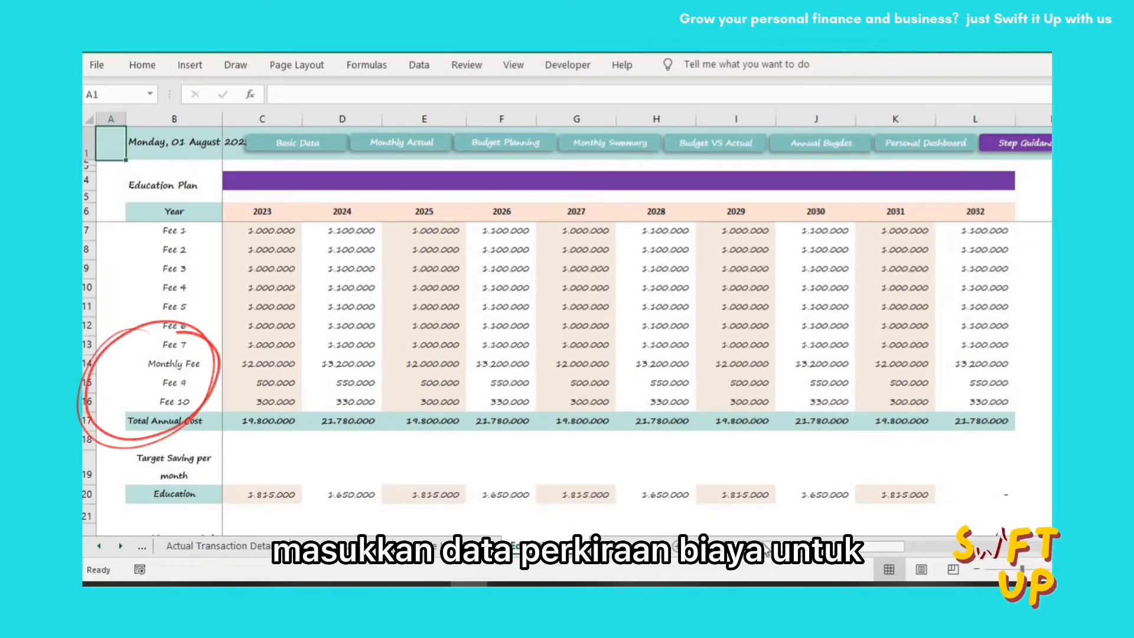
drag(765, 546, 765, 547)
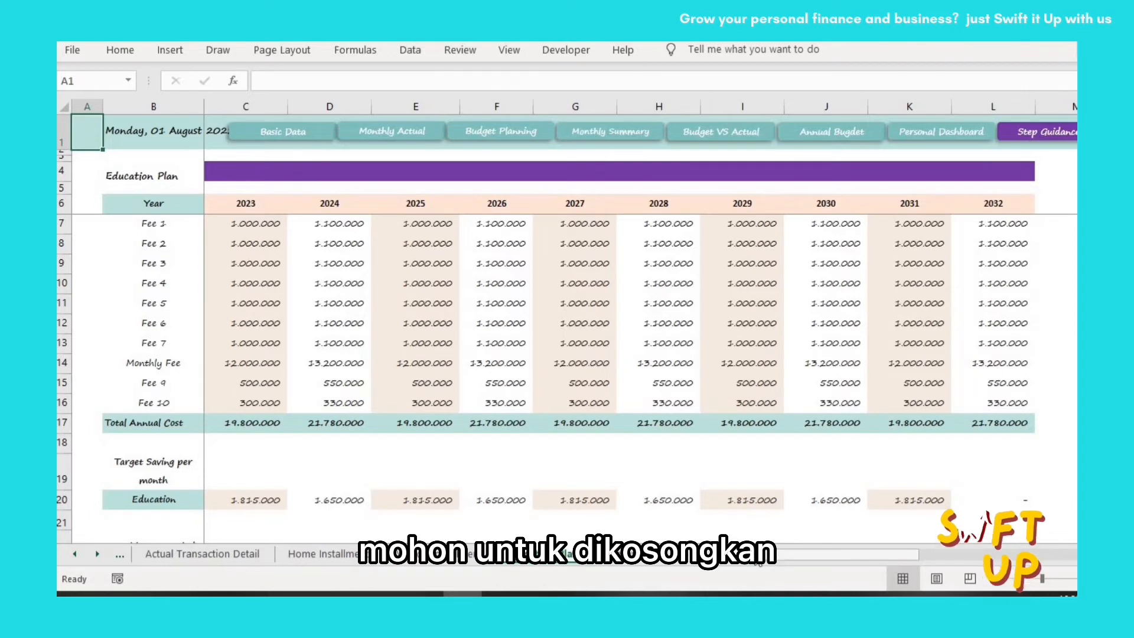
drag(777, 557, 728, 560)
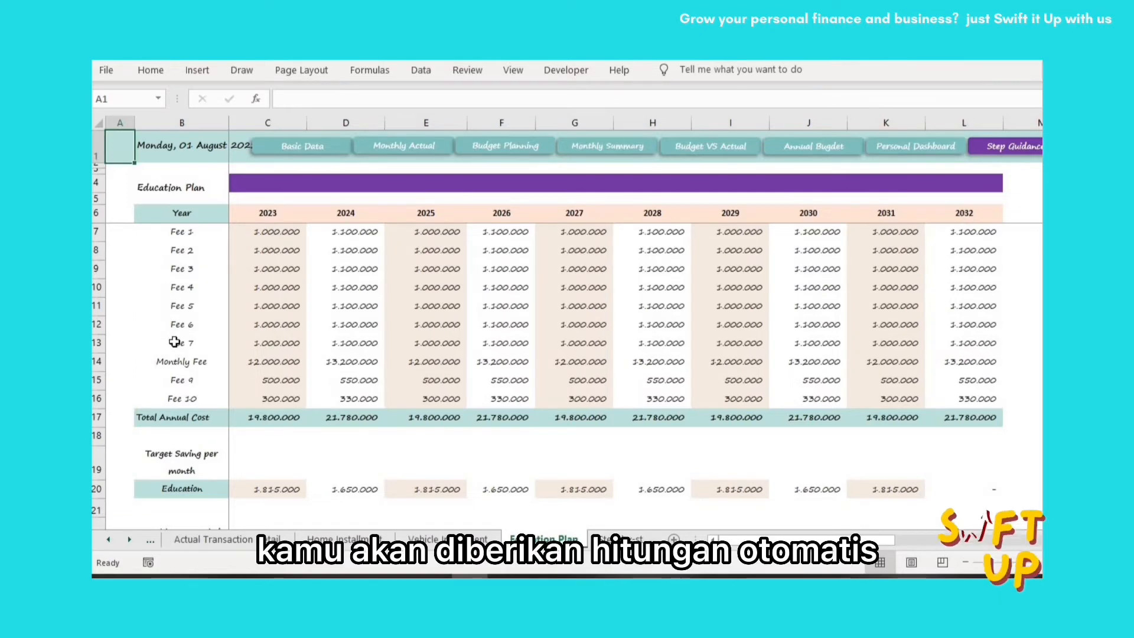
click(187, 248)
scroll(356, 429, down, 1)
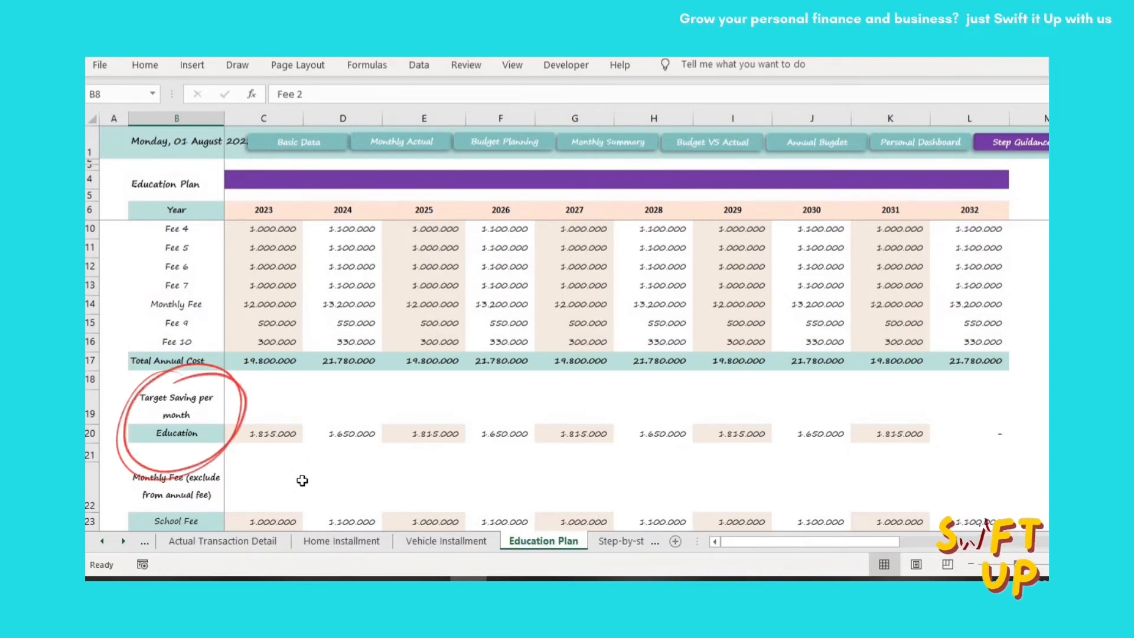
scroll(298, 472, down, 1)
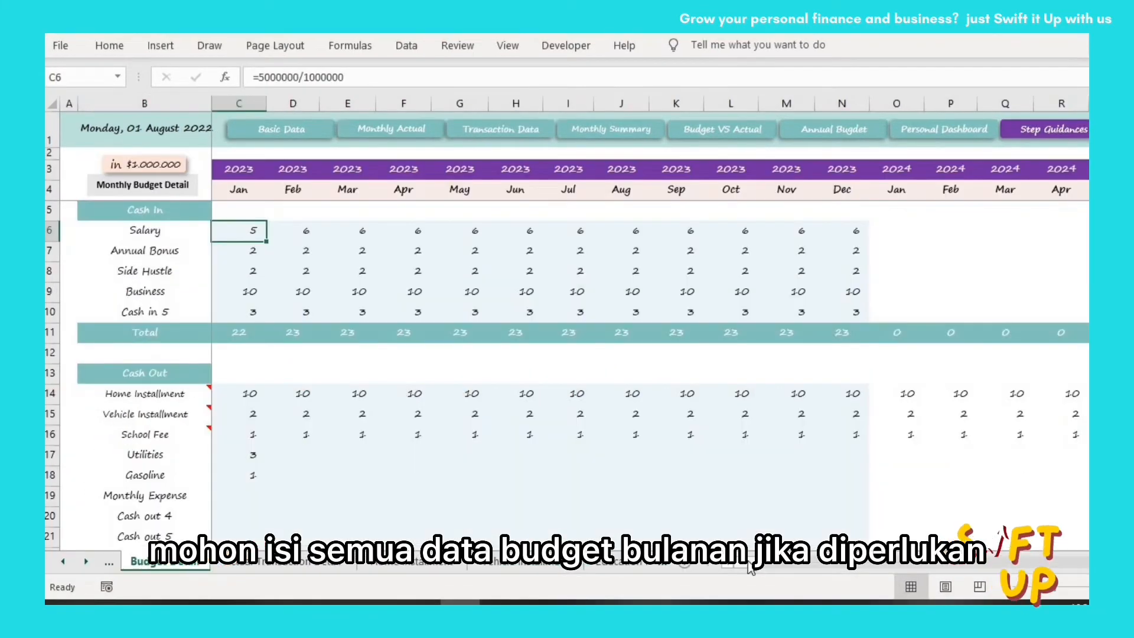
- Look through the Monthly Budget Detail from Jan 2023 to Dec 2032
scroll(590, 324, right, 15)
mouse_move(913, 562)
mouse_down()
mouse_move(926, 562)
mouse_move(898, 560)
mouse_move(918, 561)
mouse_up()
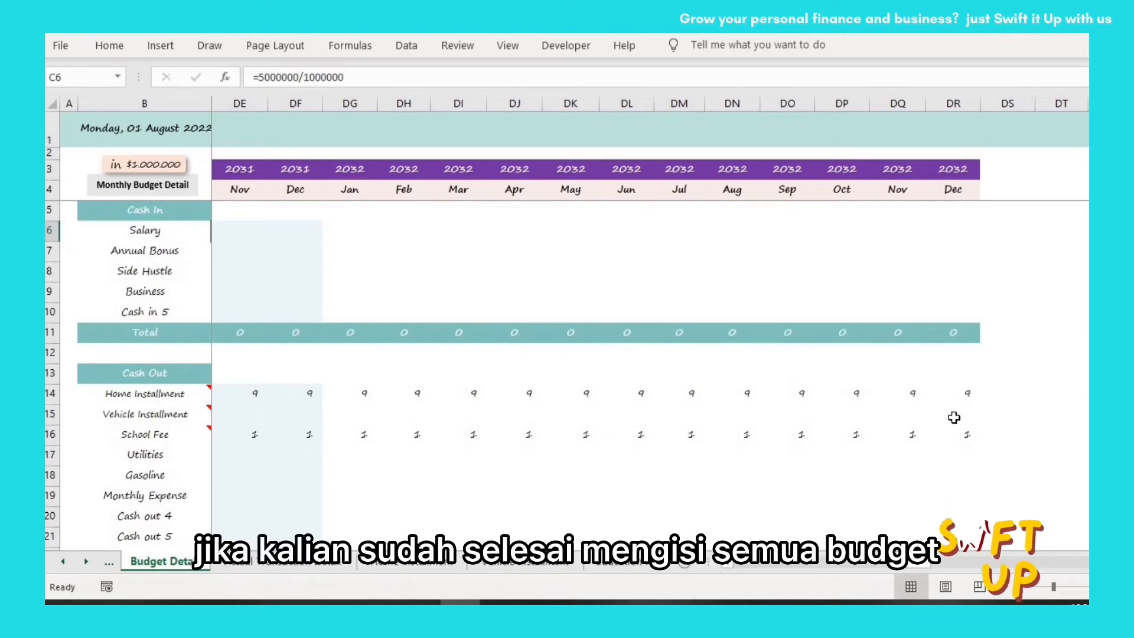
drag(916, 563, 525, 601)
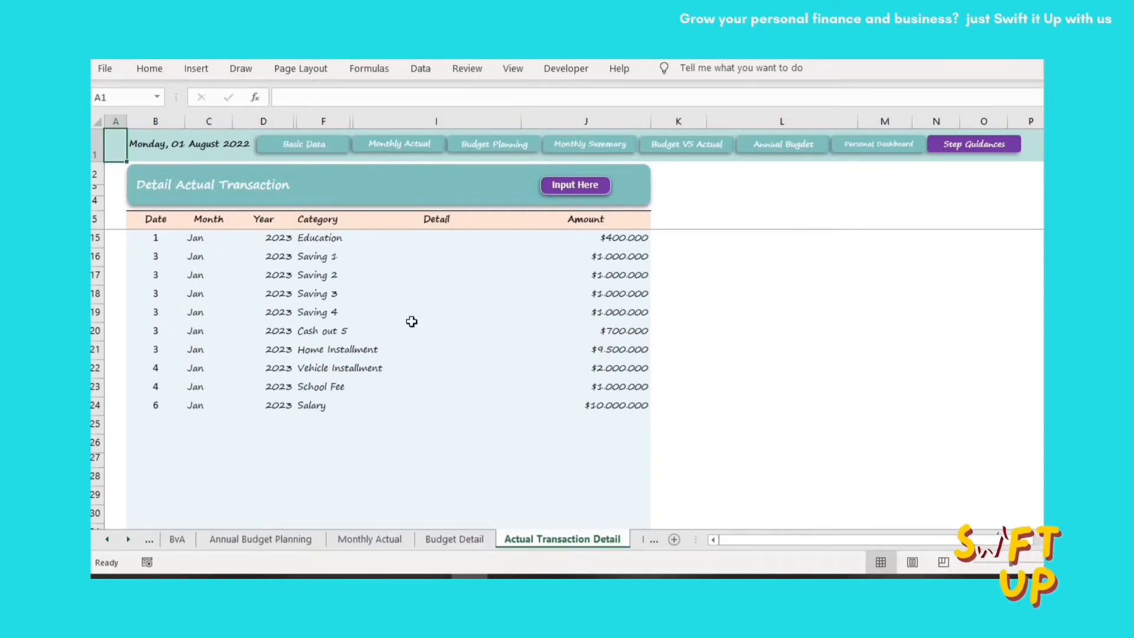
- Record a transaction for 1 Jan 2023 through the daily input form with category Salary, detail January Salary and amount 5000000
click(581, 189)
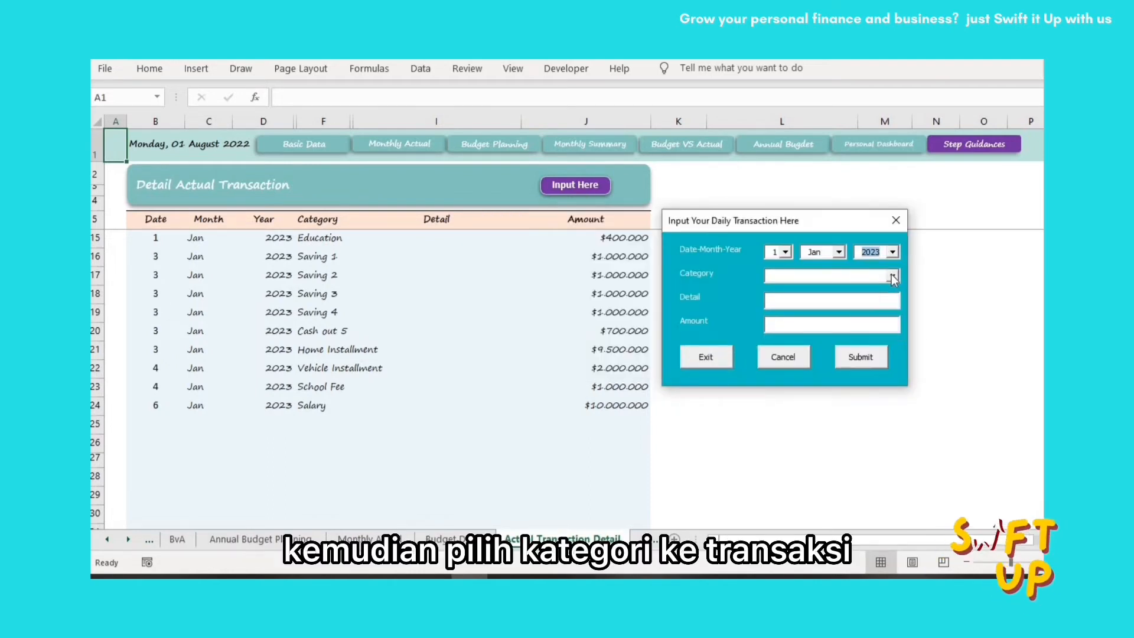
click(891, 276)
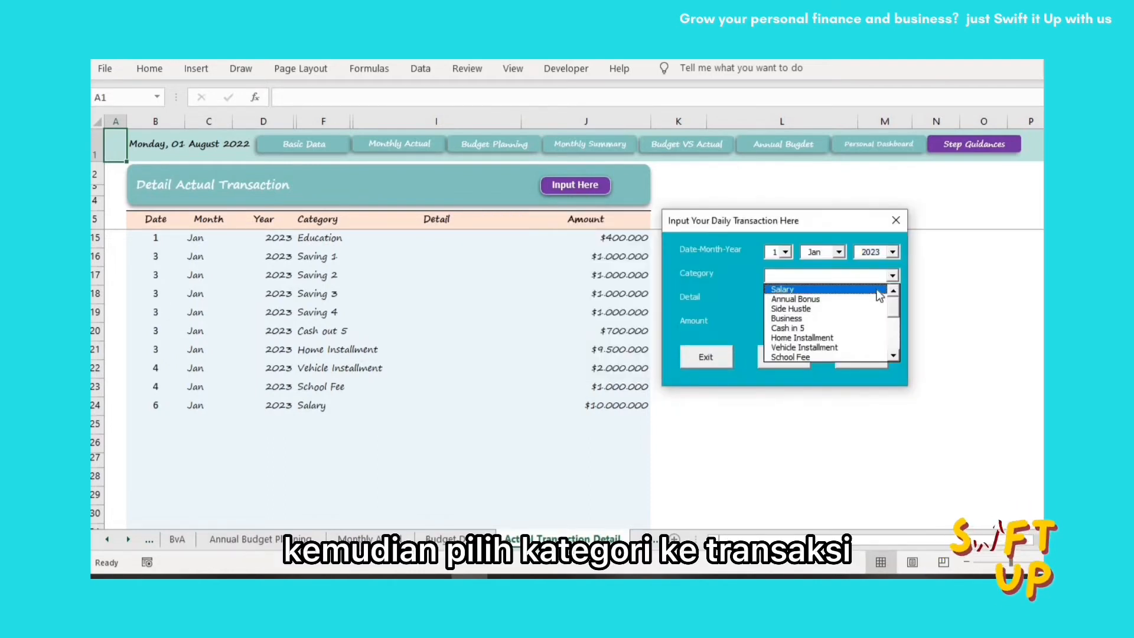
click(878, 290)
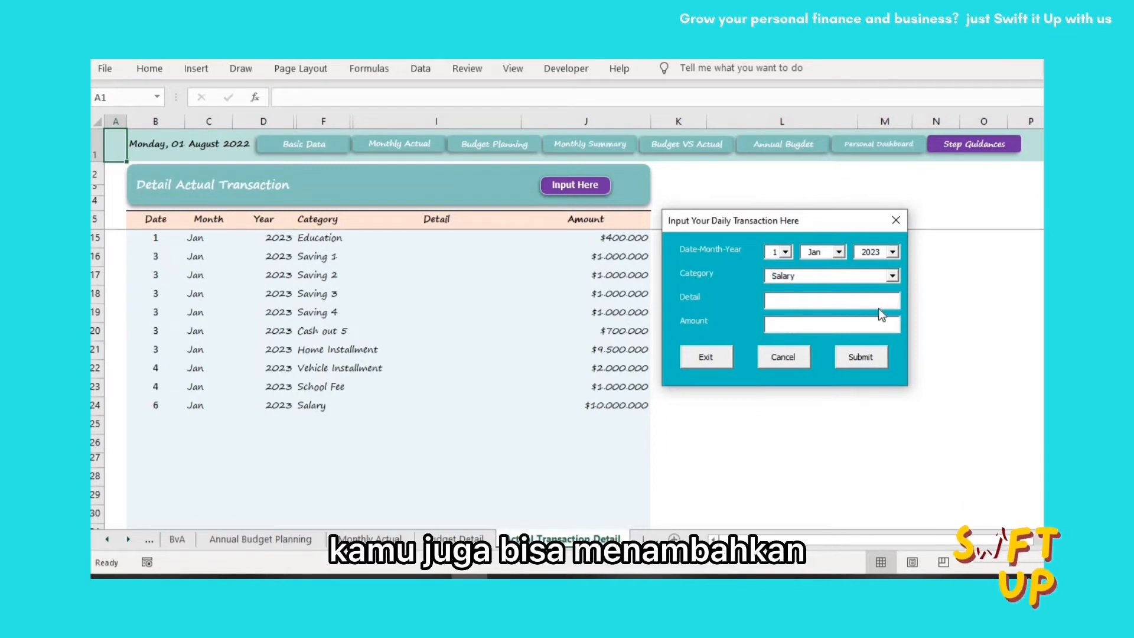
text(Ja)
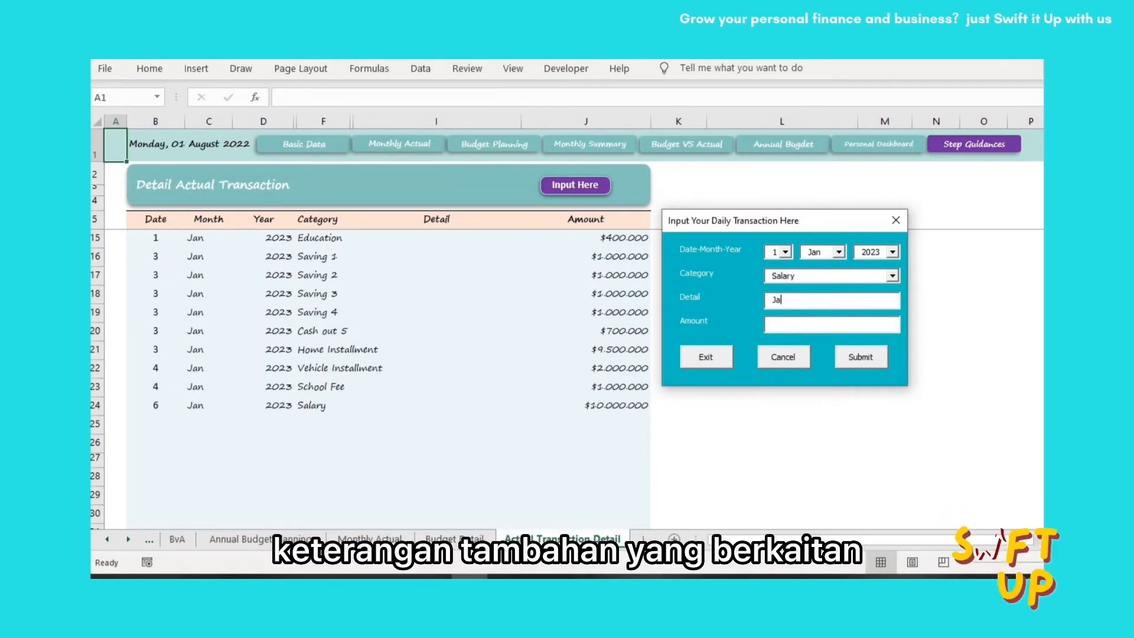
text(nu)
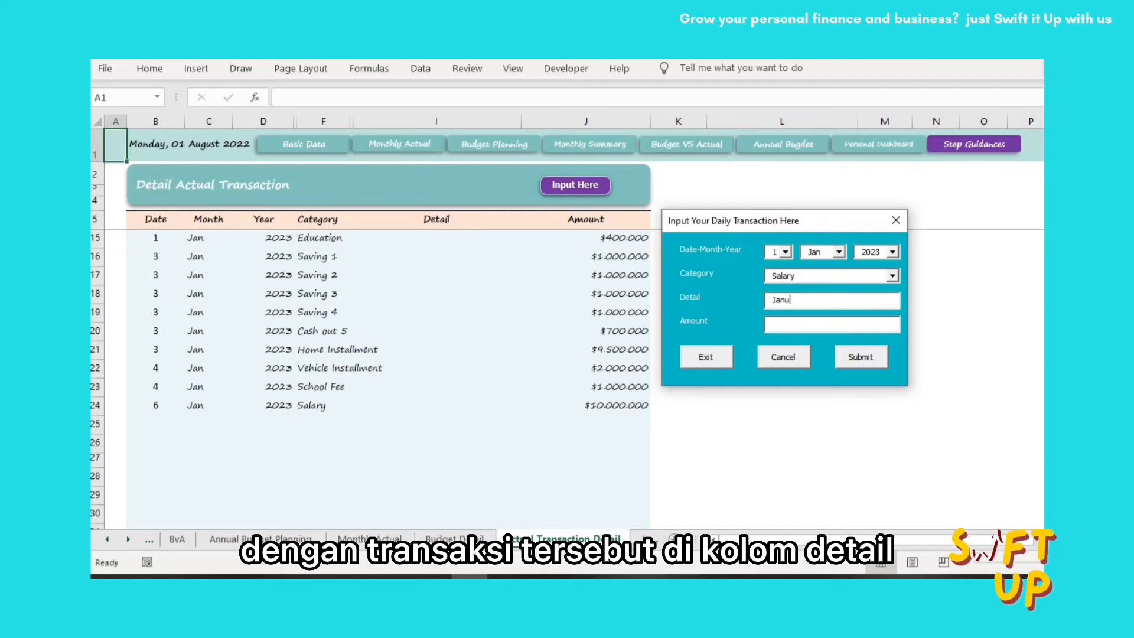
text(ary SAlar)
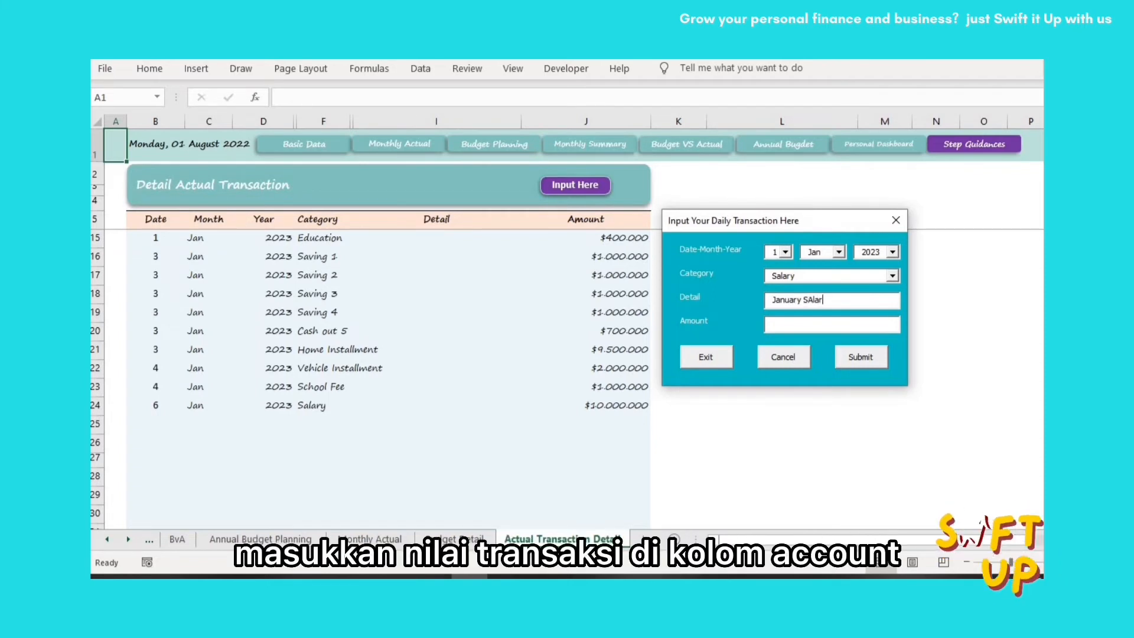
text(alary)
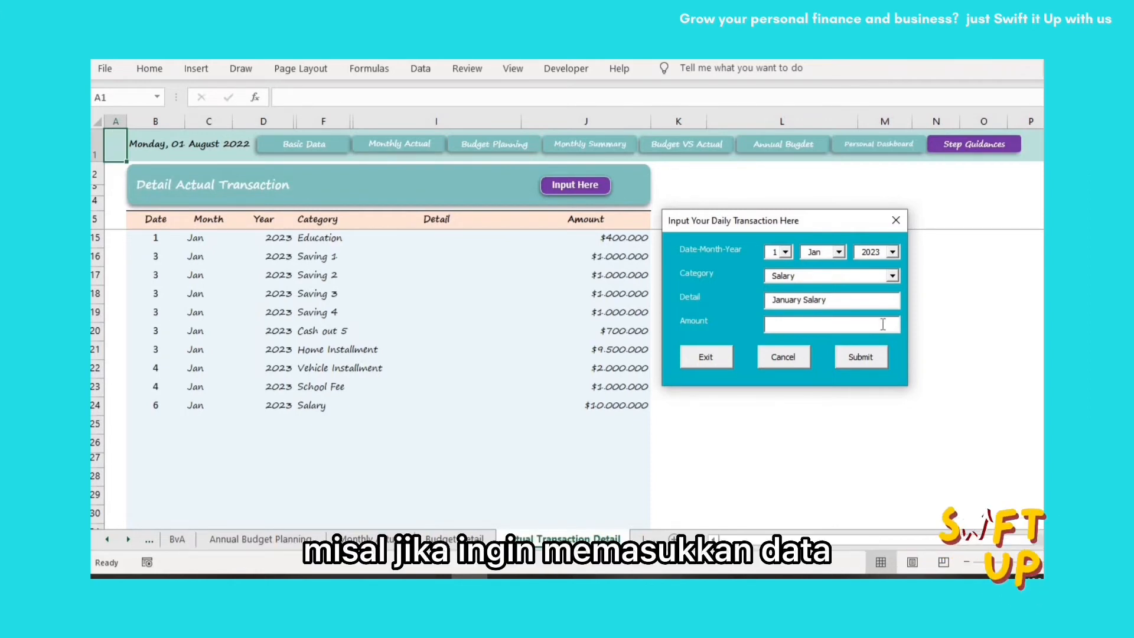
text(5000000)
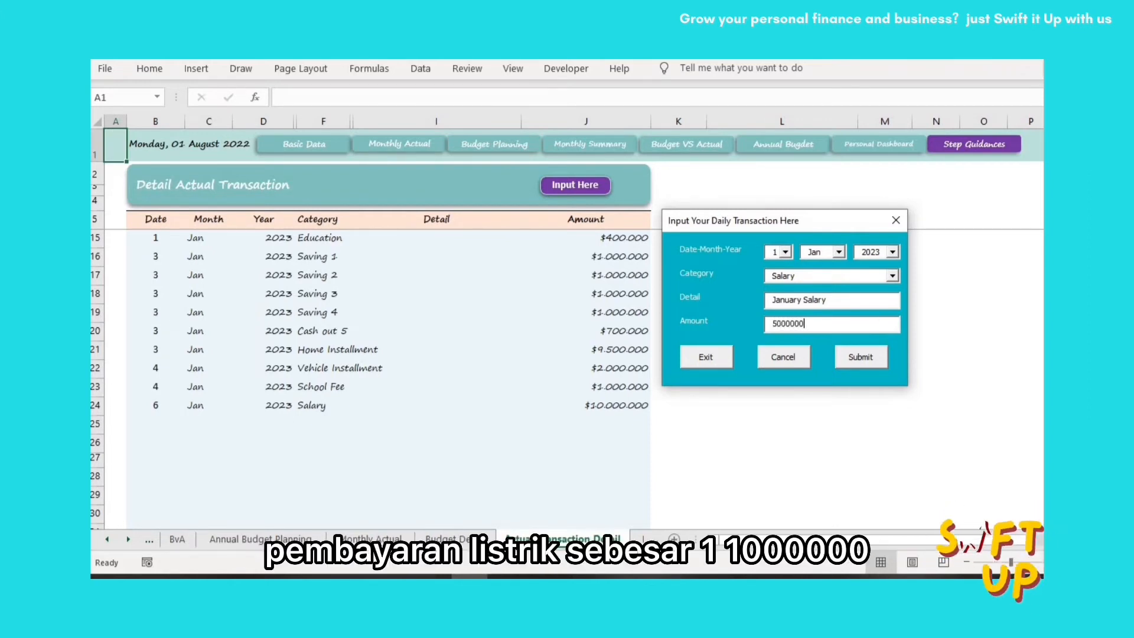
click(856, 358)
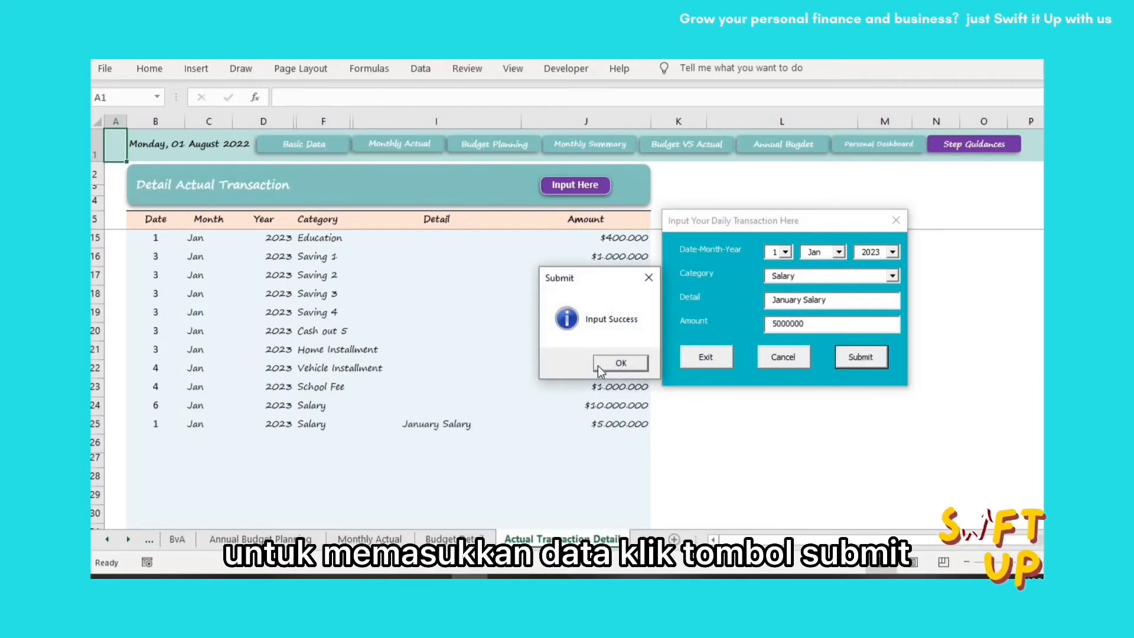
click(599, 370)
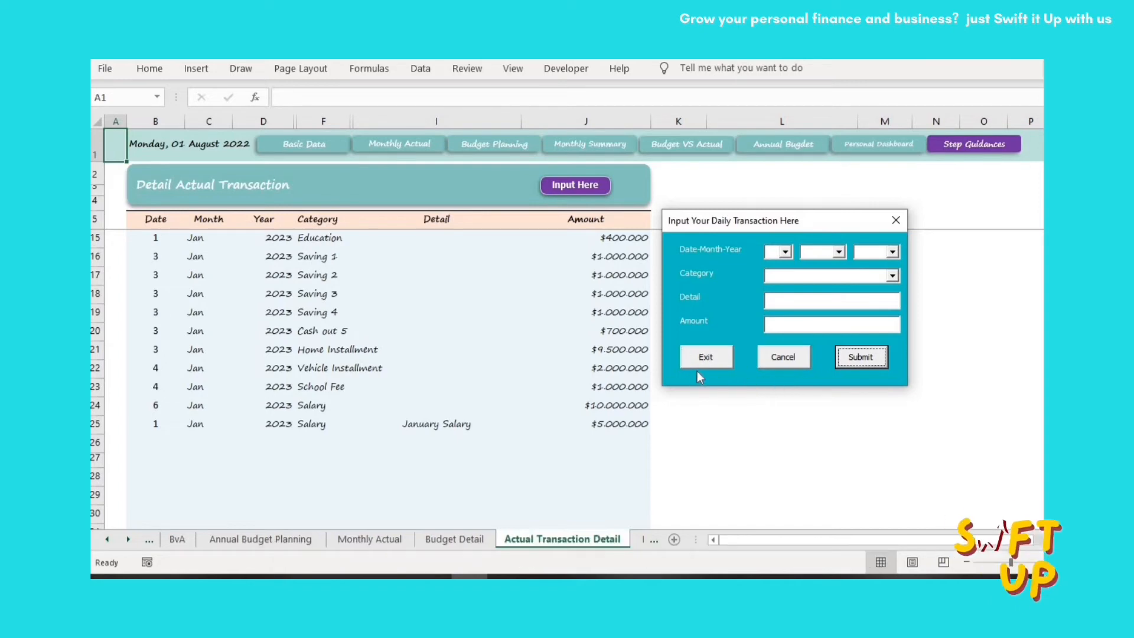
click(780, 250)
click(785, 266)
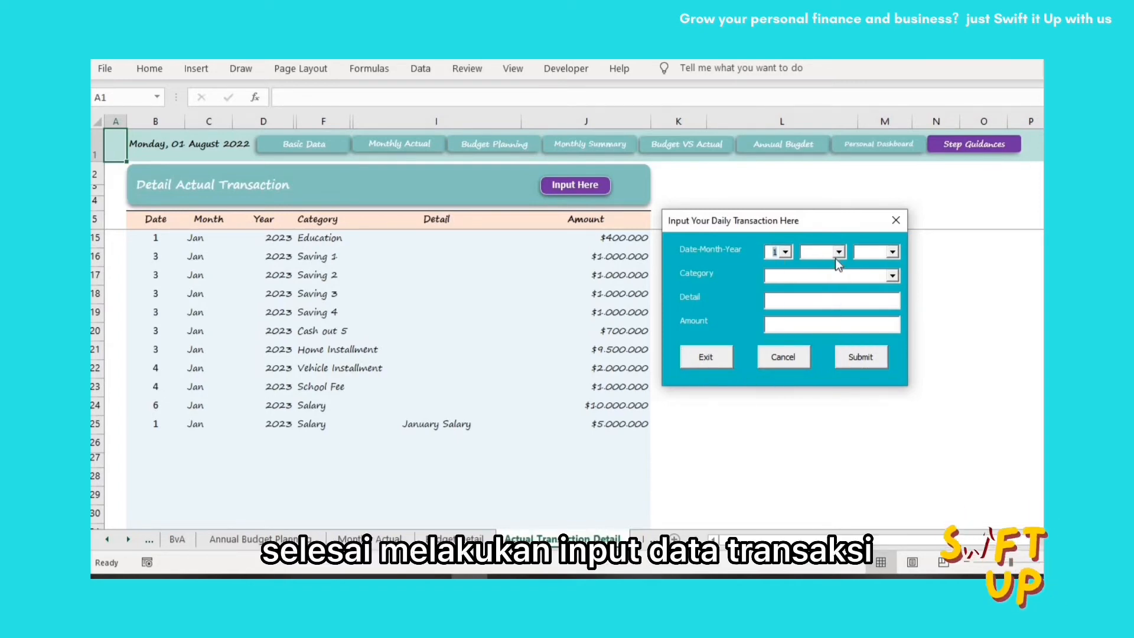
click(839, 251)
click(821, 264)
click(892, 252)
click(874, 277)
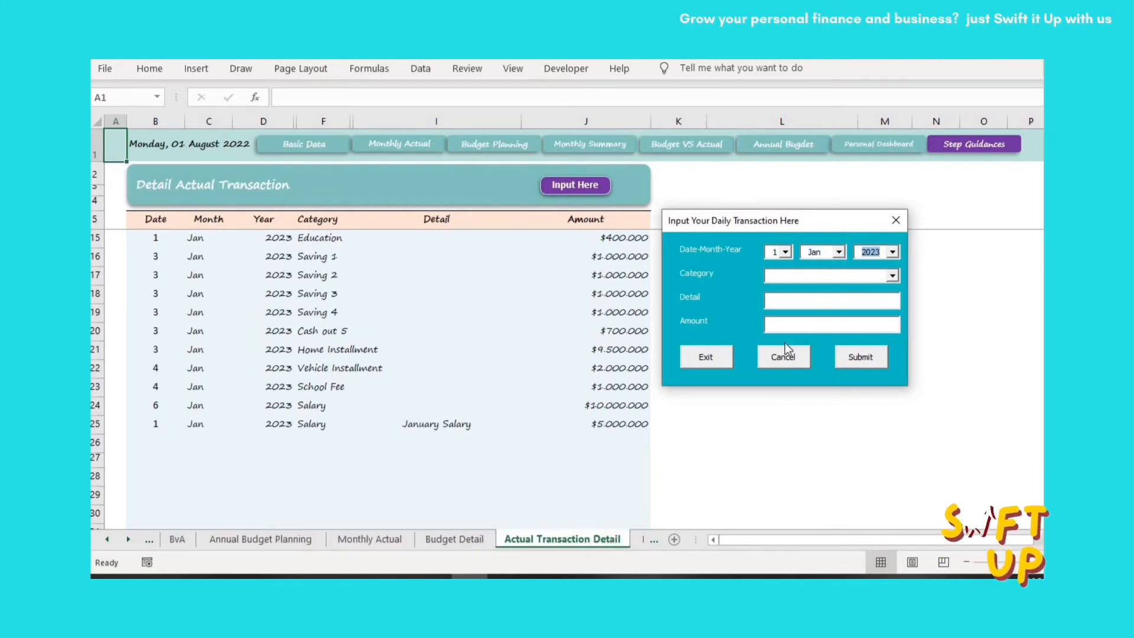
click(785, 351)
click(713, 361)
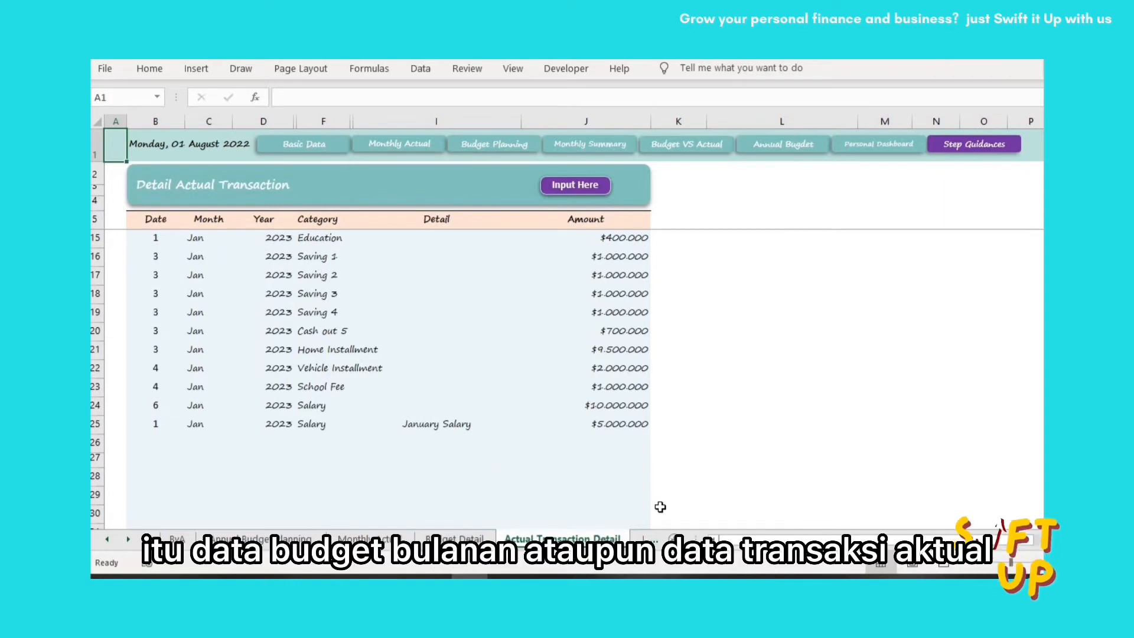
- Copy the month Jan and year 2023 from row 25 into row 26 of the transaction table
click(623, 425)
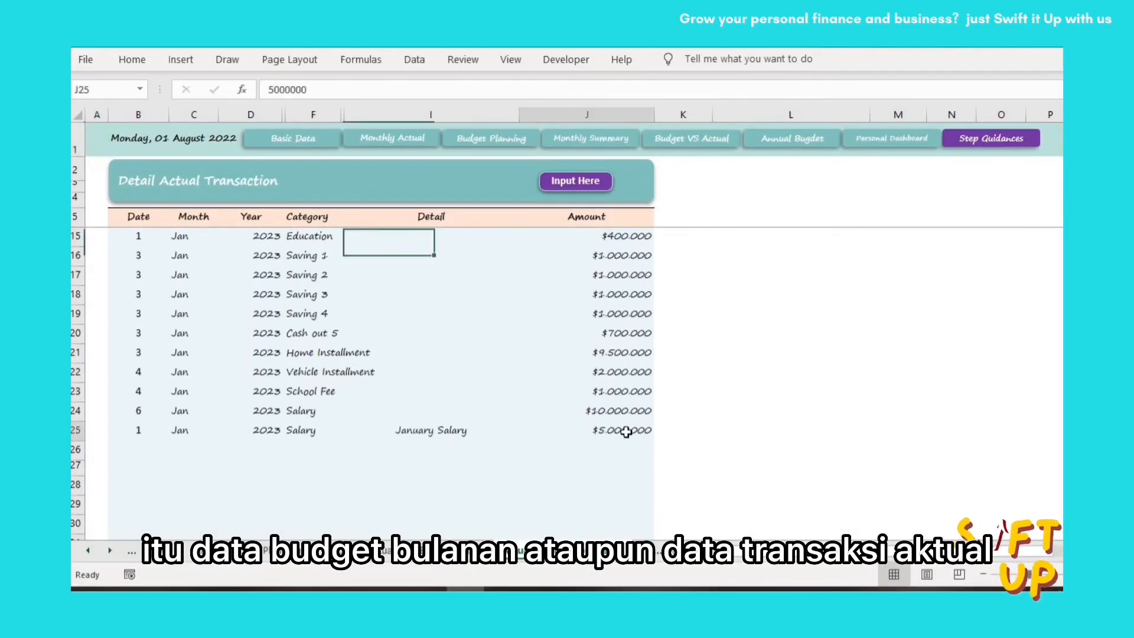
click(175, 430)
key(ctrl+c)
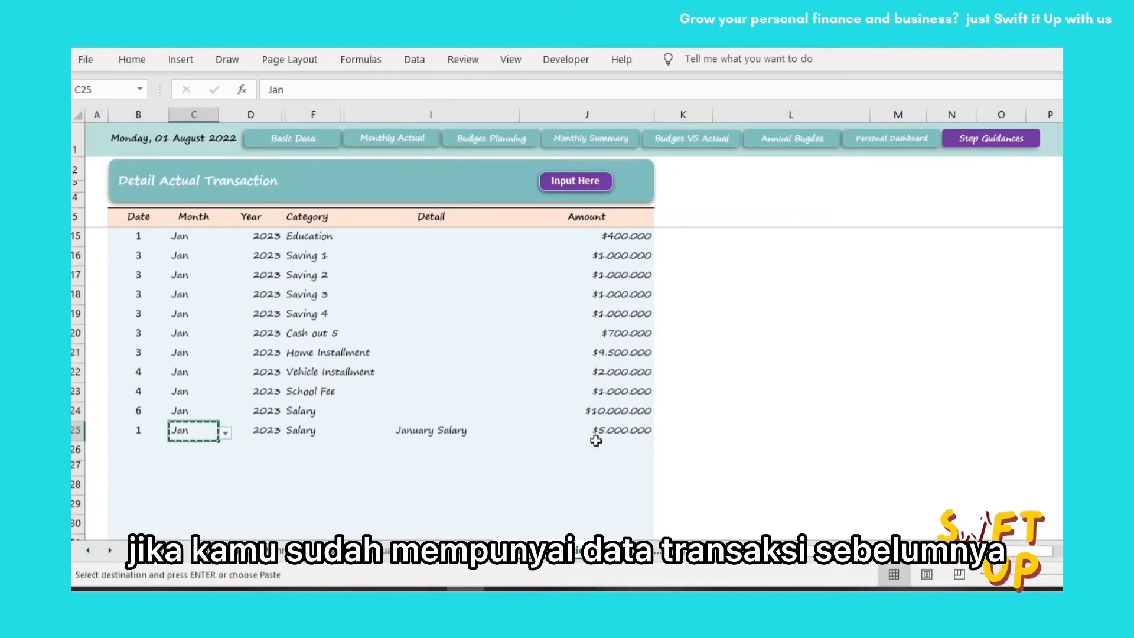
click(205, 456)
key(ctrl+v)
click(298, 434)
click(277, 437)
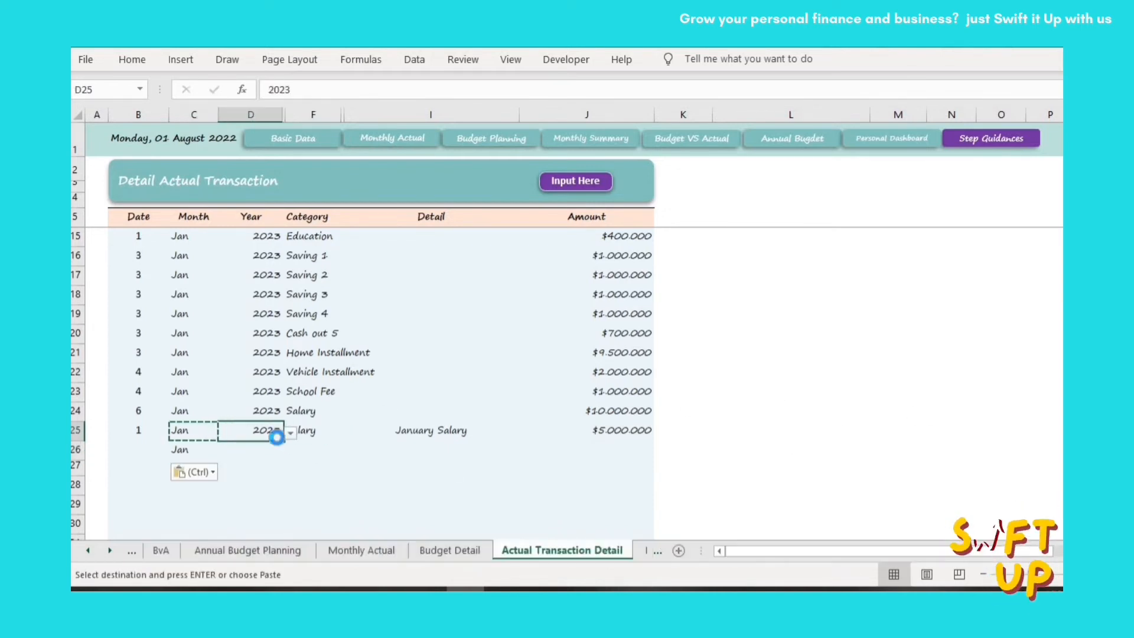
key(ctrl+c)
key(Down)
key(ctrl+v)
- Copy the Salary category and the amount from row 25 into row 26
click(313, 435)
key(ctrl+c)
key(Down)
key(ctrl+v)
click(615, 429)
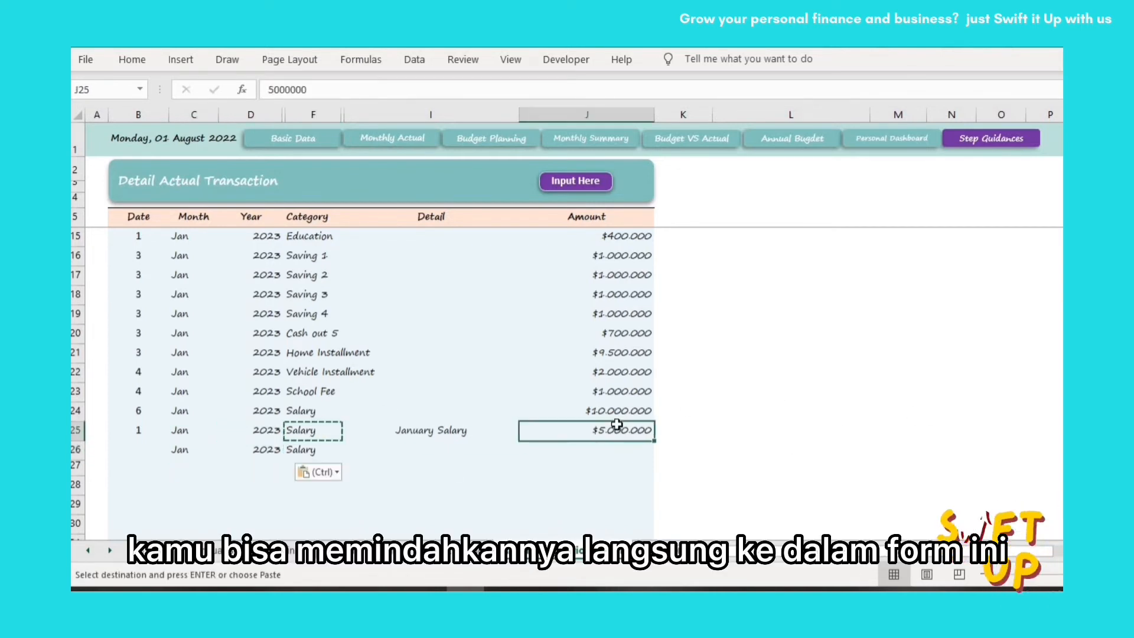
key(ctrl+c)
click(599, 447)
key(ctrl+v)
- Copy the date 6 from row 24 into the empty Date cell B26
click(149, 449)
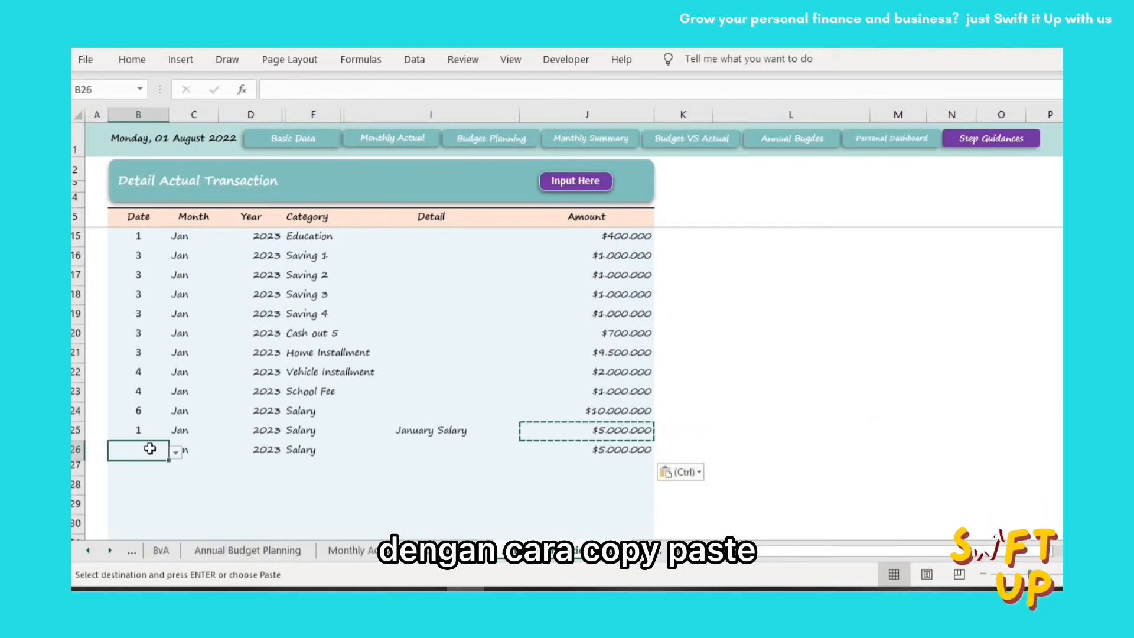
click(141, 412)
key(ctrl+c)
click(147, 450)
key(ctrl+v)
click(741, 393)
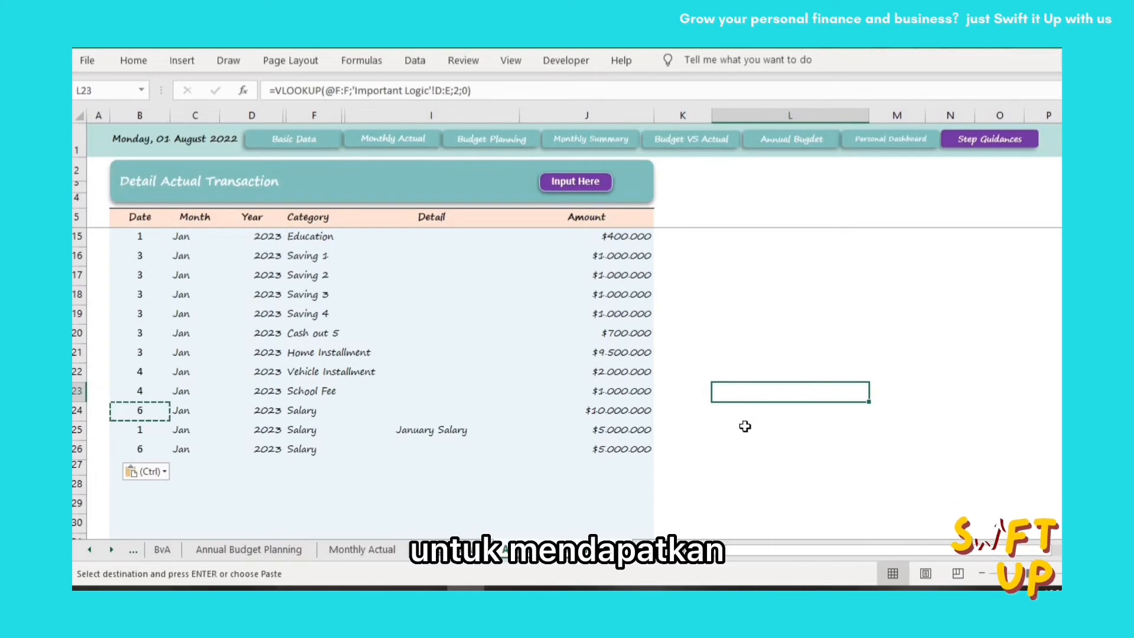
click(744, 426)
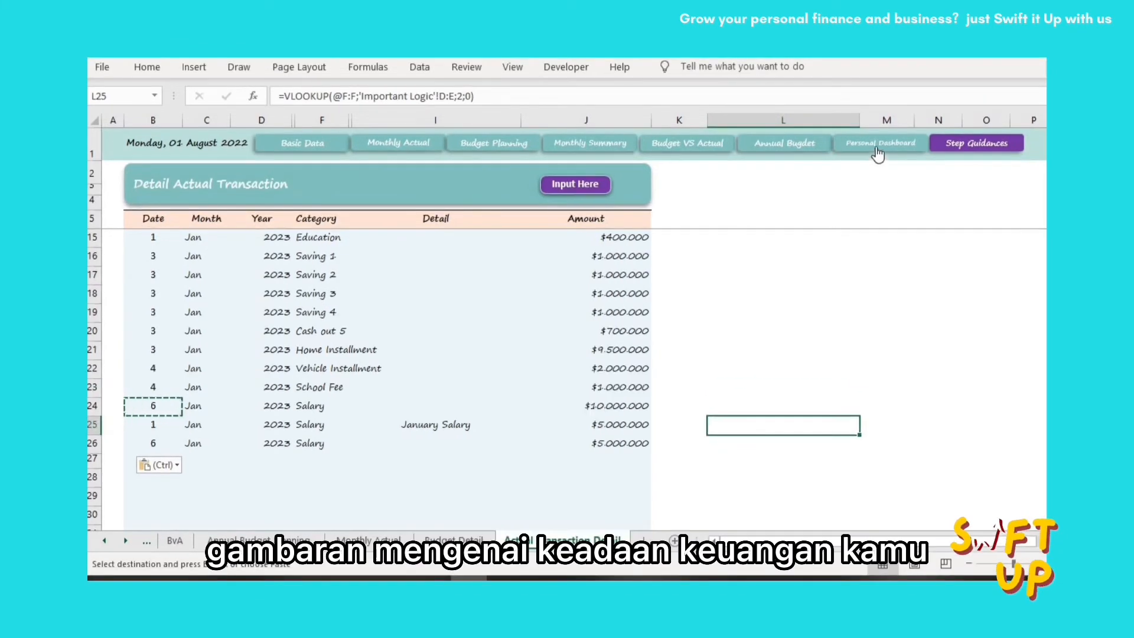
- Go to the Personal Dashboard and set its financial year to 2024
click(877, 152)
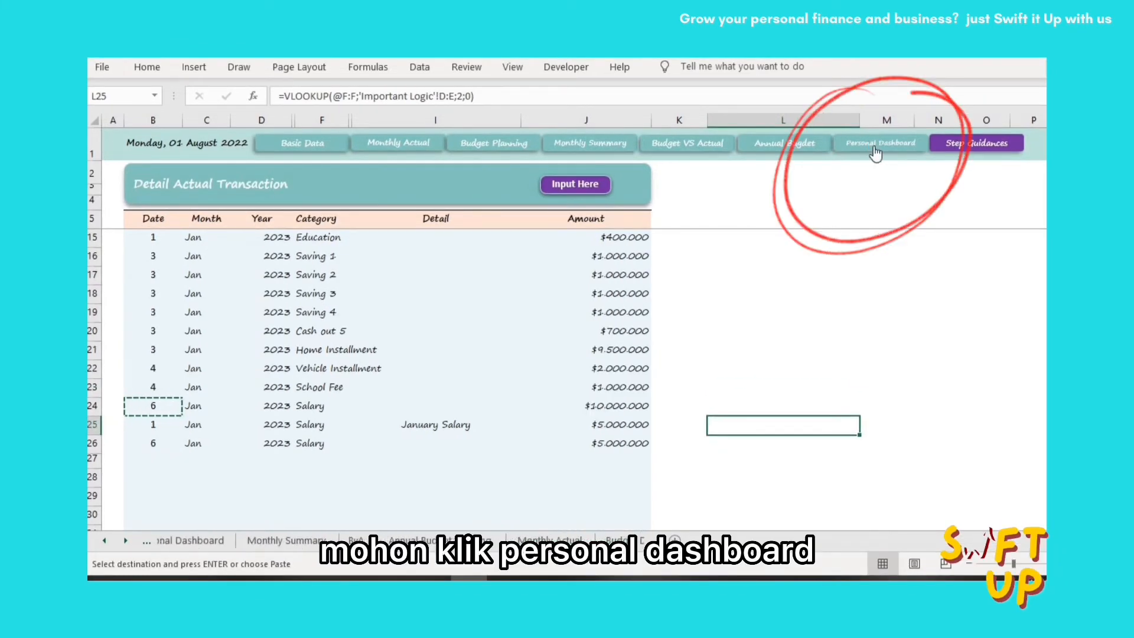
click(876, 152)
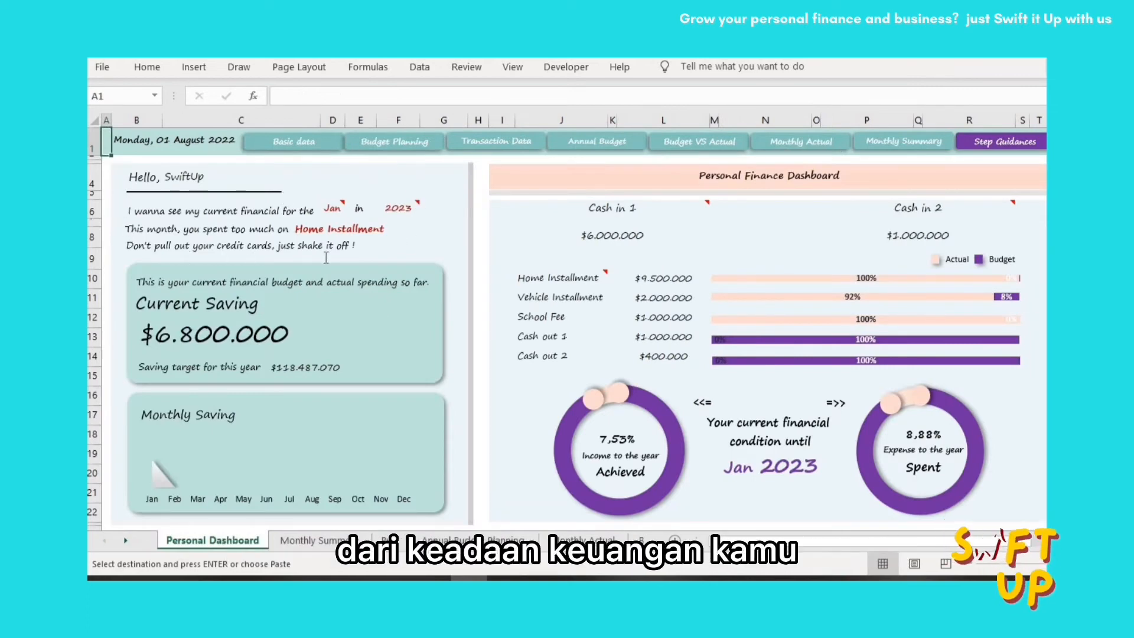
click(407, 207)
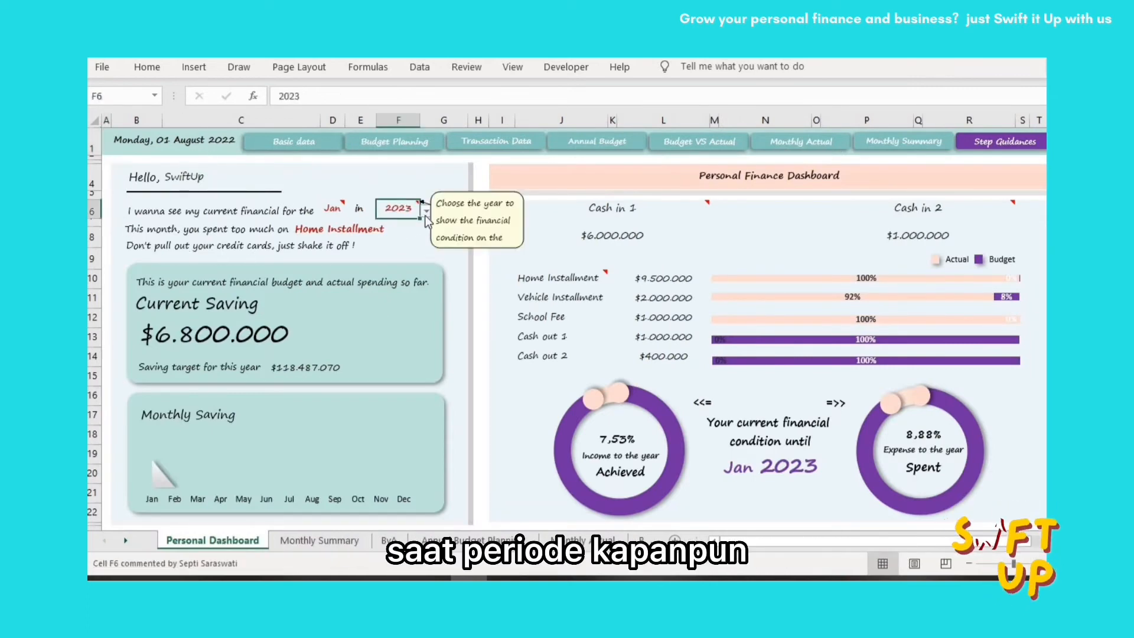
click(426, 211)
click(392, 233)
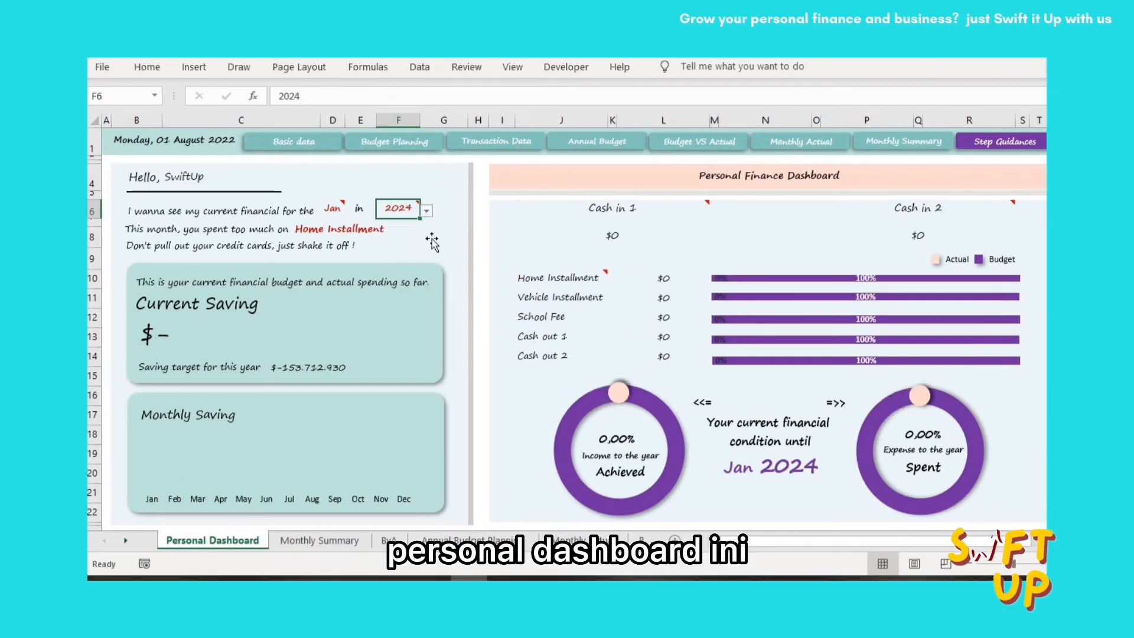
- Set the dashboard period to Jan 2023
click(427, 211)
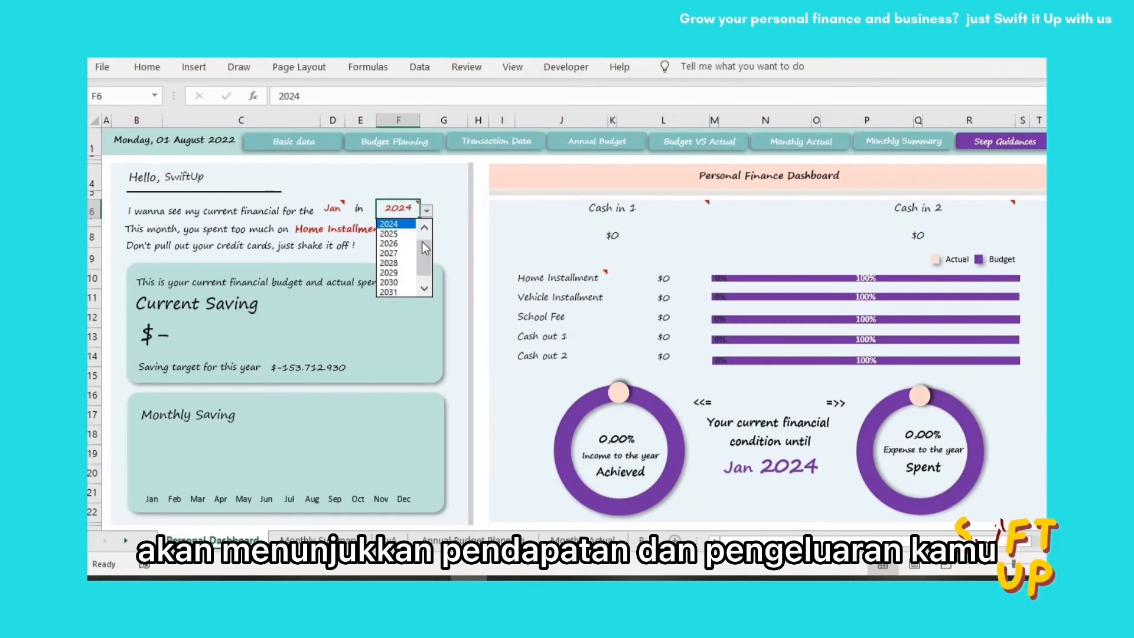
drag(423, 243, 420, 235)
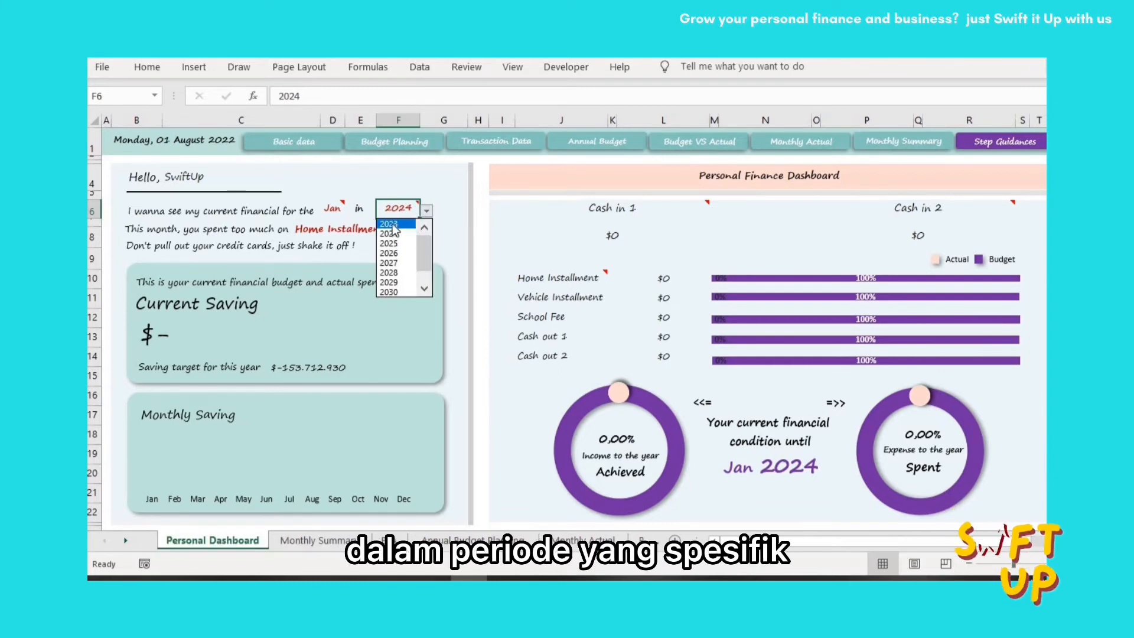
click(392, 225)
click(337, 210)
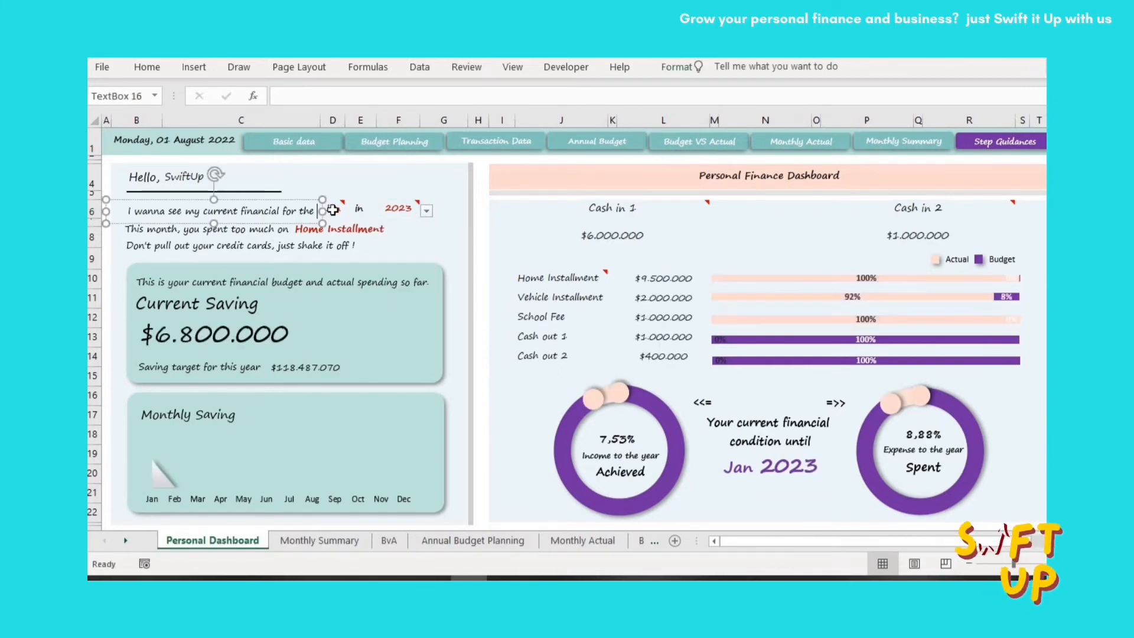
click(337, 209)
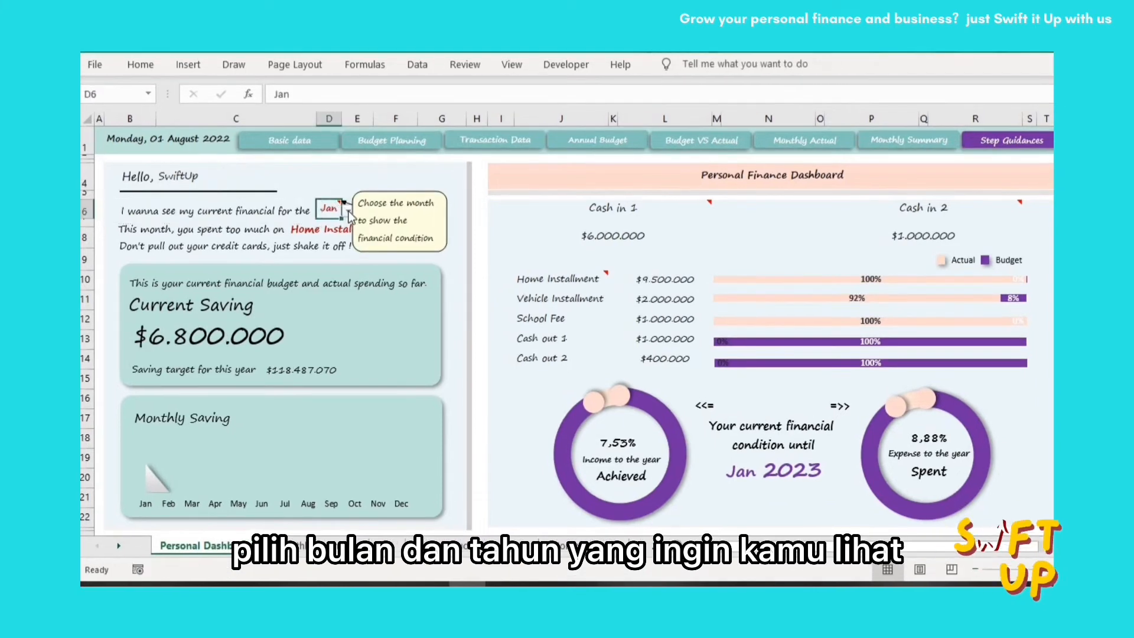
click(351, 211)
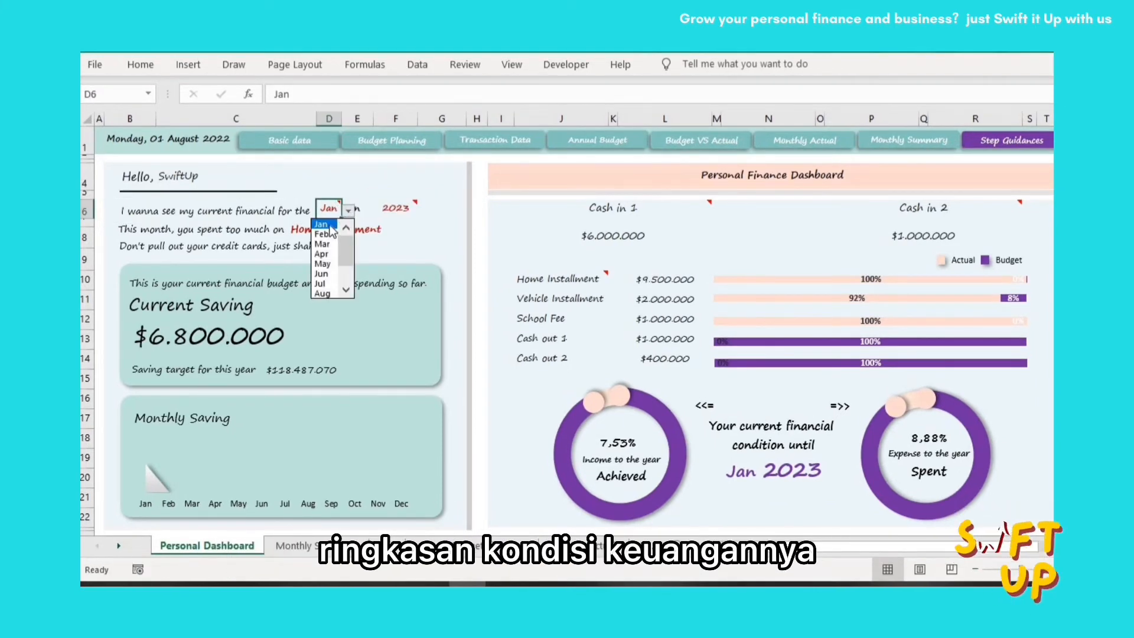
click(329, 226)
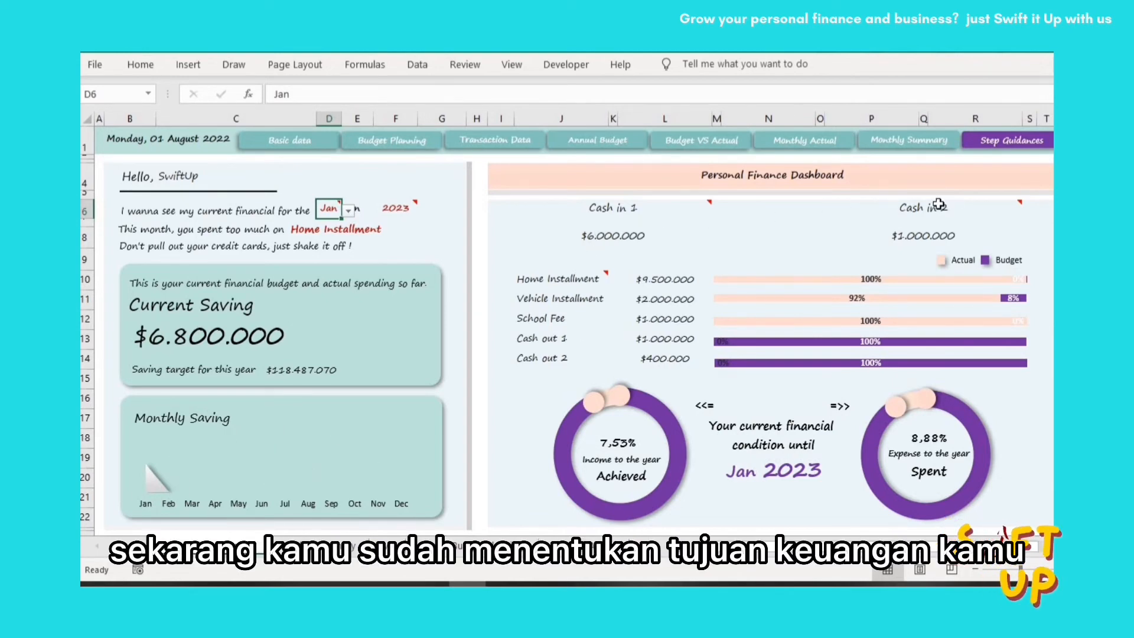
- Show Annual Bonus in place of Cash in 1 and Salary in place of Cash in 2 on the dashboard
click(706, 213)
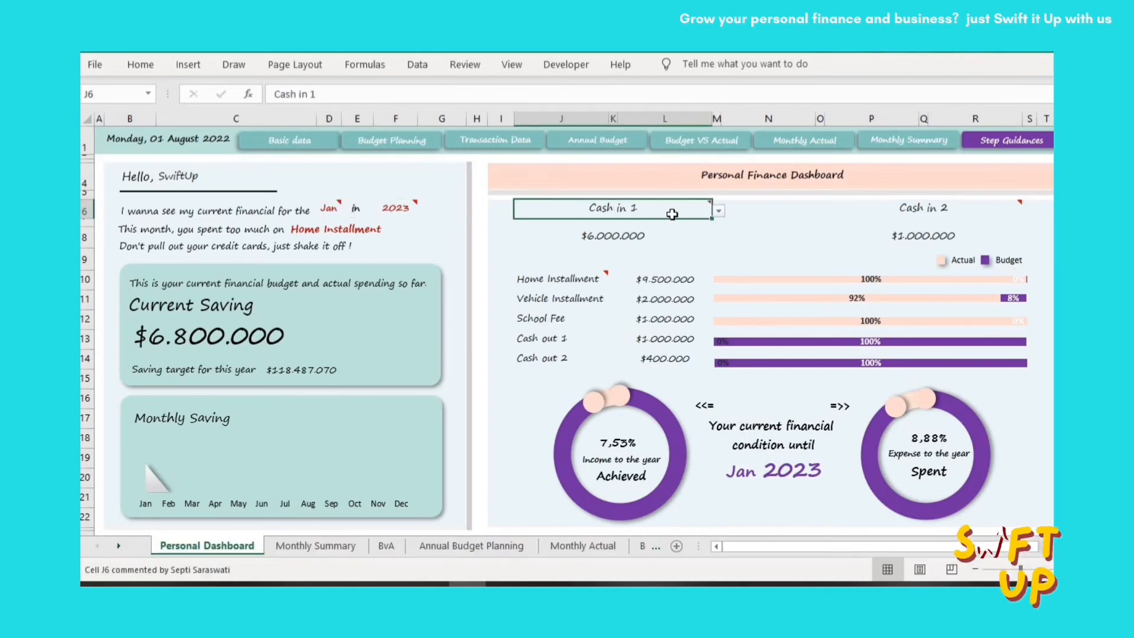
click(718, 211)
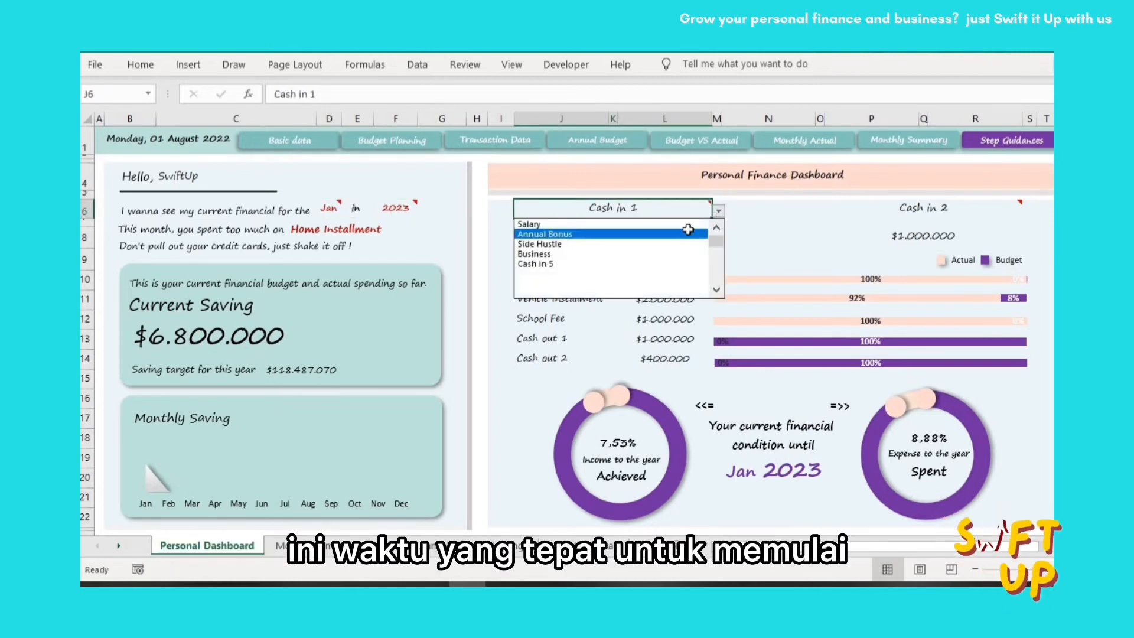
click(687, 233)
click(899, 210)
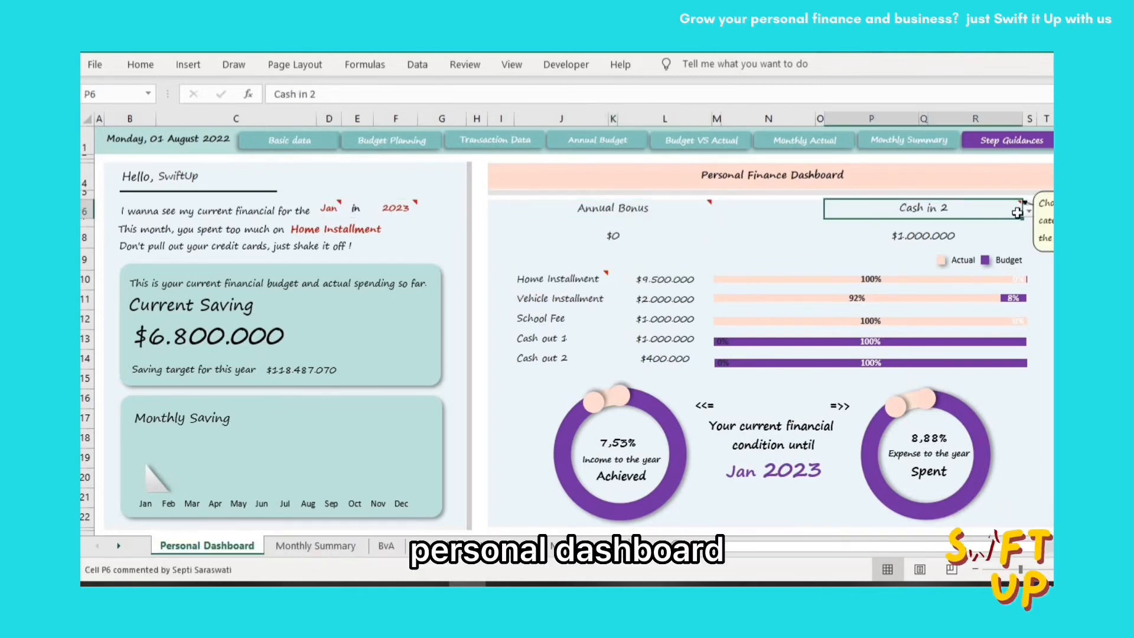
click(1028, 213)
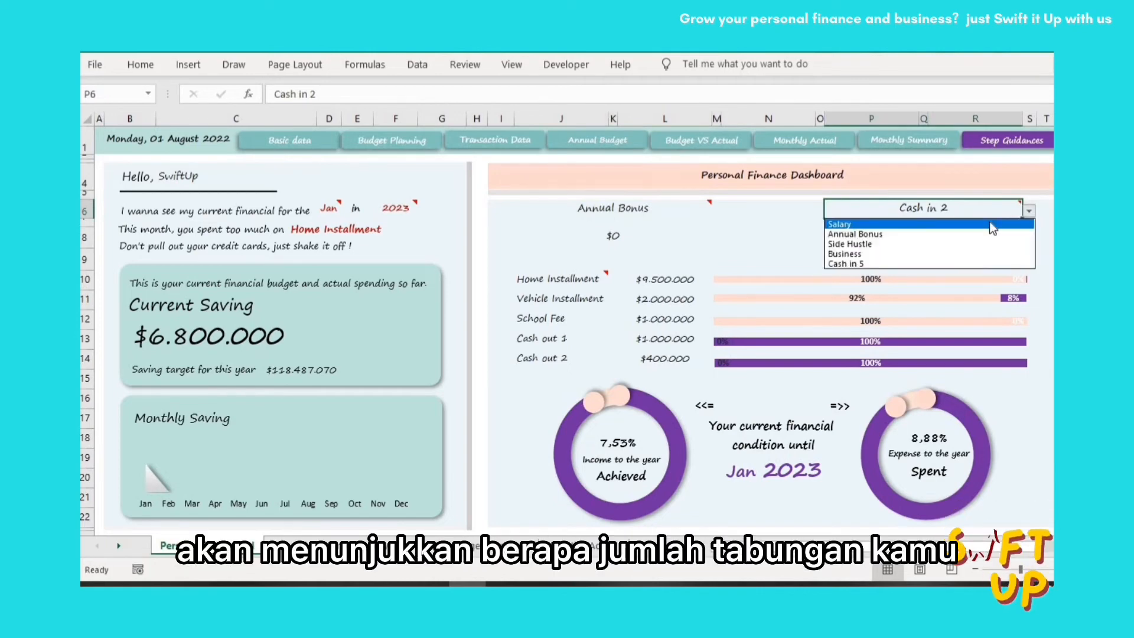
click(992, 225)
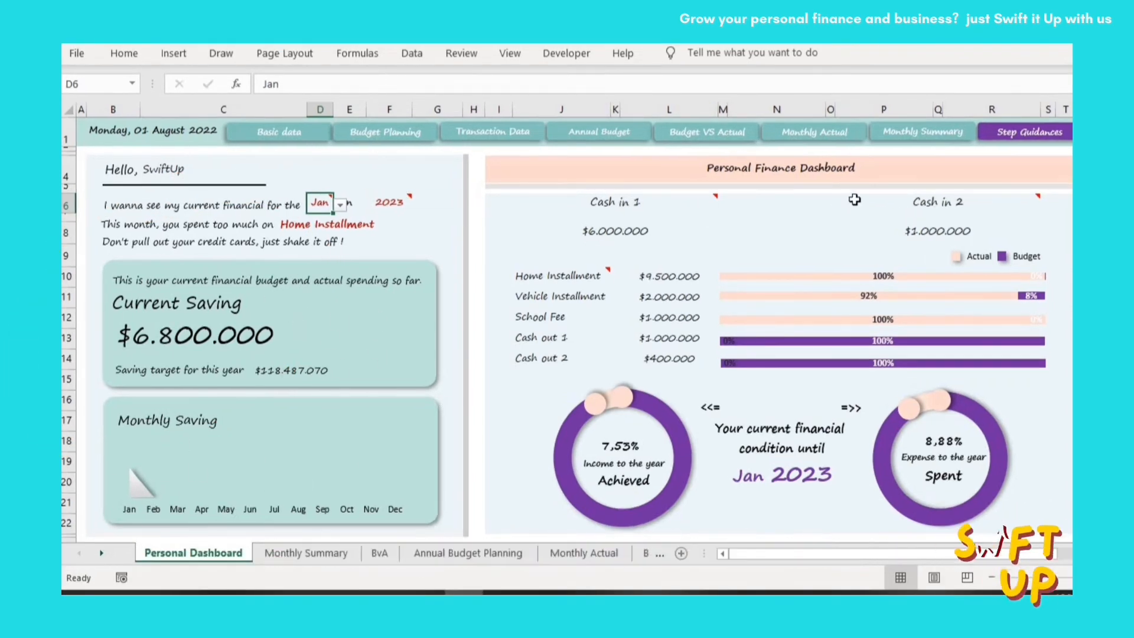
- Set the dashboard's first income category to Annual Bonus and its second income category to Salary
click(622, 202)
click(725, 205)
click(620, 241)
click(932, 202)
click(1047, 205)
click(1021, 217)
- Change the dashboard's first income category from Annual Bonus to Salary
click(701, 204)
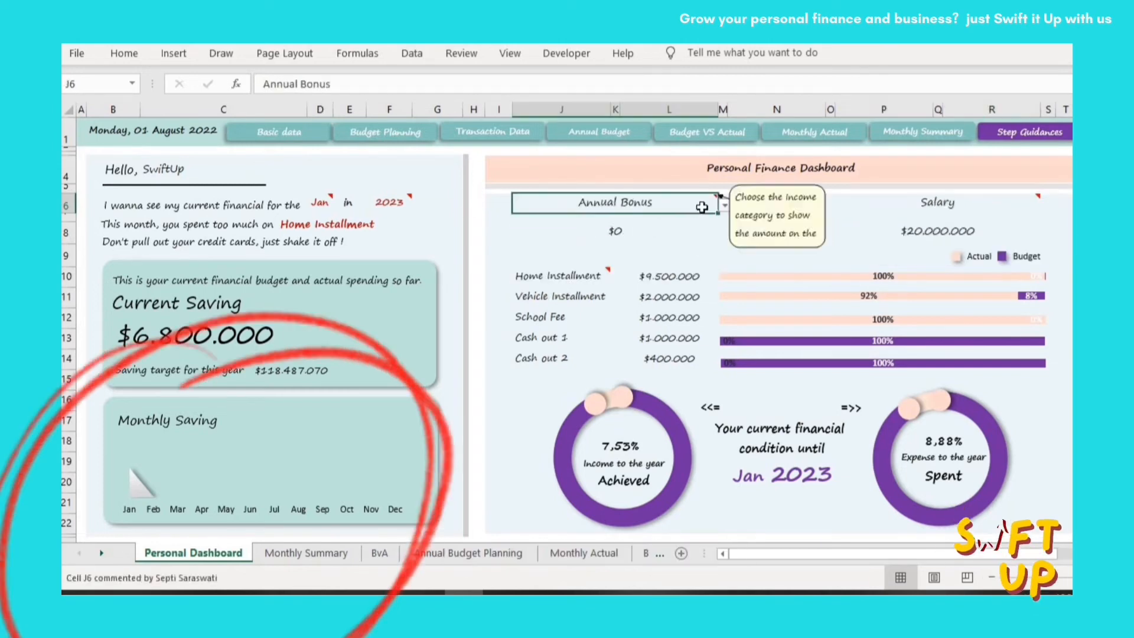
click(725, 206)
scroll(713, 243, up, 1)
click(658, 219)
- Replace Cash out 1 with Cash out 4 in the dashboard's expense category list
click(599, 277)
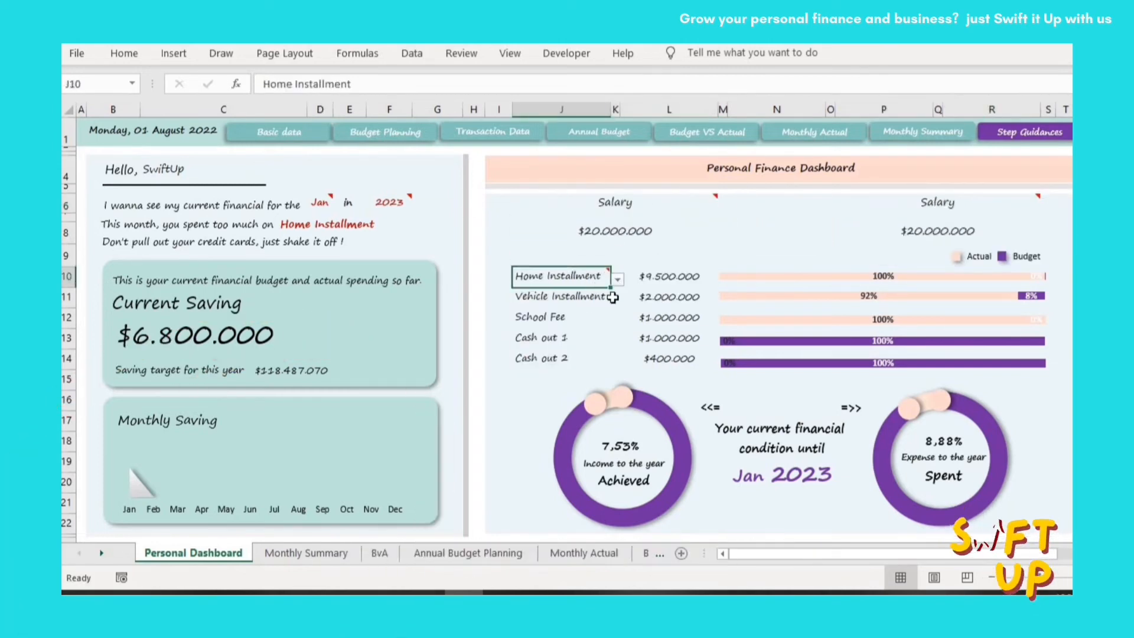
click(591, 298)
click(563, 318)
click(570, 337)
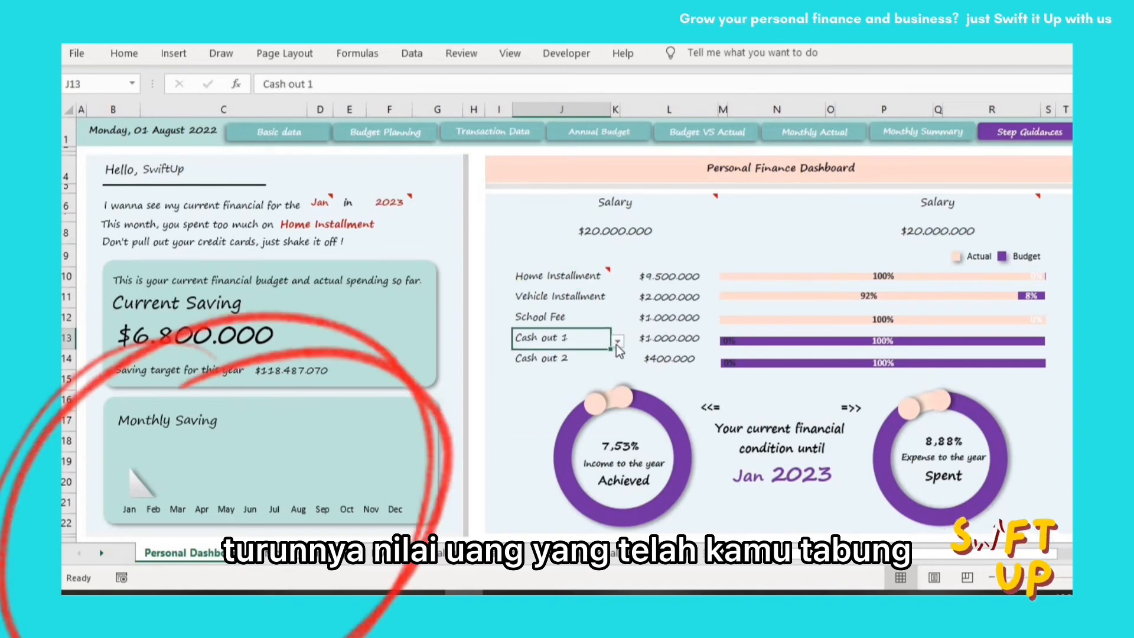
click(618, 342)
click(569, 359)
click(618, 342)
click(550, 385)
click(618, 341)
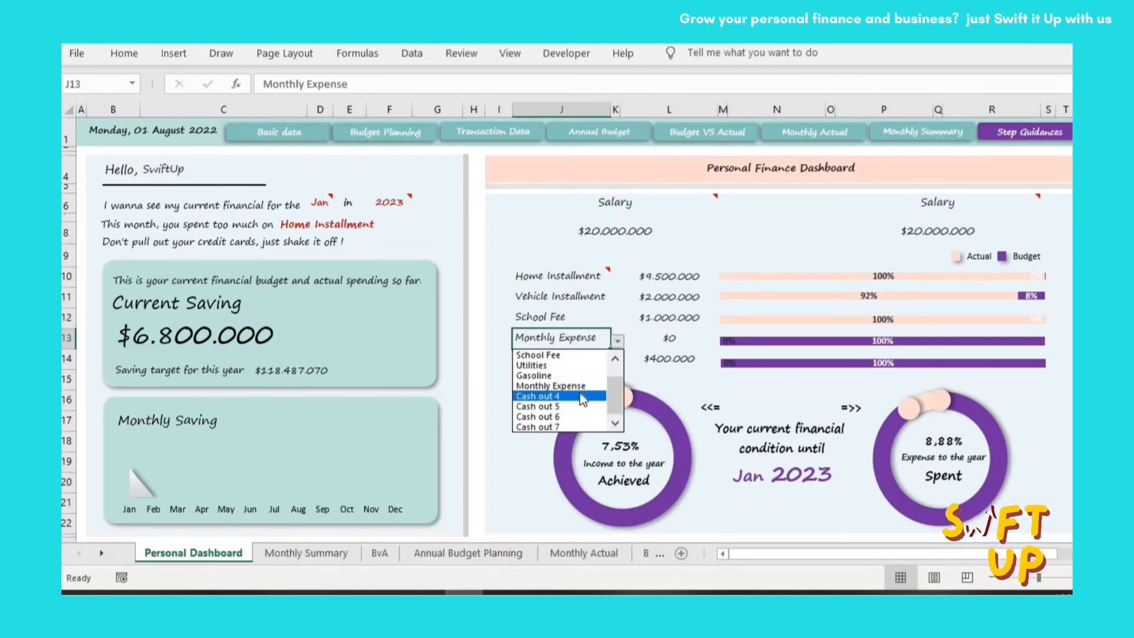
click(539, 395)
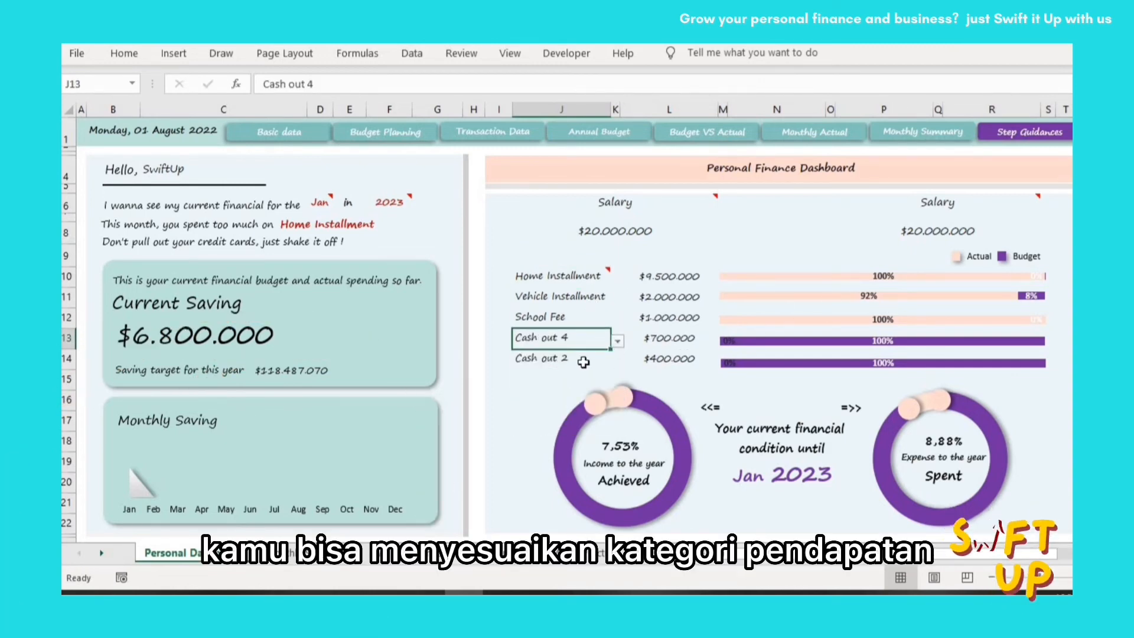
- Replace Cash out 2 with Vehicle Installment in the last row of the dashboard's expense categories
click(583, 362)
click(617, 362)
click(552, 383)
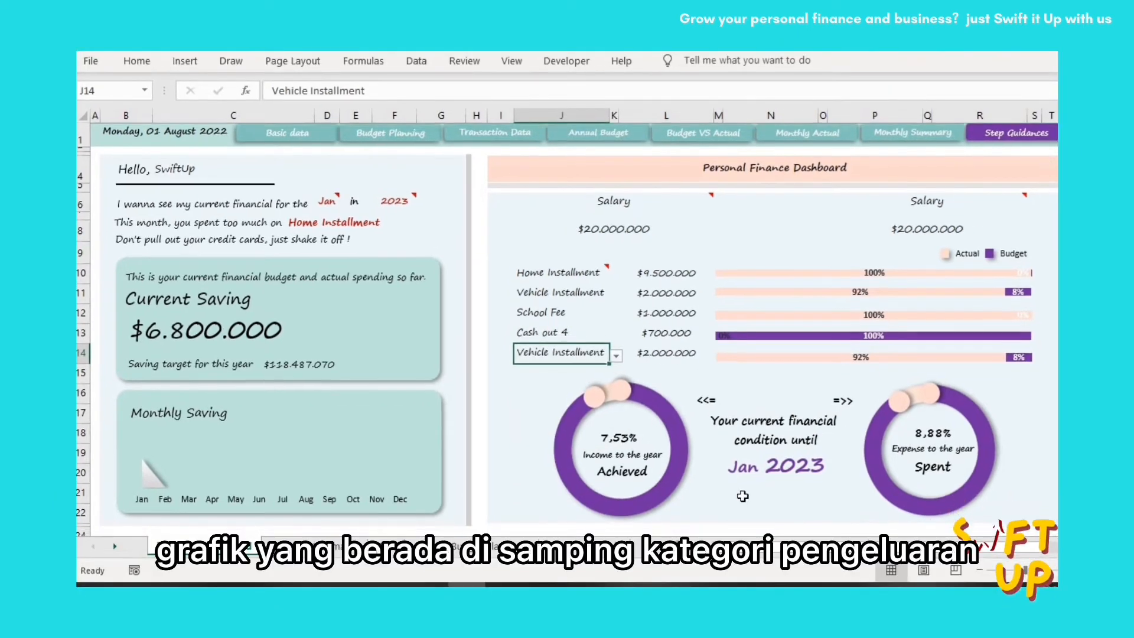
scroll(613, 418, down, 1)
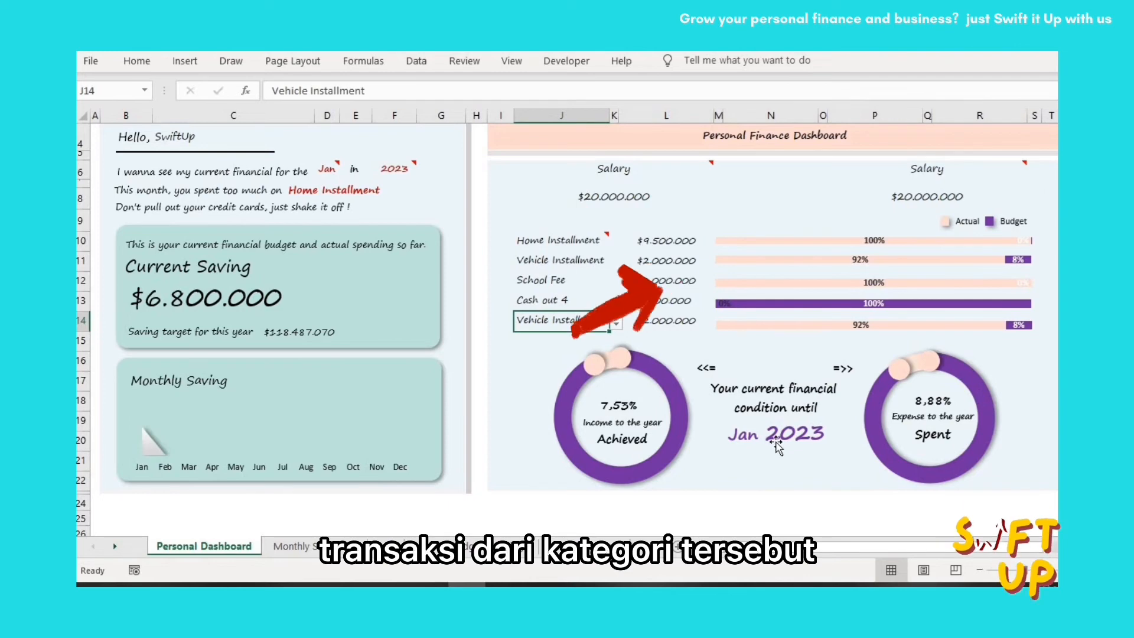
scroll(778, 440, up, 1)
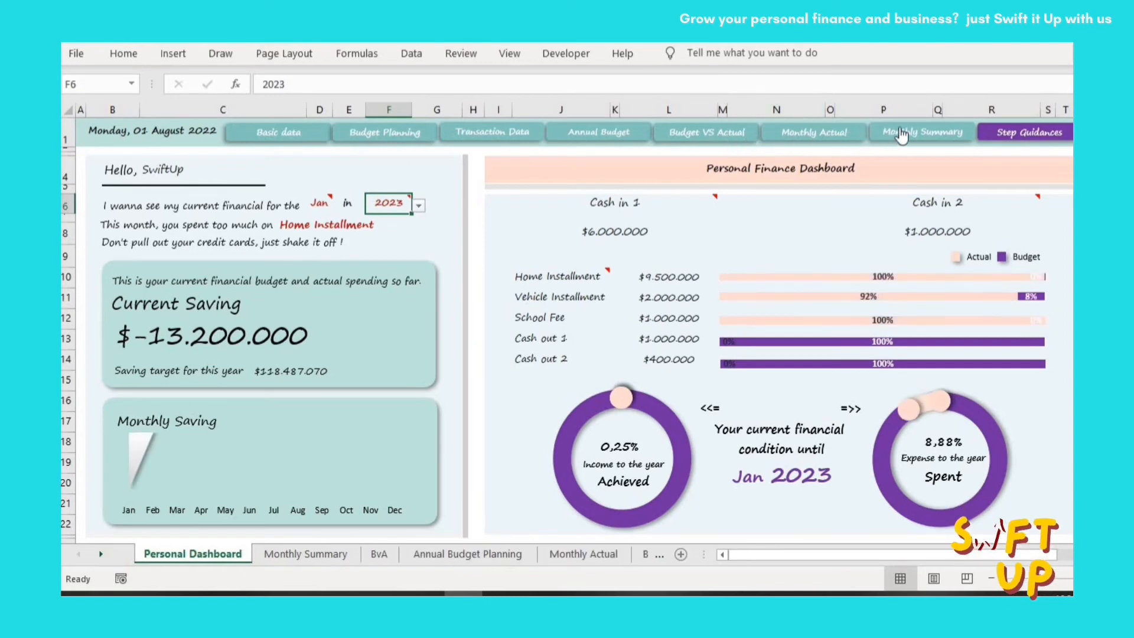
- Go to the Budget vs Actual dashboard and examine the monthly and year-end variances for income, expenses and savings
click(703, 136)
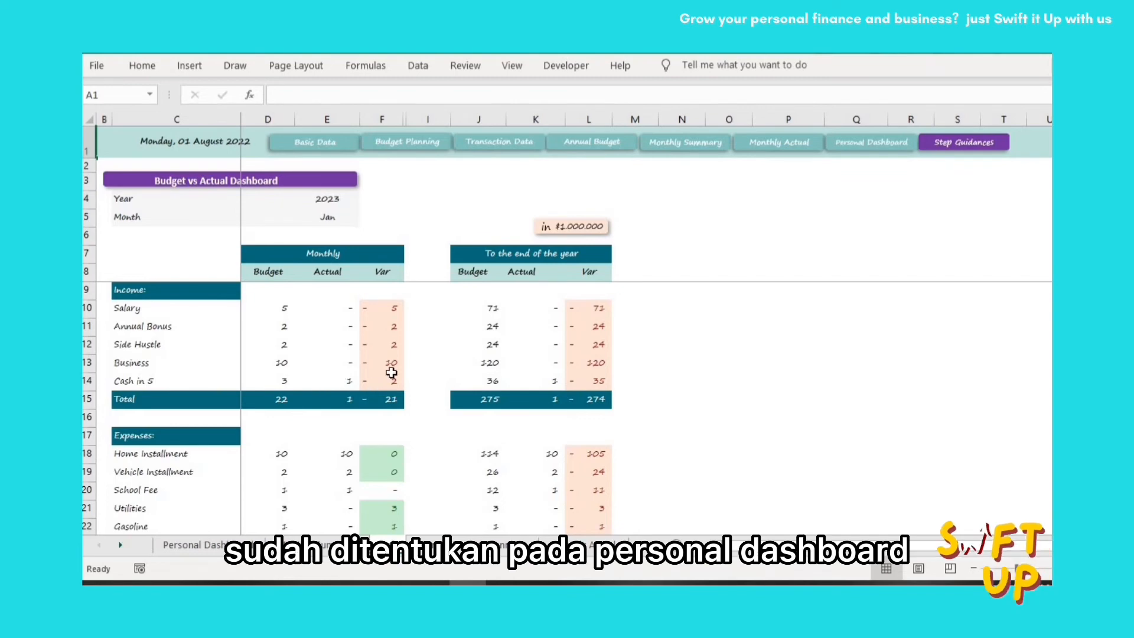
scroll(669, 386, down, 2)
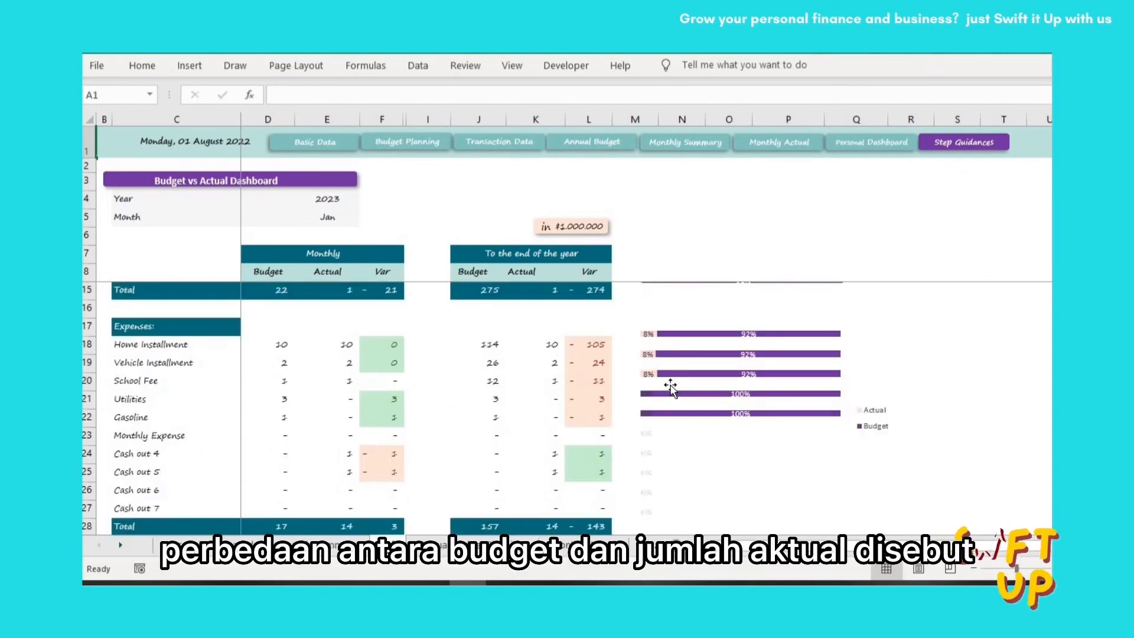
scroll(667, 384, up, 2)
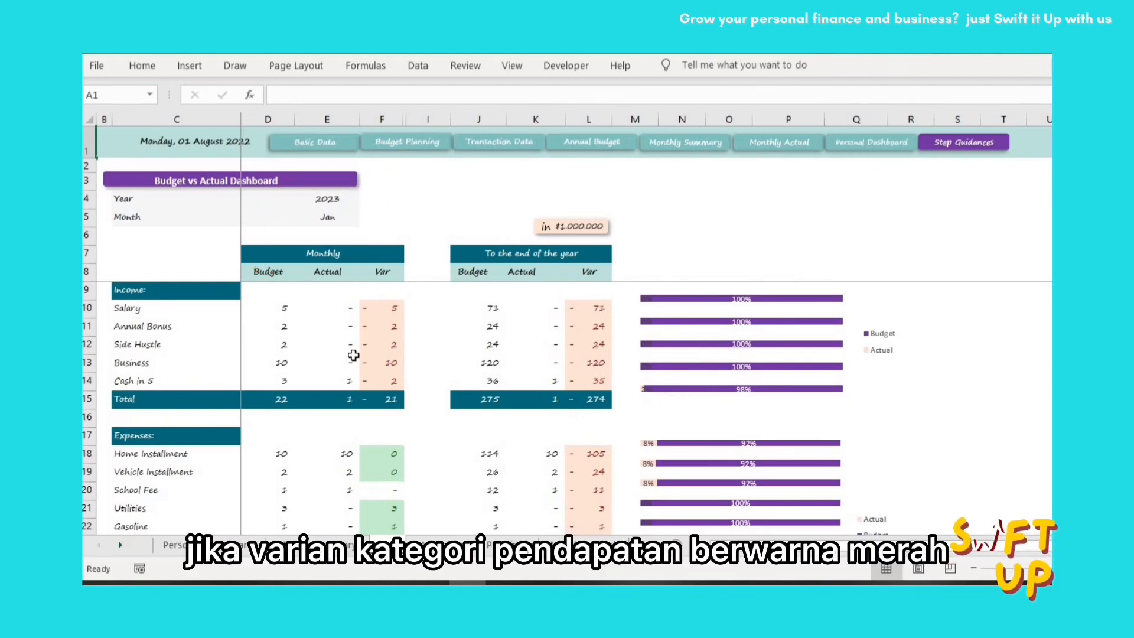
scroll(371, 406, down, 6)
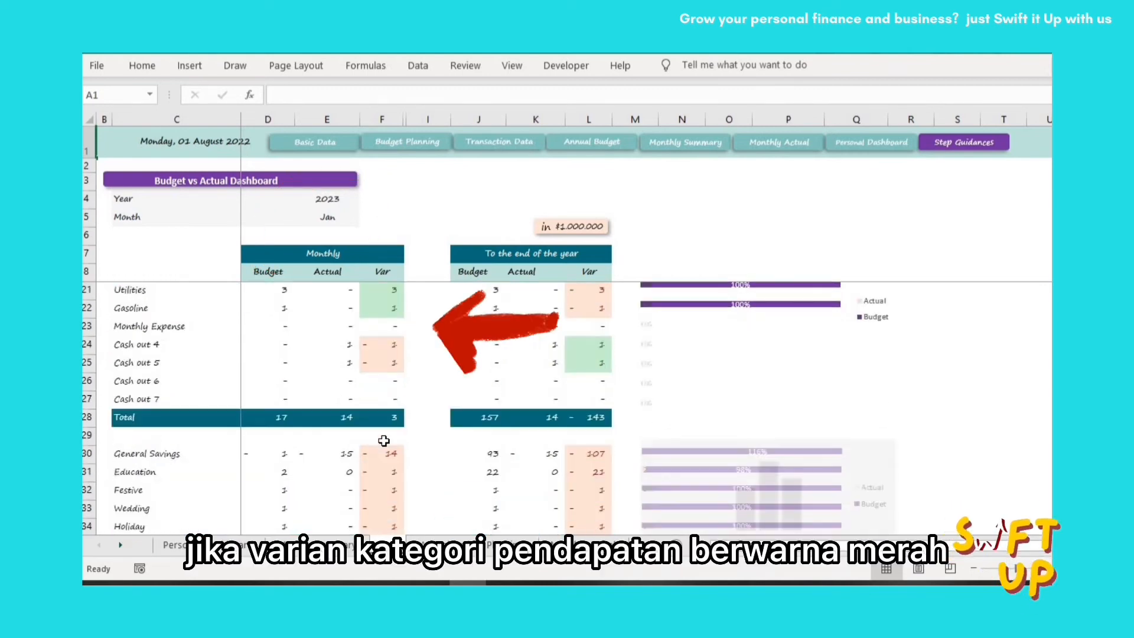
scroll(379, 400, up, 6)
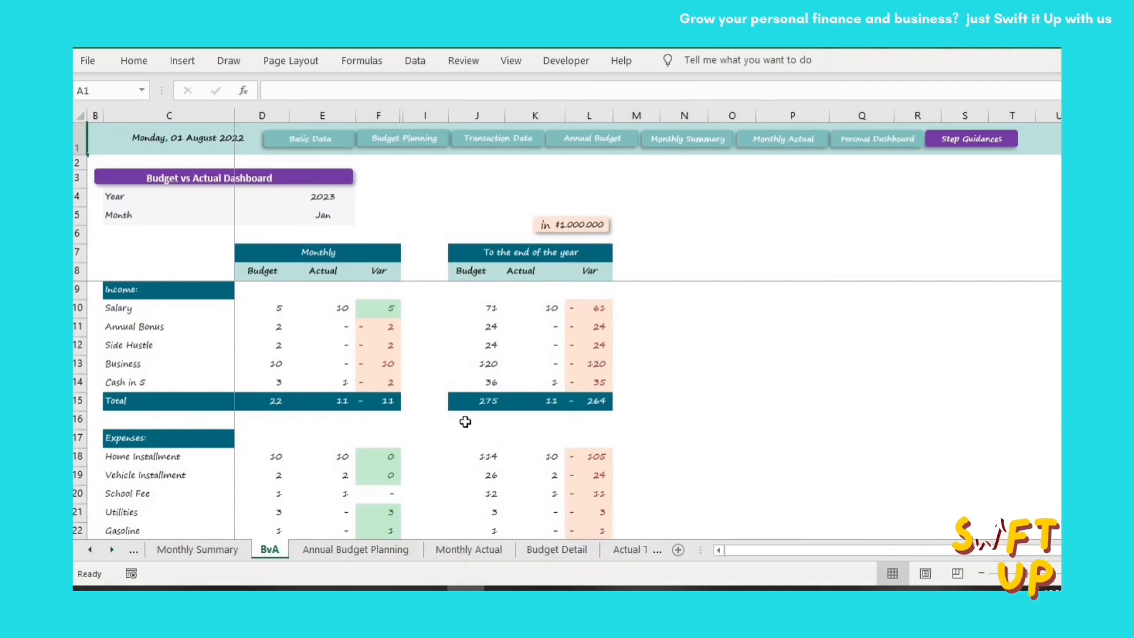
scroll(462, 416, down, 5)
scroll(462, 416, up, 5)
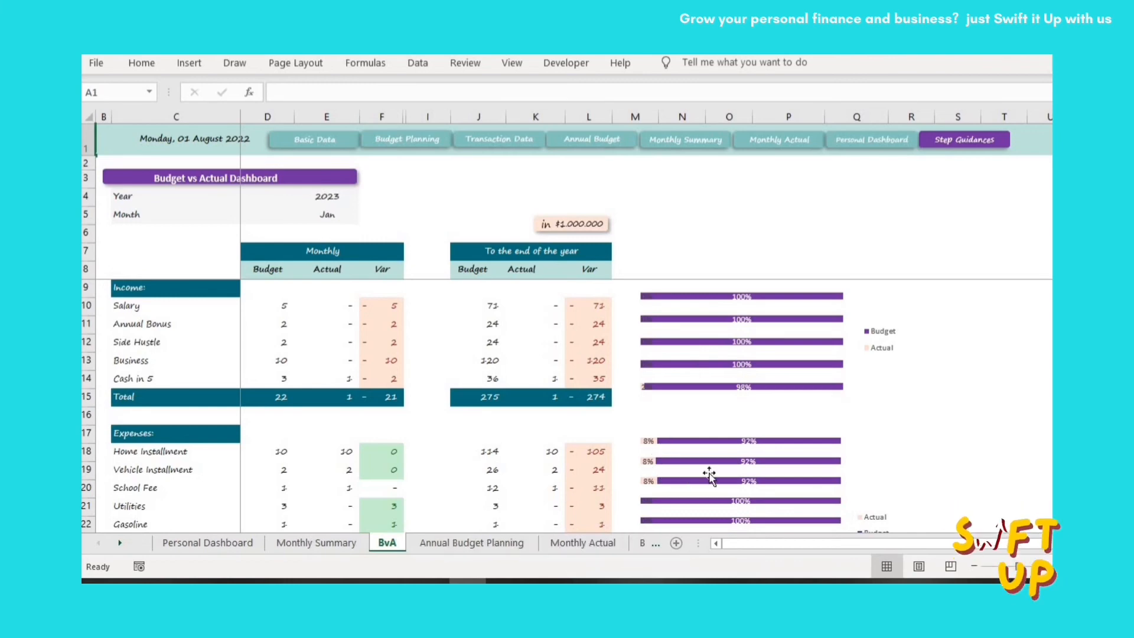
- Examine the budget and actual bar charts beside the income, expense and savings tables
scroll(703, 470, down, 2)
scroll(709, 475, down, 2)
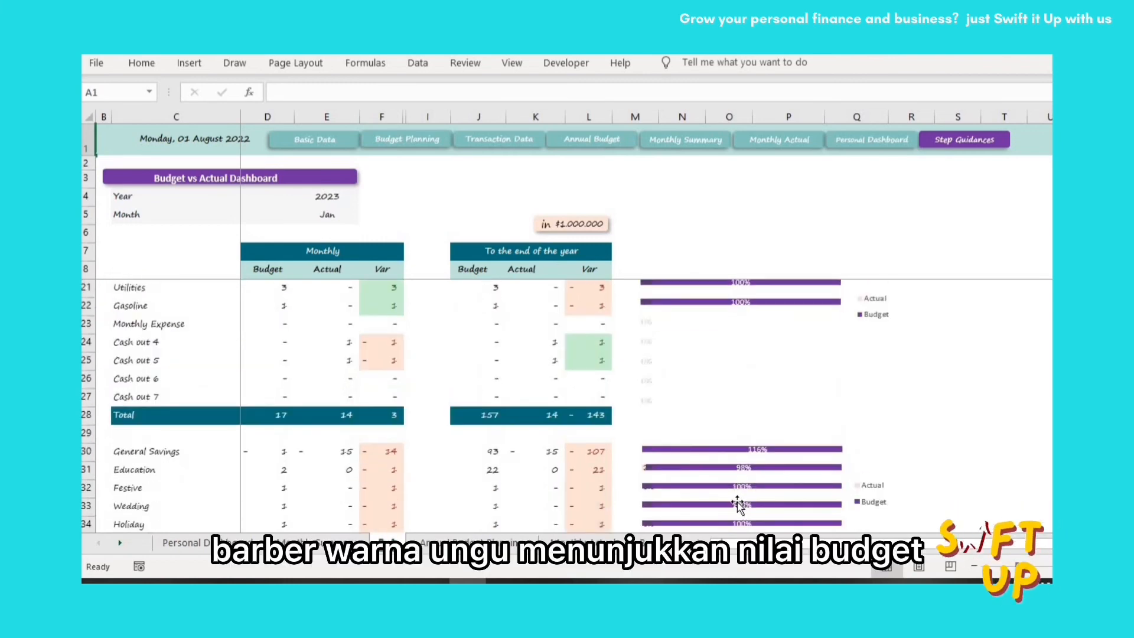
scroll(726, 490, down, 1)
scroll(725, 491, up, 5)
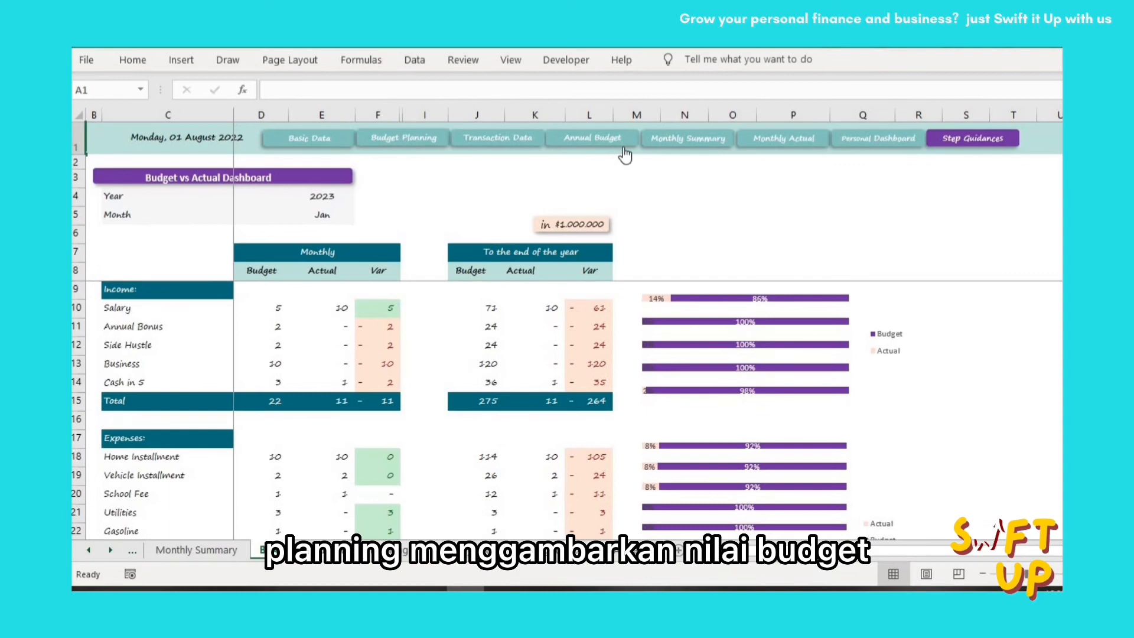
- View the Annual Budget planning sheet and review the Monthly Actual details down to the savings rows
click(622, 146)
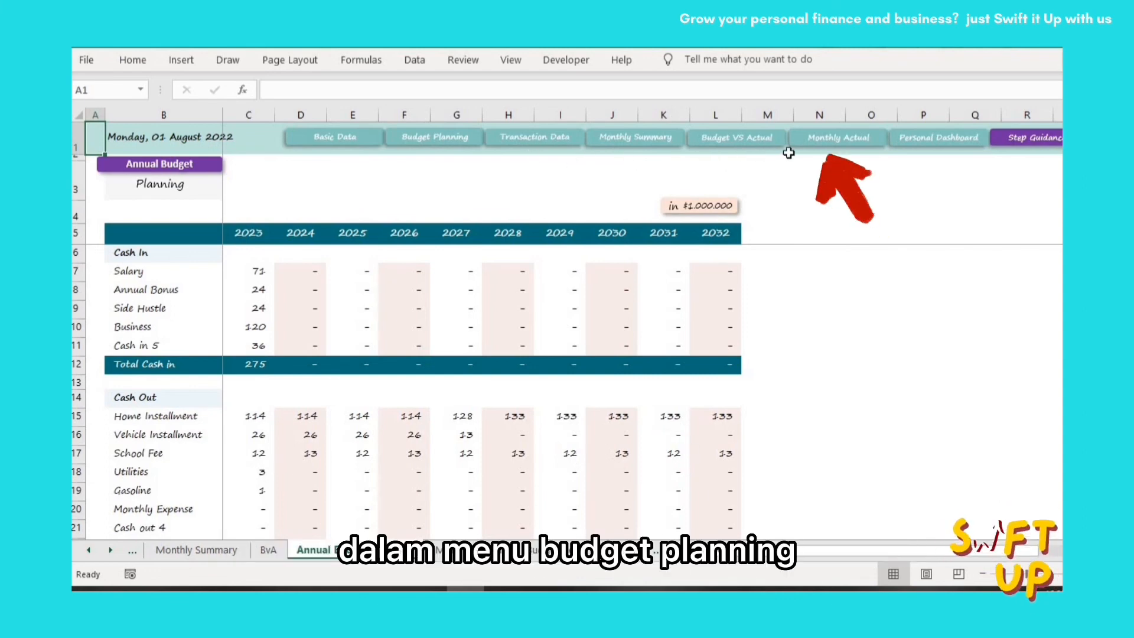
click(815, 142)
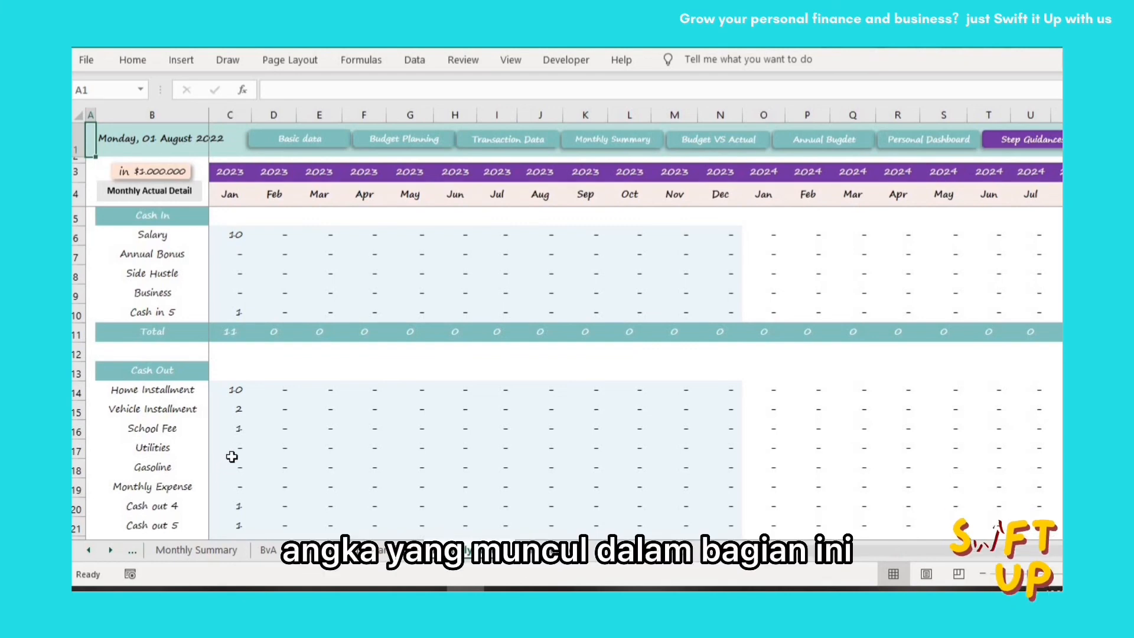
scroll(232, 455, down, 3)
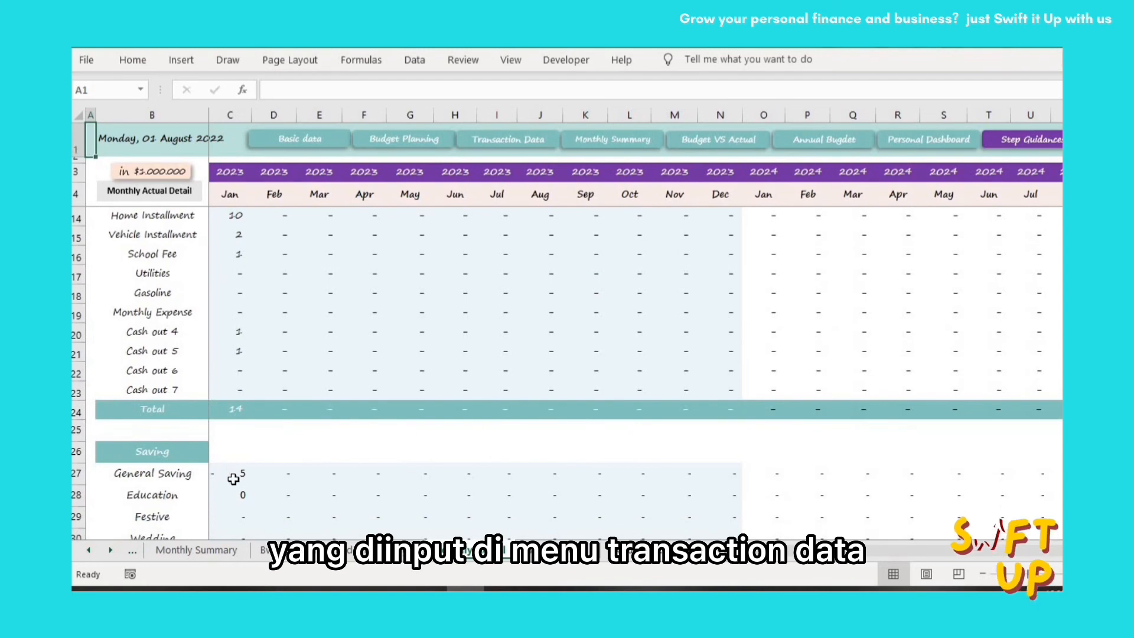
scroll(240, 474, up, 3)
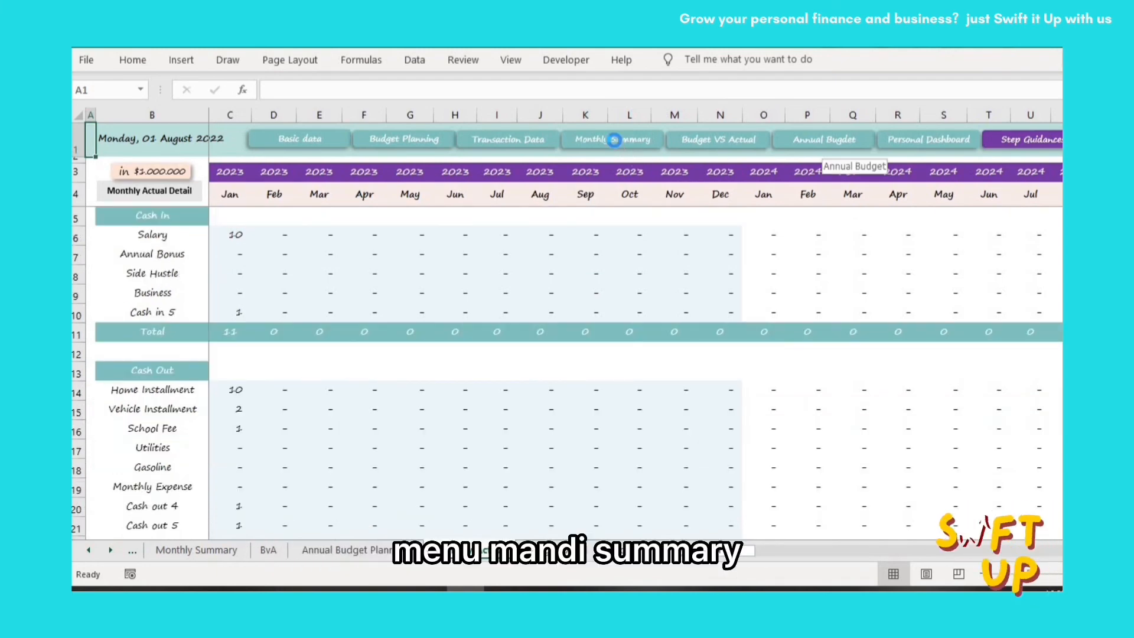
- Go to the Monthly Summary, expand the expense category rows to view them, and collapse them again
click(613, 141)
click(86, 485)
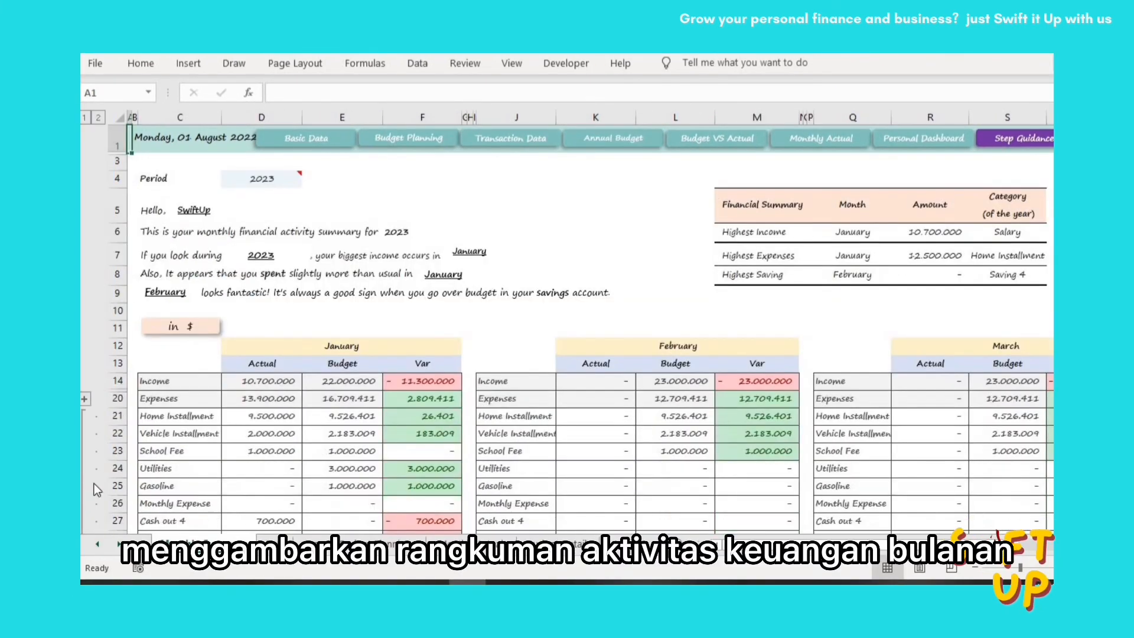
scroll(86, 412, down, 3)
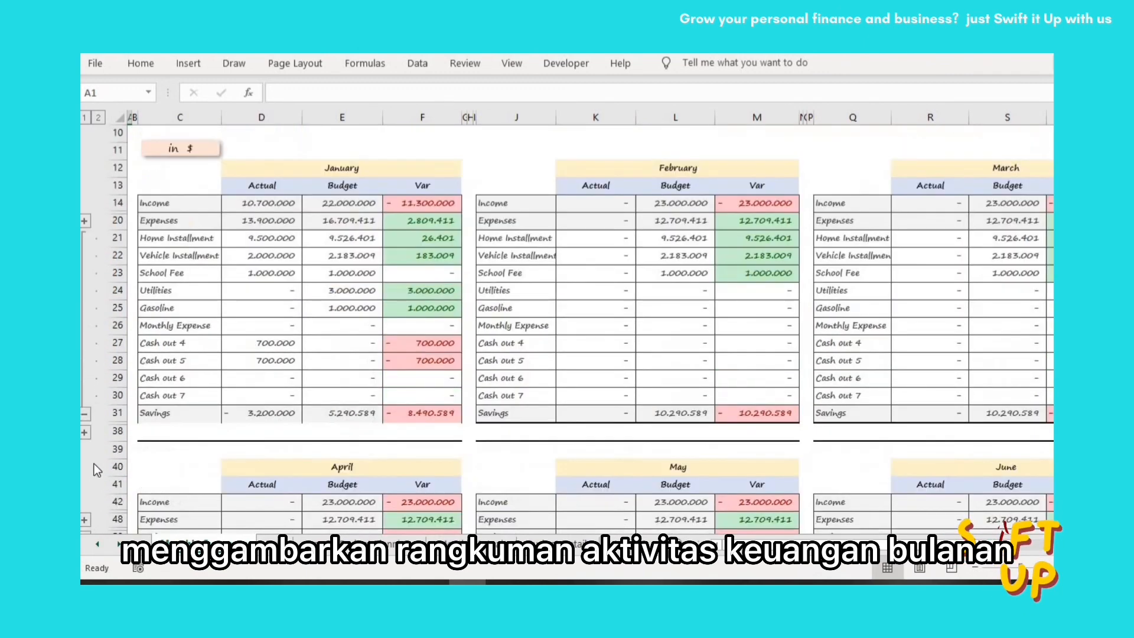
click(86, 416)
scroll(346, 392, up, 3)
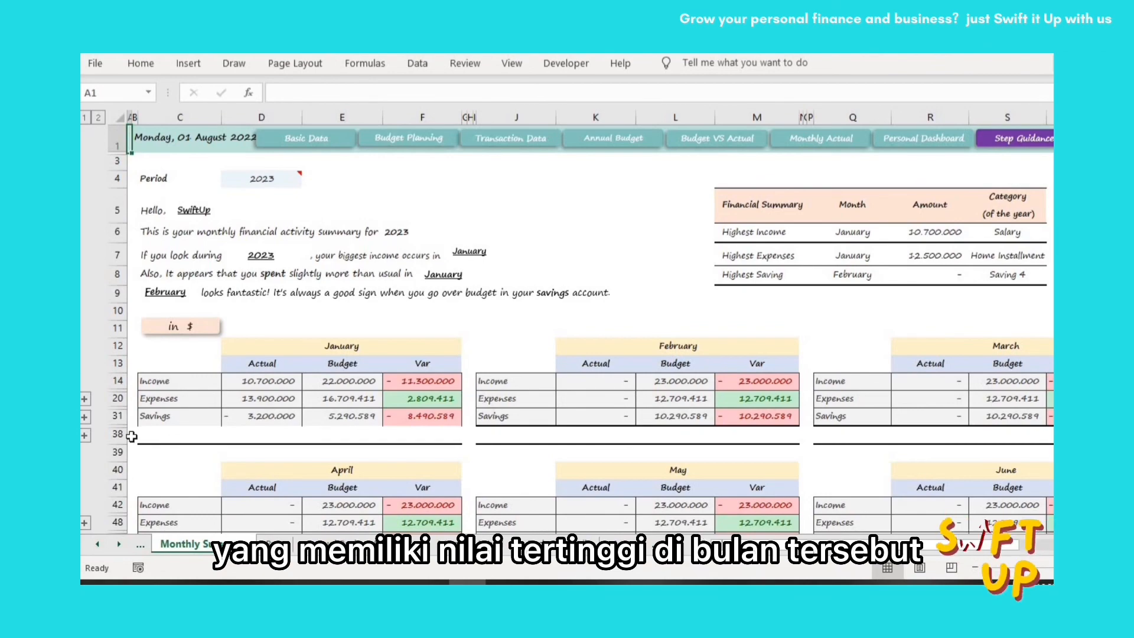
- Expand the expense and savings rows of the Monthly Summary to compare actual and budget amounts per category
click(85, 416)
scroll(94, 453, down, 3)
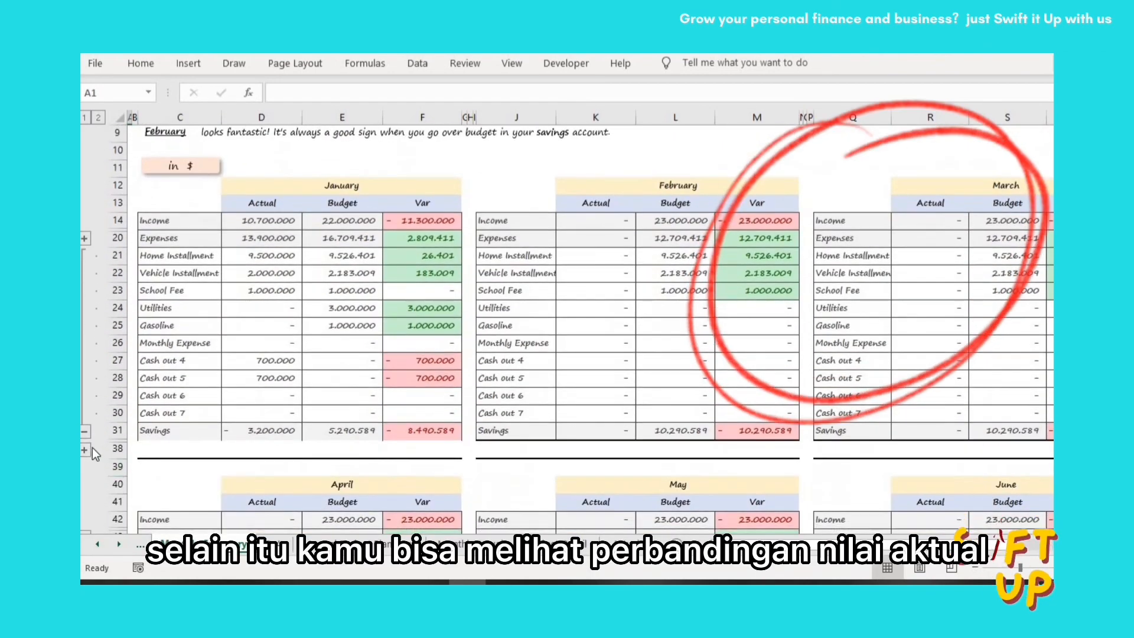
click(84, 450)
scroll(245, 437, down, 2)
scroll(246, 437, up, 5)
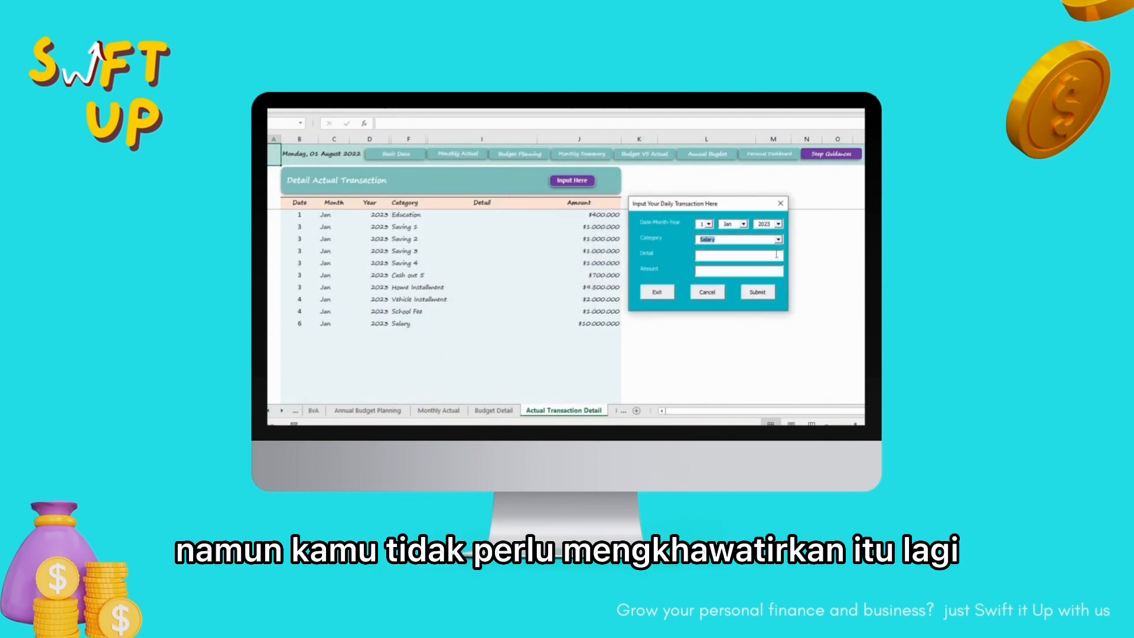
- Submit a 1 Jan 2023 Salary transaction with detail January Salary and amount 5.000.000, and exit the entry form
text(January Salary)
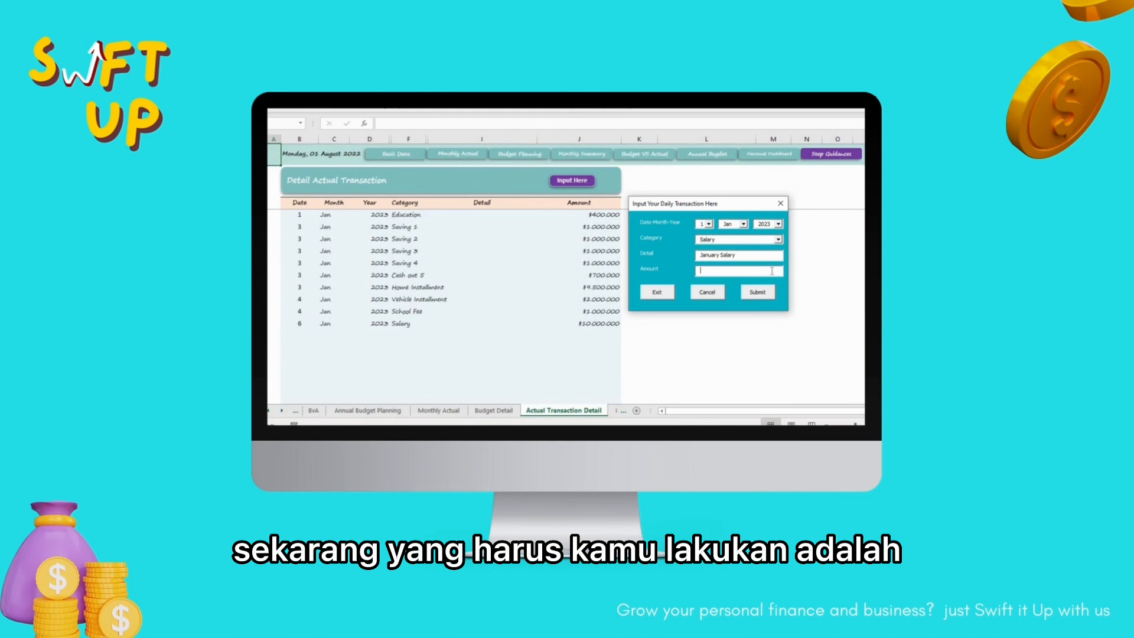
click(758, 292)
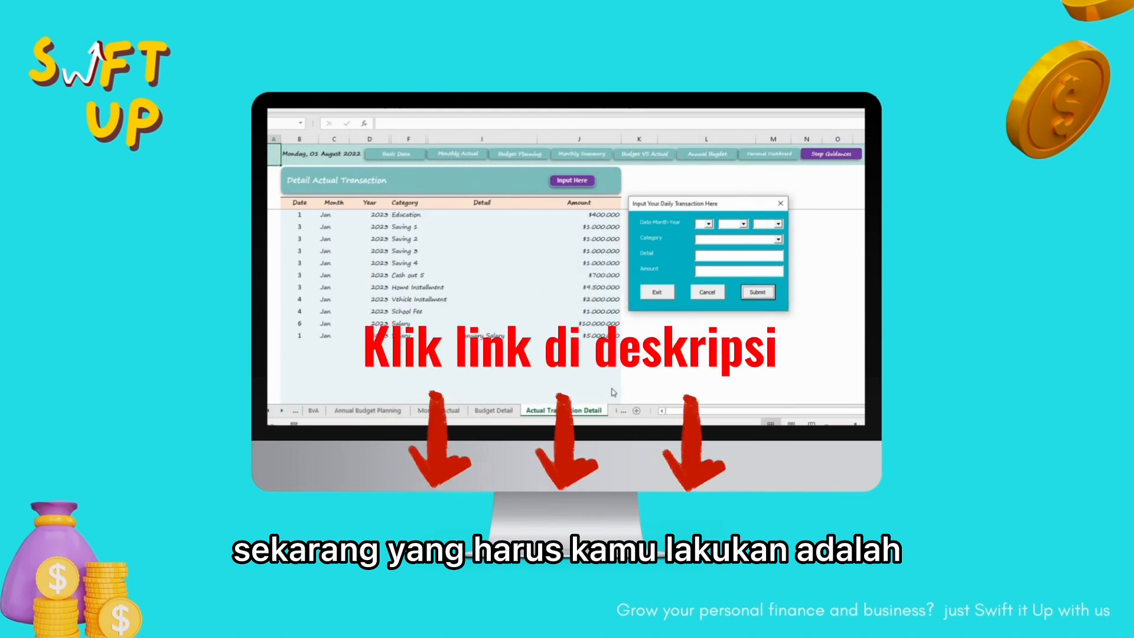
click(657, 292)
- Copy the month, year, category and amount of the January Salary transaction into the blank row below it
click(332, 336)
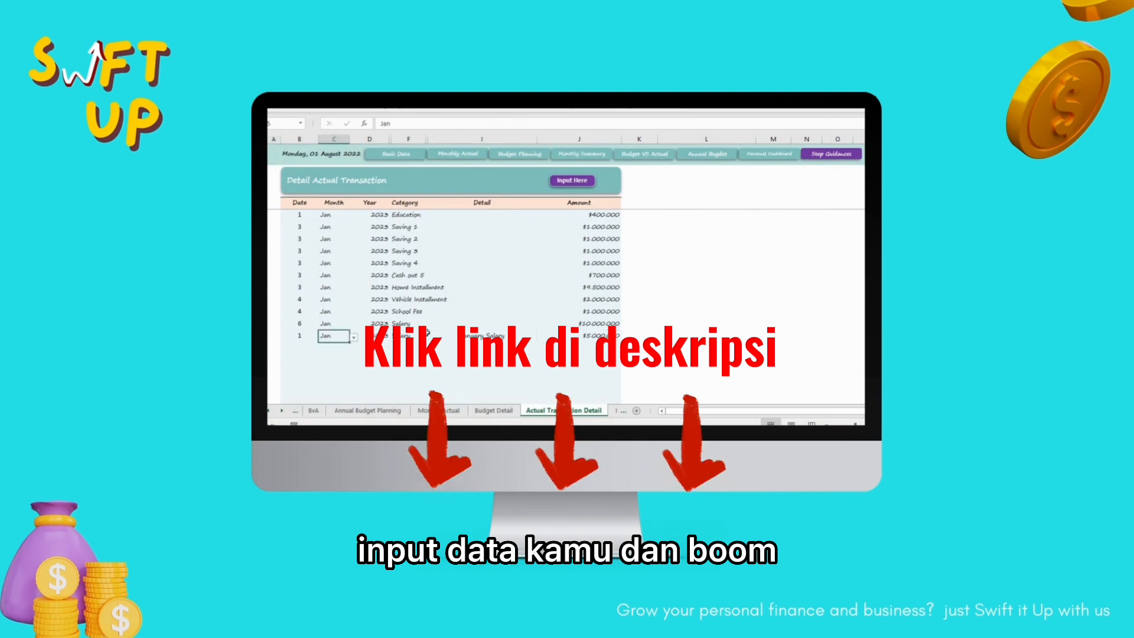
key(ctrl+c)
click(333, 347)
key(ctrl+v)
click(370, 336)
click(597, 335)
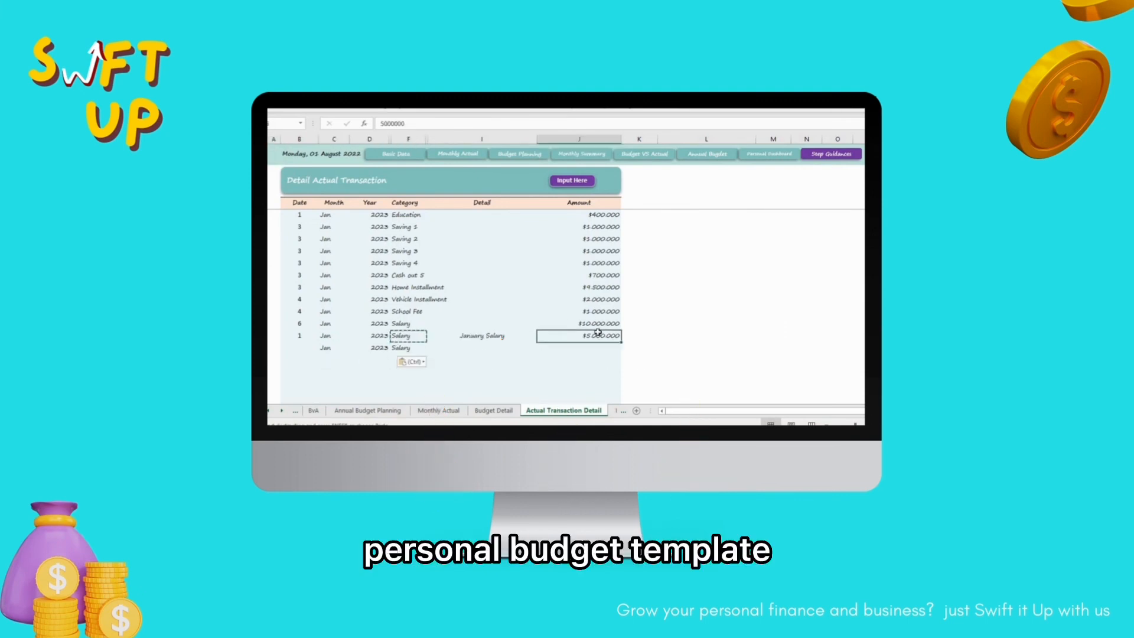
key(ctrl+c)
click(590, 348)
key(ctrl+v)
- Copy the date 6 from the $10.000.000 Salary transaction into the empty Date cell of the last row
click(706, 324)
click(309, 347)
click(303, 324)
key(ctrl+c)
click(304, 349)
key(ctrl+v)
click(685, 312)
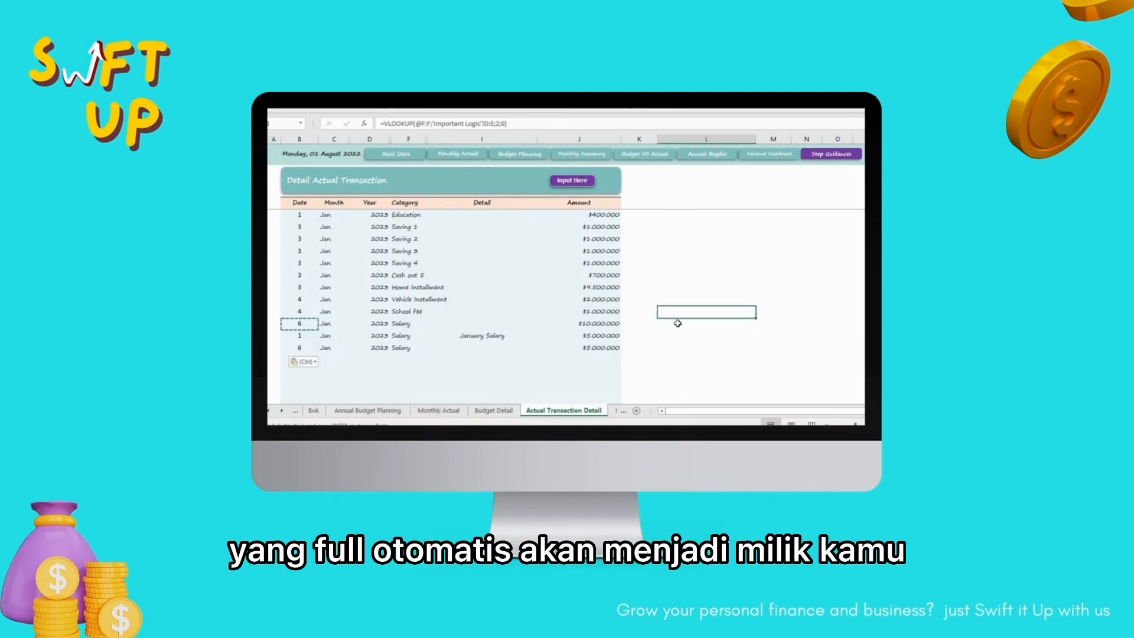
click(706, 335)
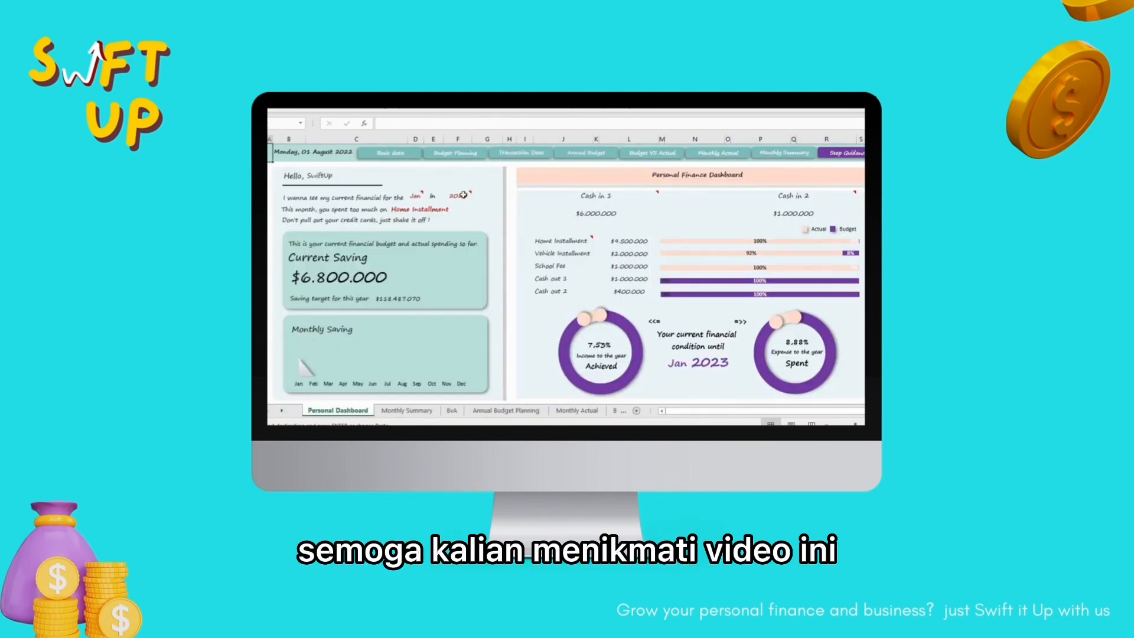
- Set the Personal Dashboard's financial year to 2024
click(463, 195)
click(477, 198)
click(460, 213)
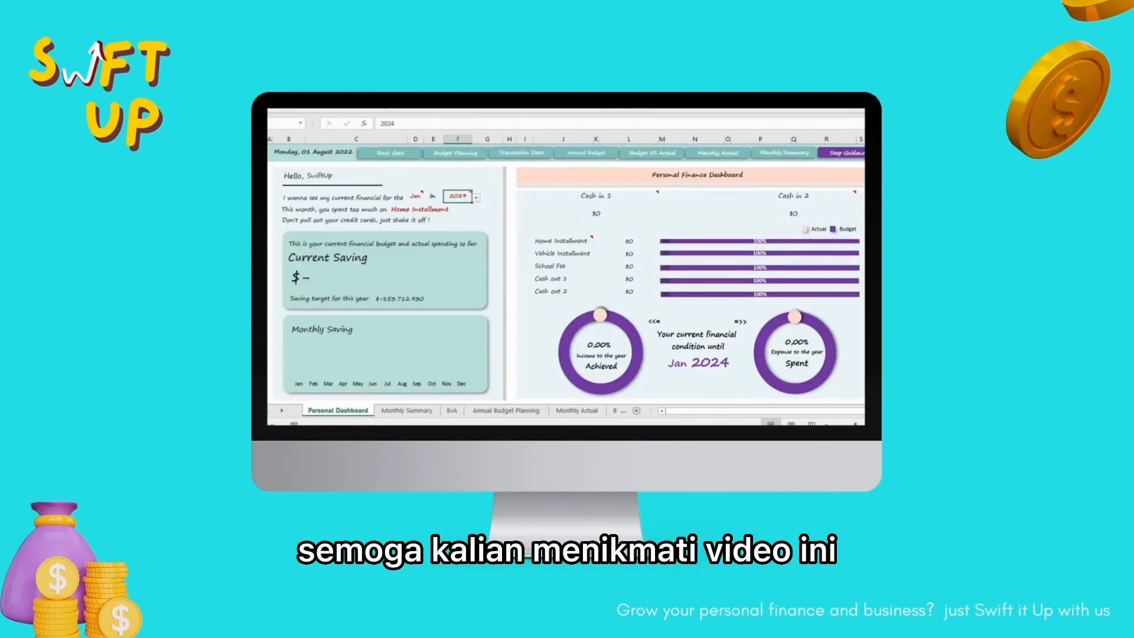
- Set the Personal Dashboard's period to Jan 2023
click(477, 197)
click(460, 207)
click(415, 196)
click(428, 197)
click(417, 207)
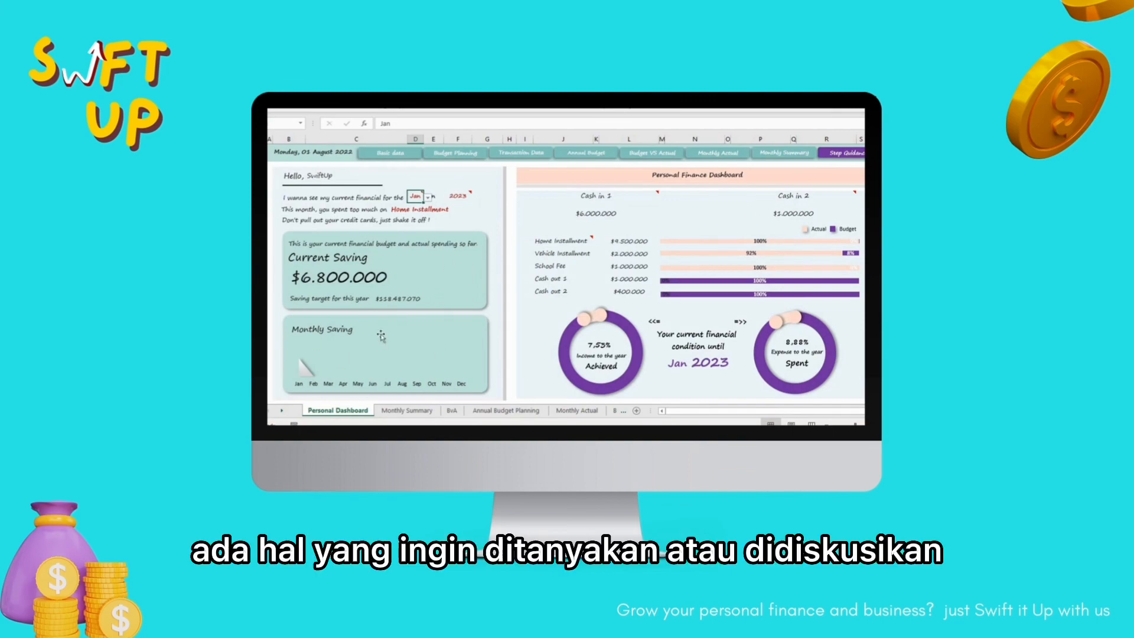
- Replace Cash in 1 with Annual Bonus and Cash in 2 with Salary as the dashboard's income categories
click(614, 197)
click(663, 198)
click(614, 213)
click(793, 196)
click(860, 198)
click(792, 206)
- Open the list of choices for the dashboard's first income category, currently Annual Bonus
click(615, 197)
click(662, 198)
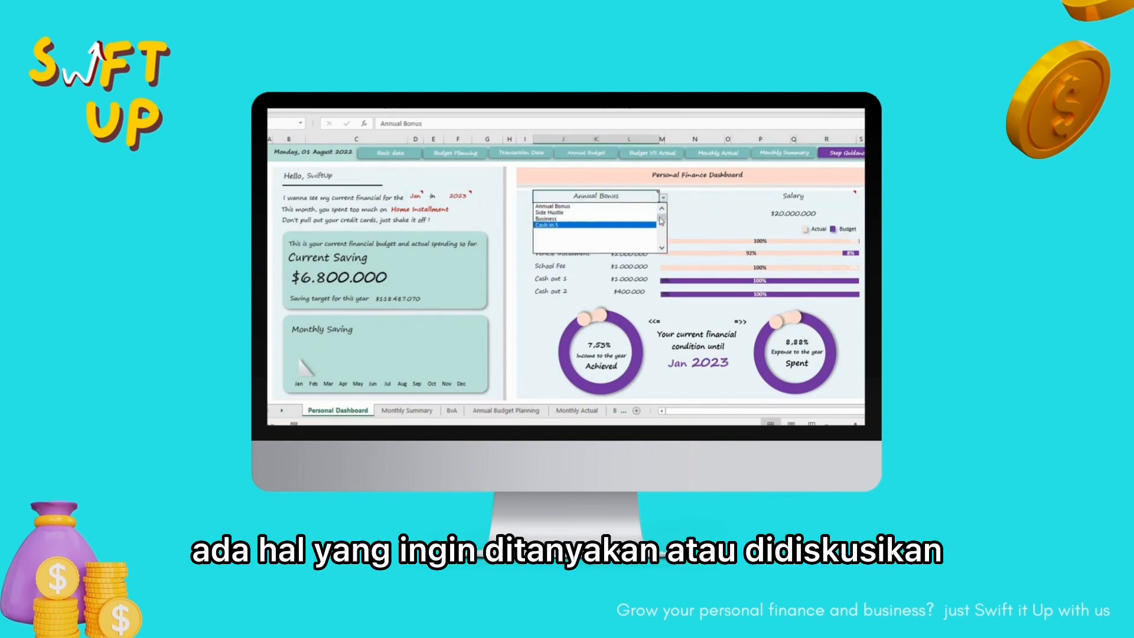